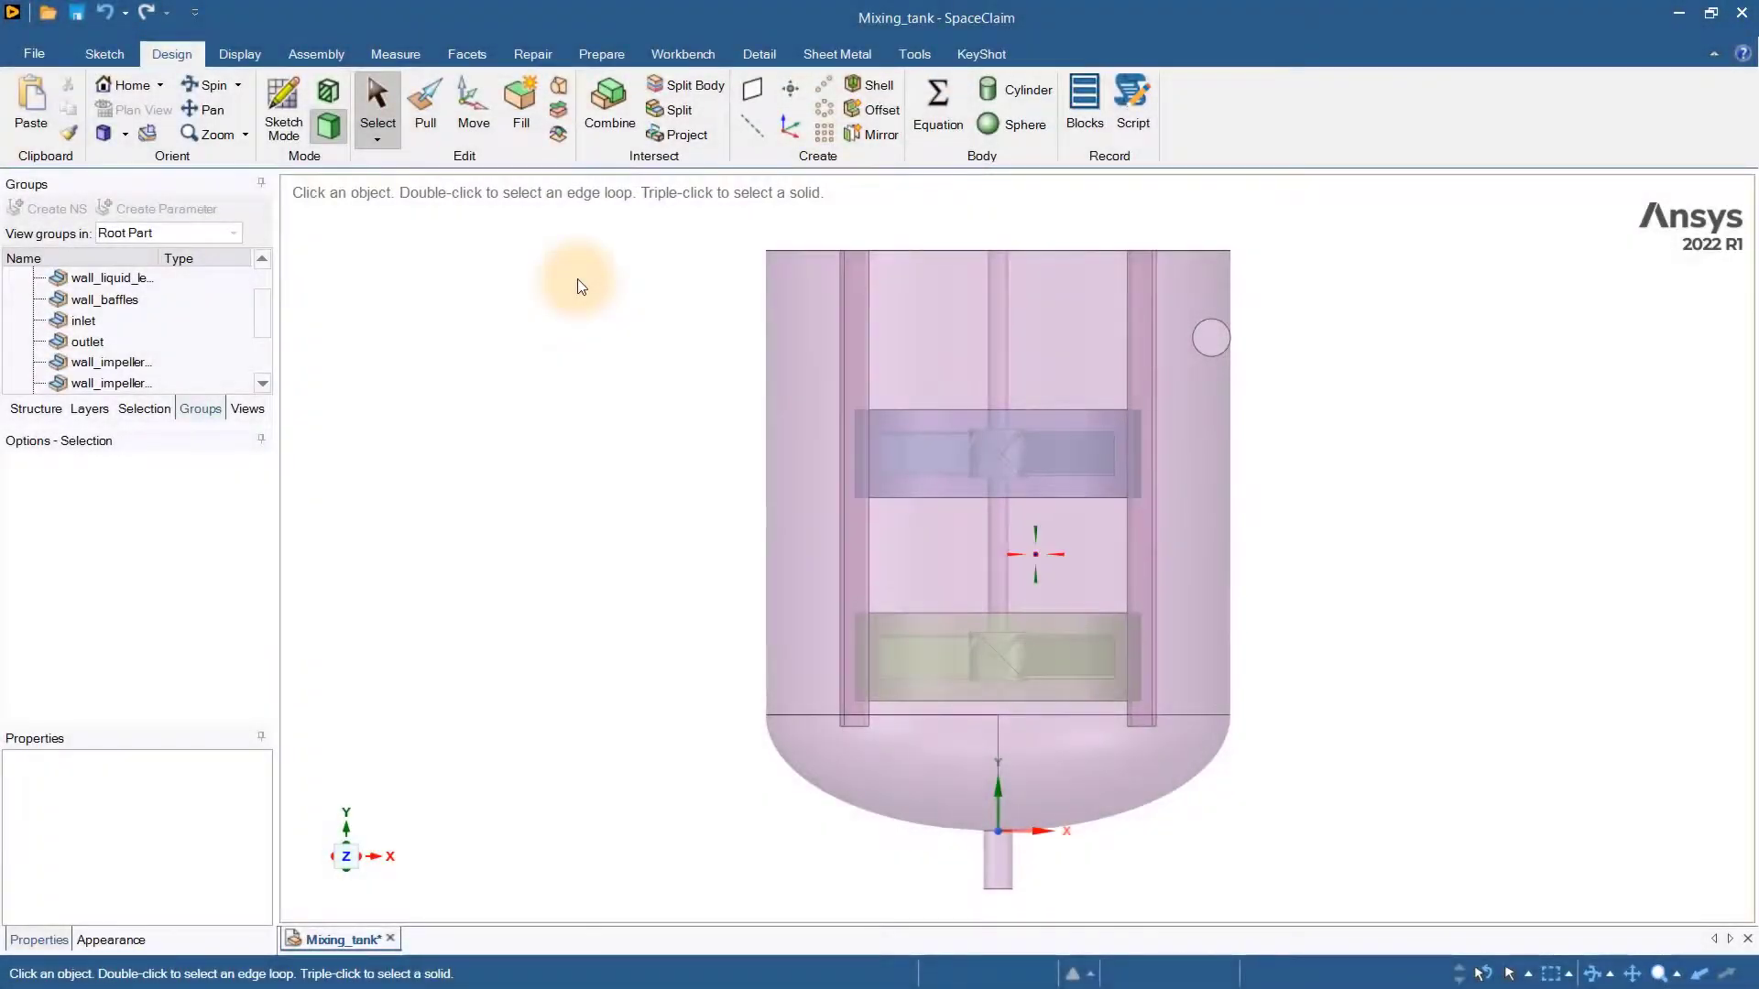
Tilt the model into 3D, review groups down to wall_shaft, then list the tank, mrf_1 and mrf_2 bodies.
middle_click_drag(578, 287, 622, 311)
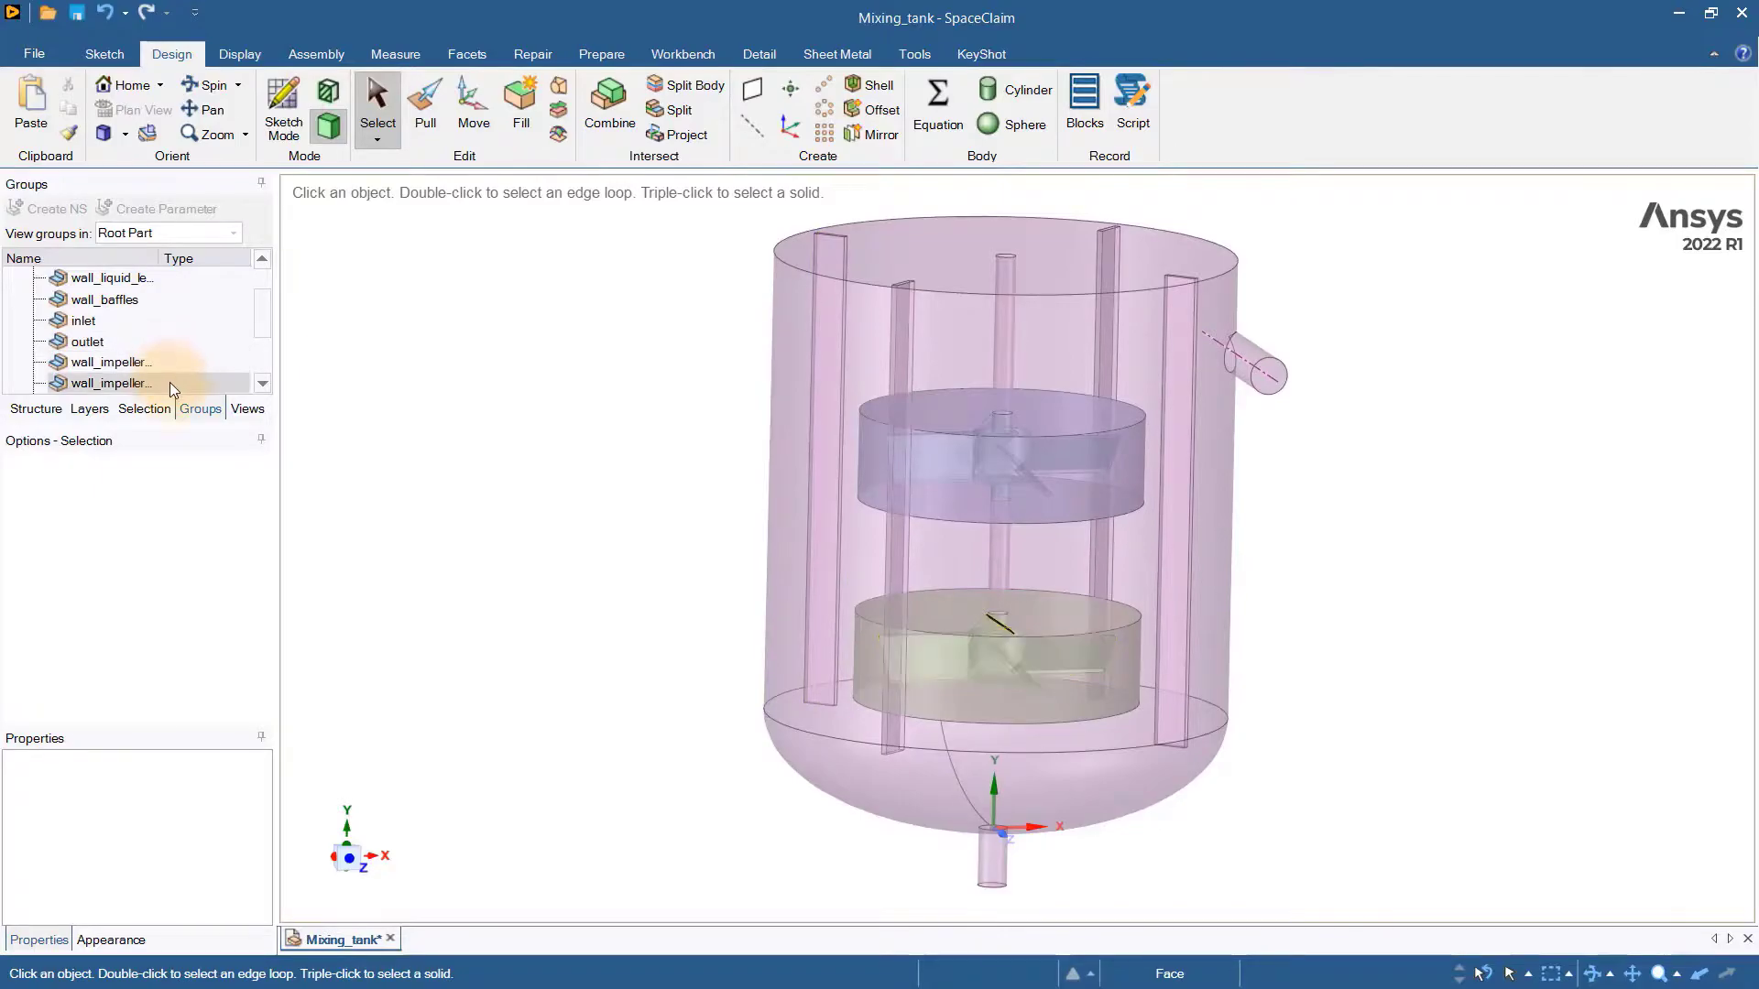
scroll(240, 383, "down", 1)
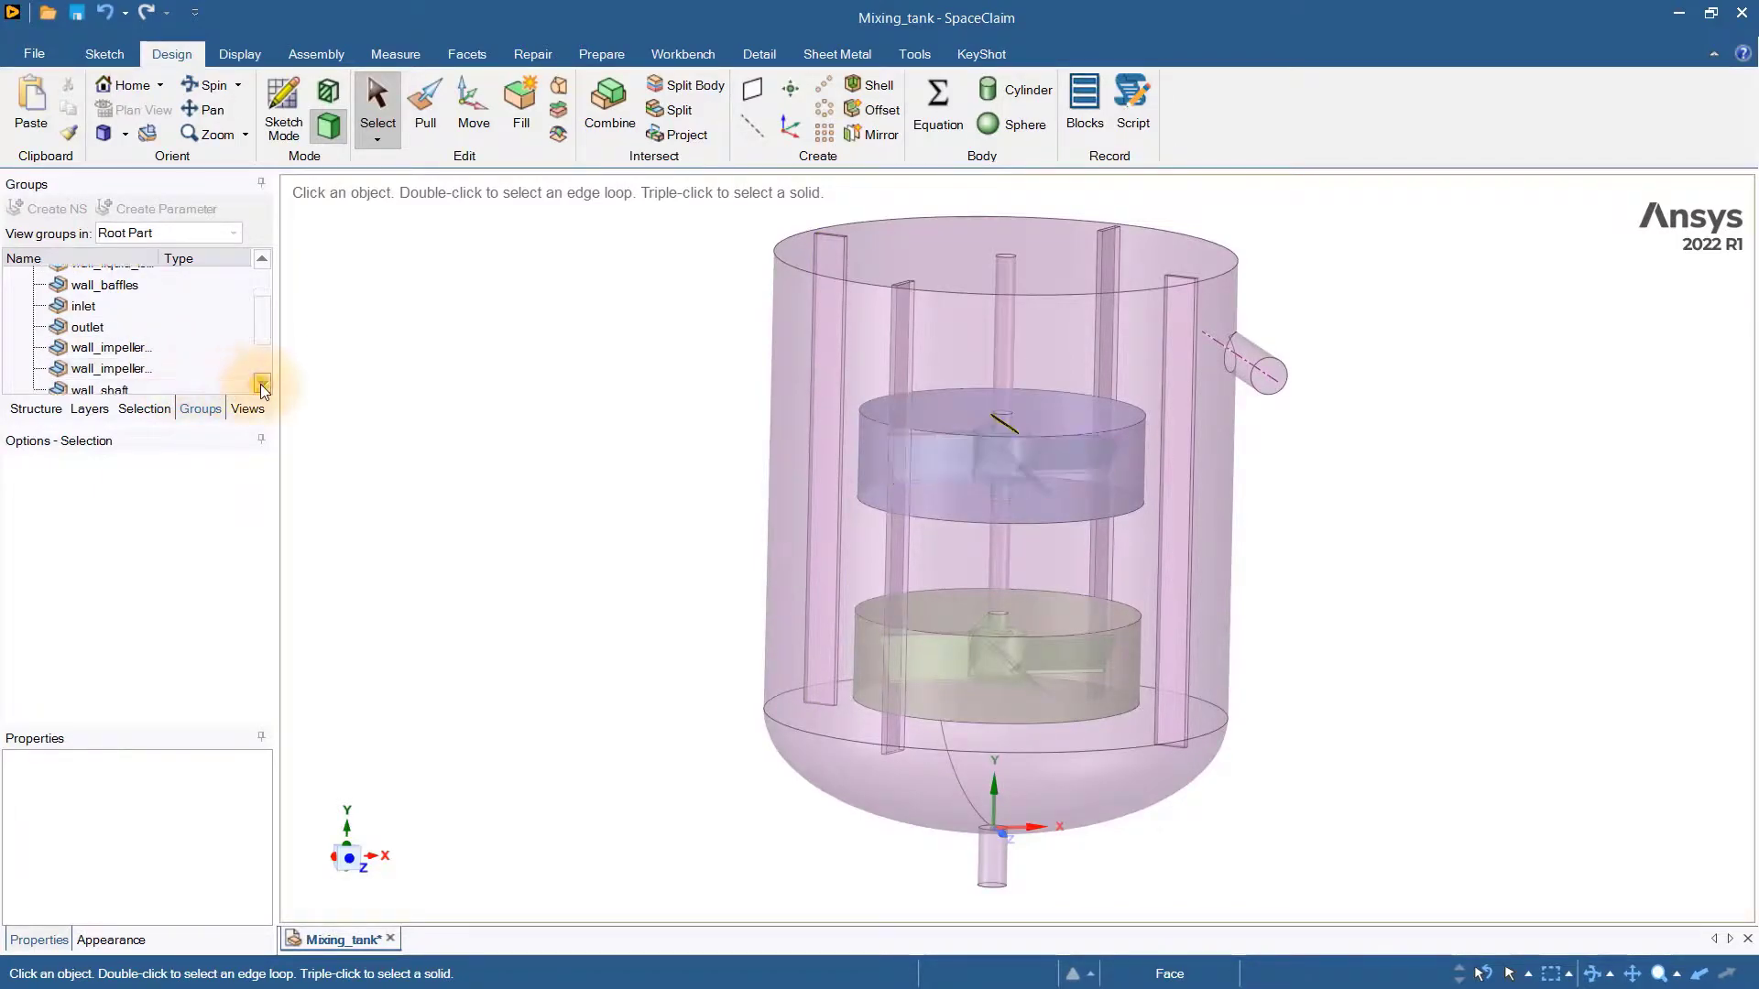
scroll(251, 383, "down", 1)
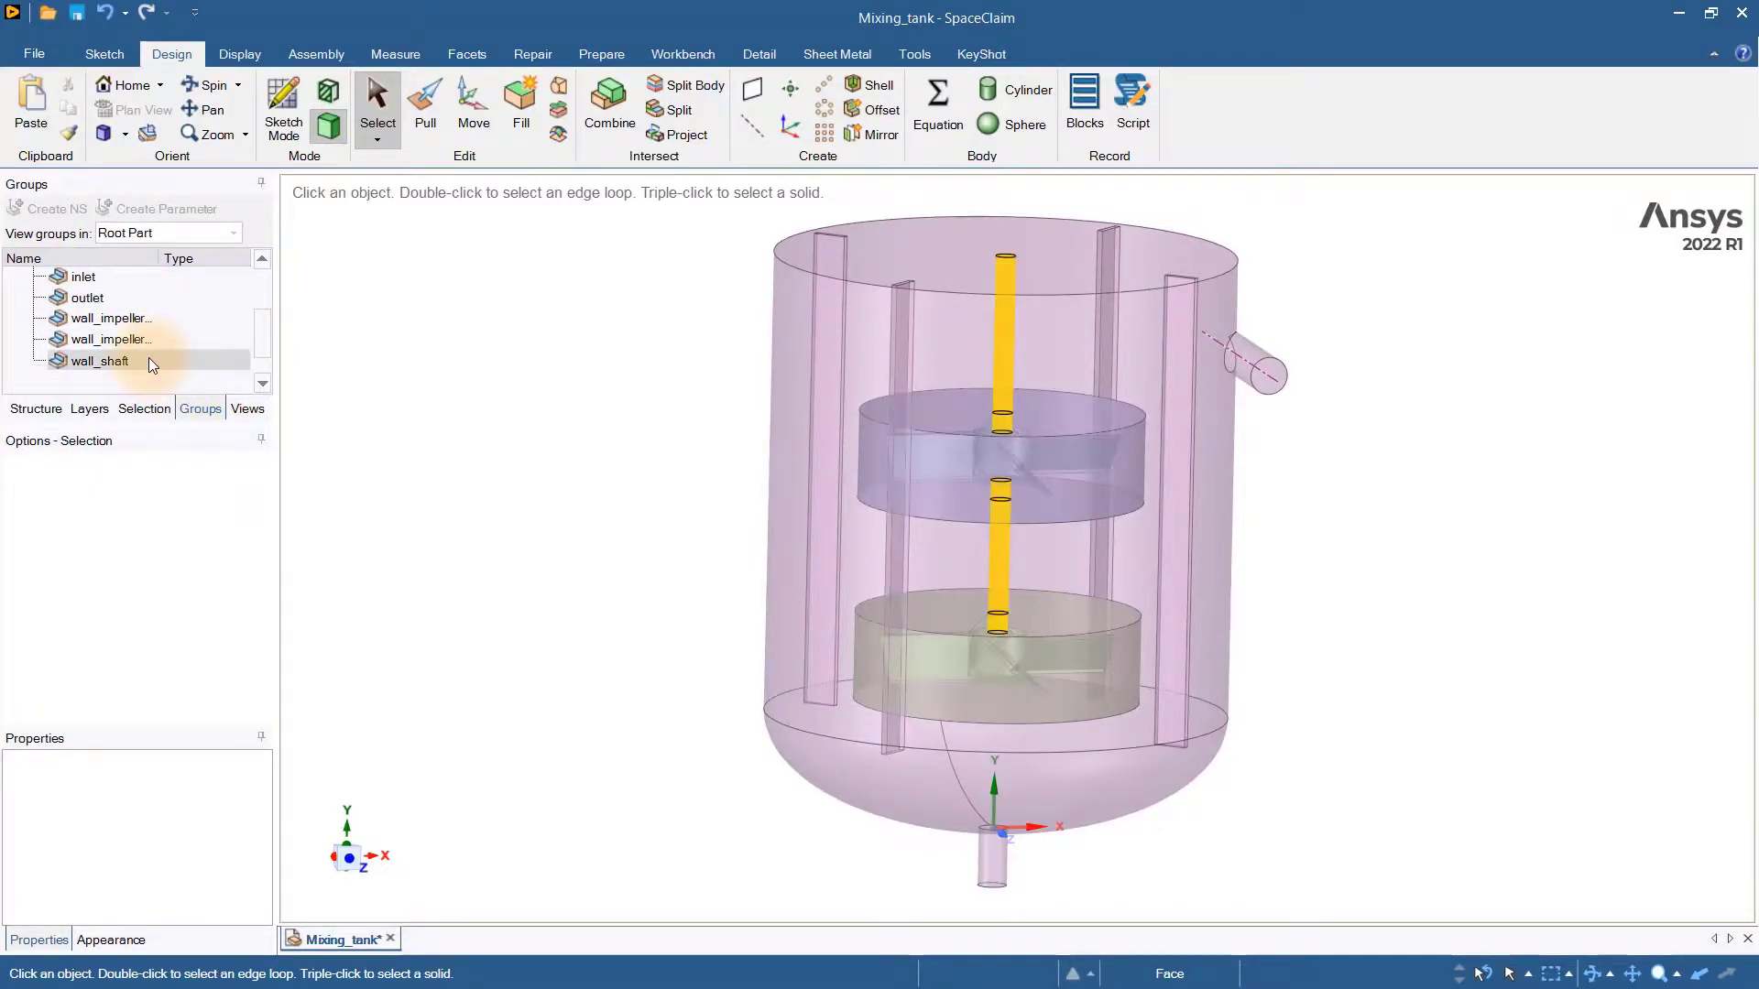
left_click(36, 408)
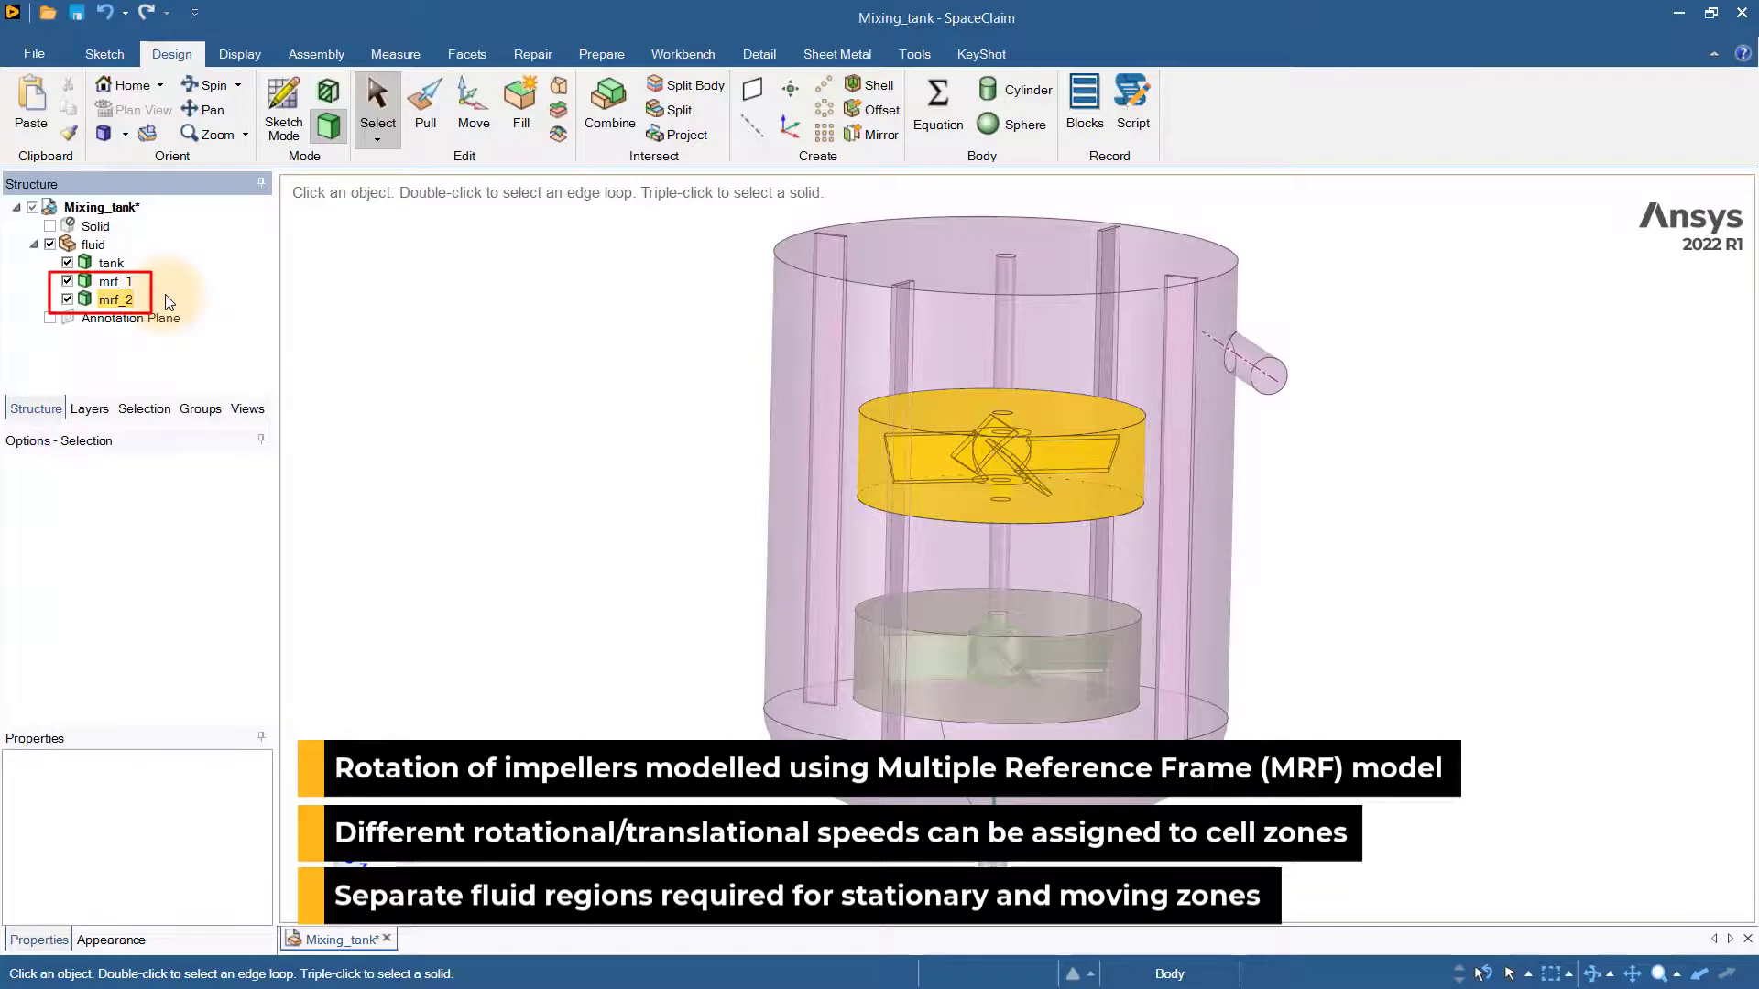
key("k")
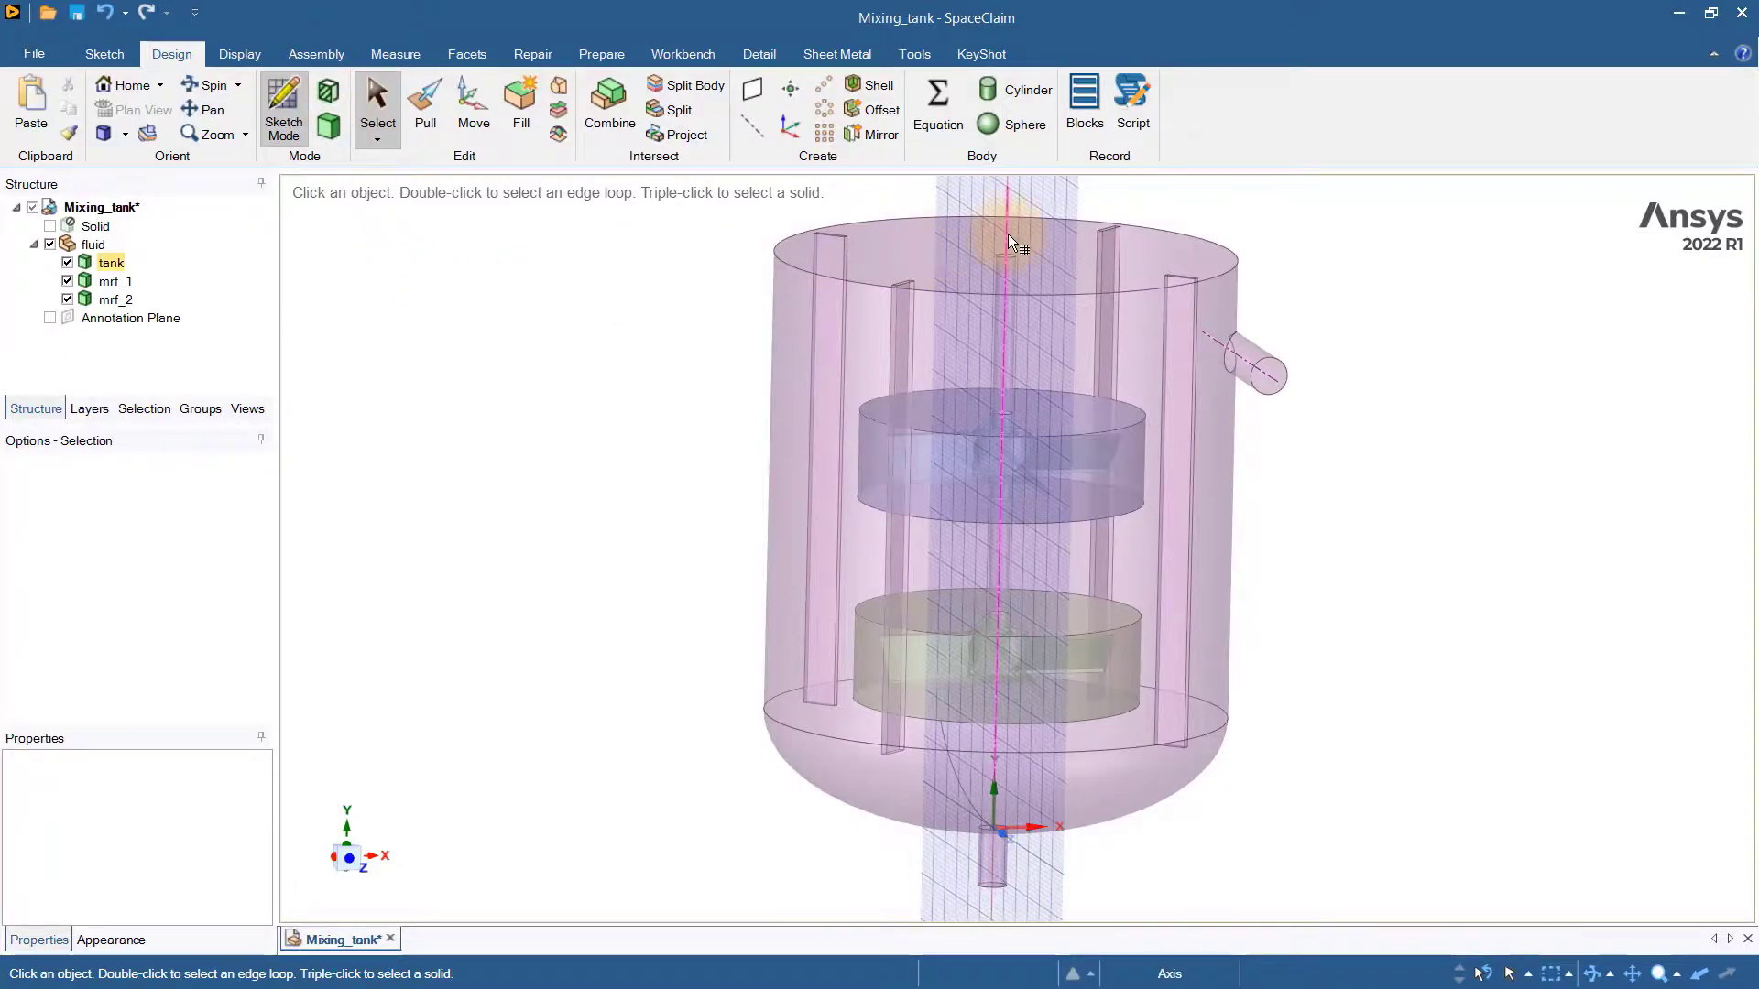
key("x")
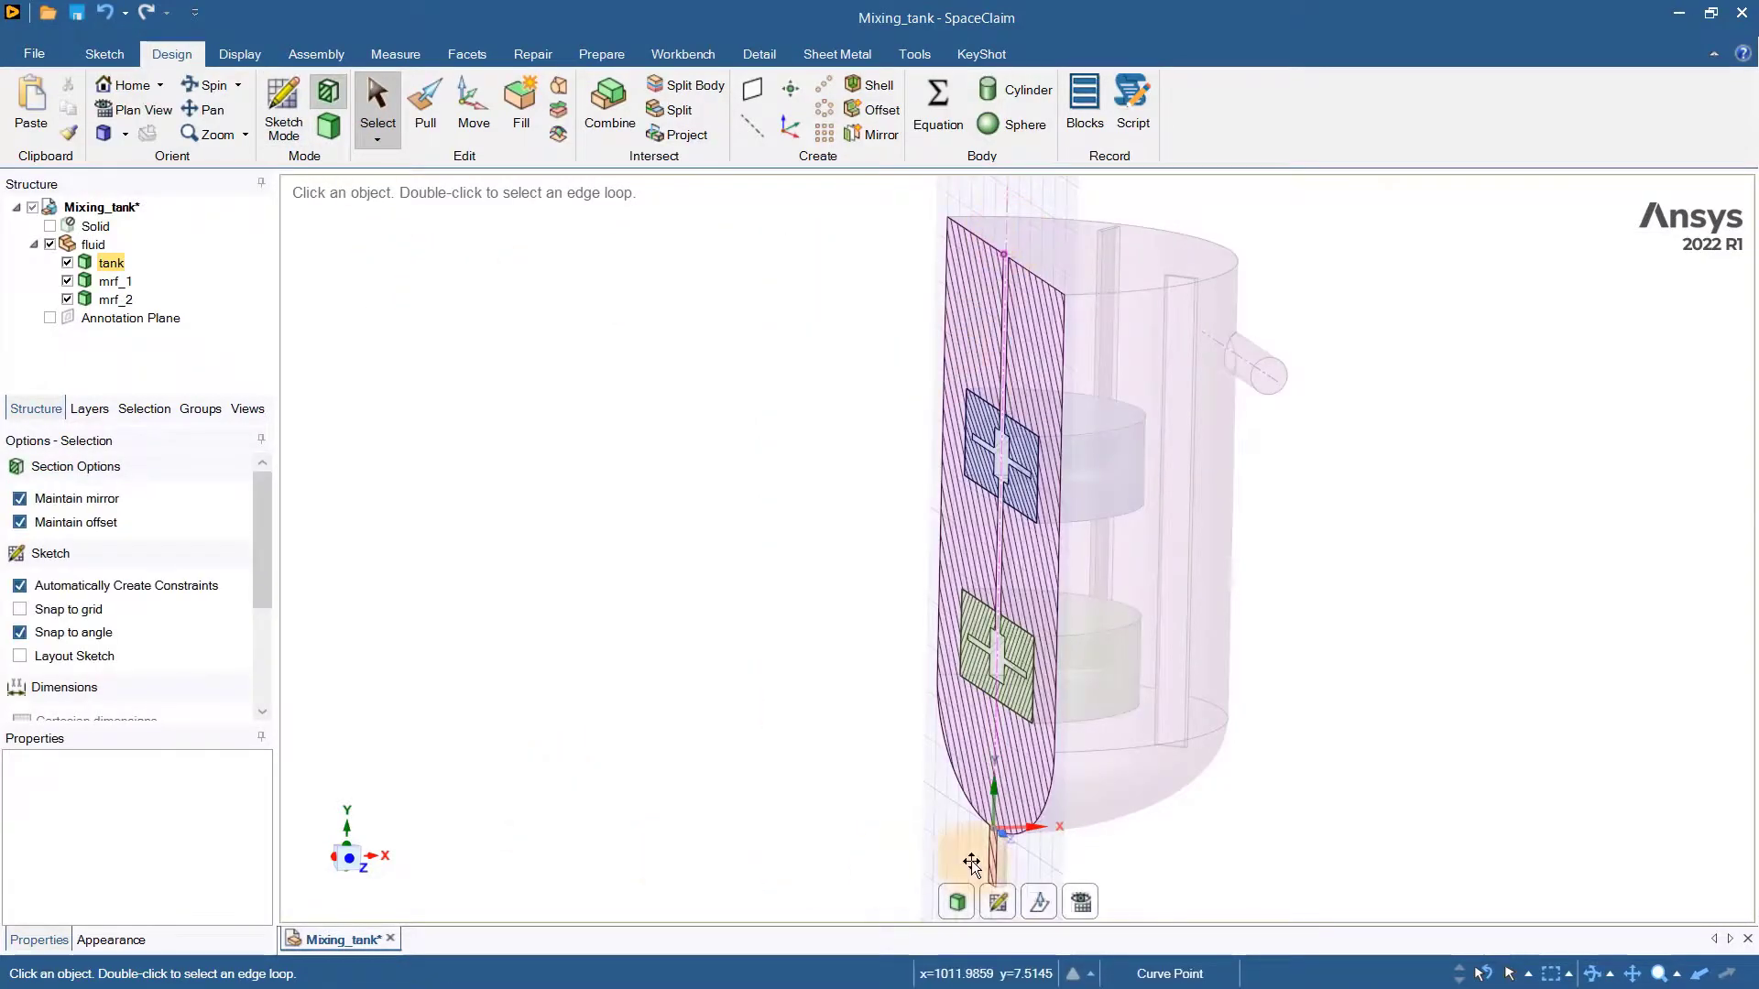
left_click(1080, 905)
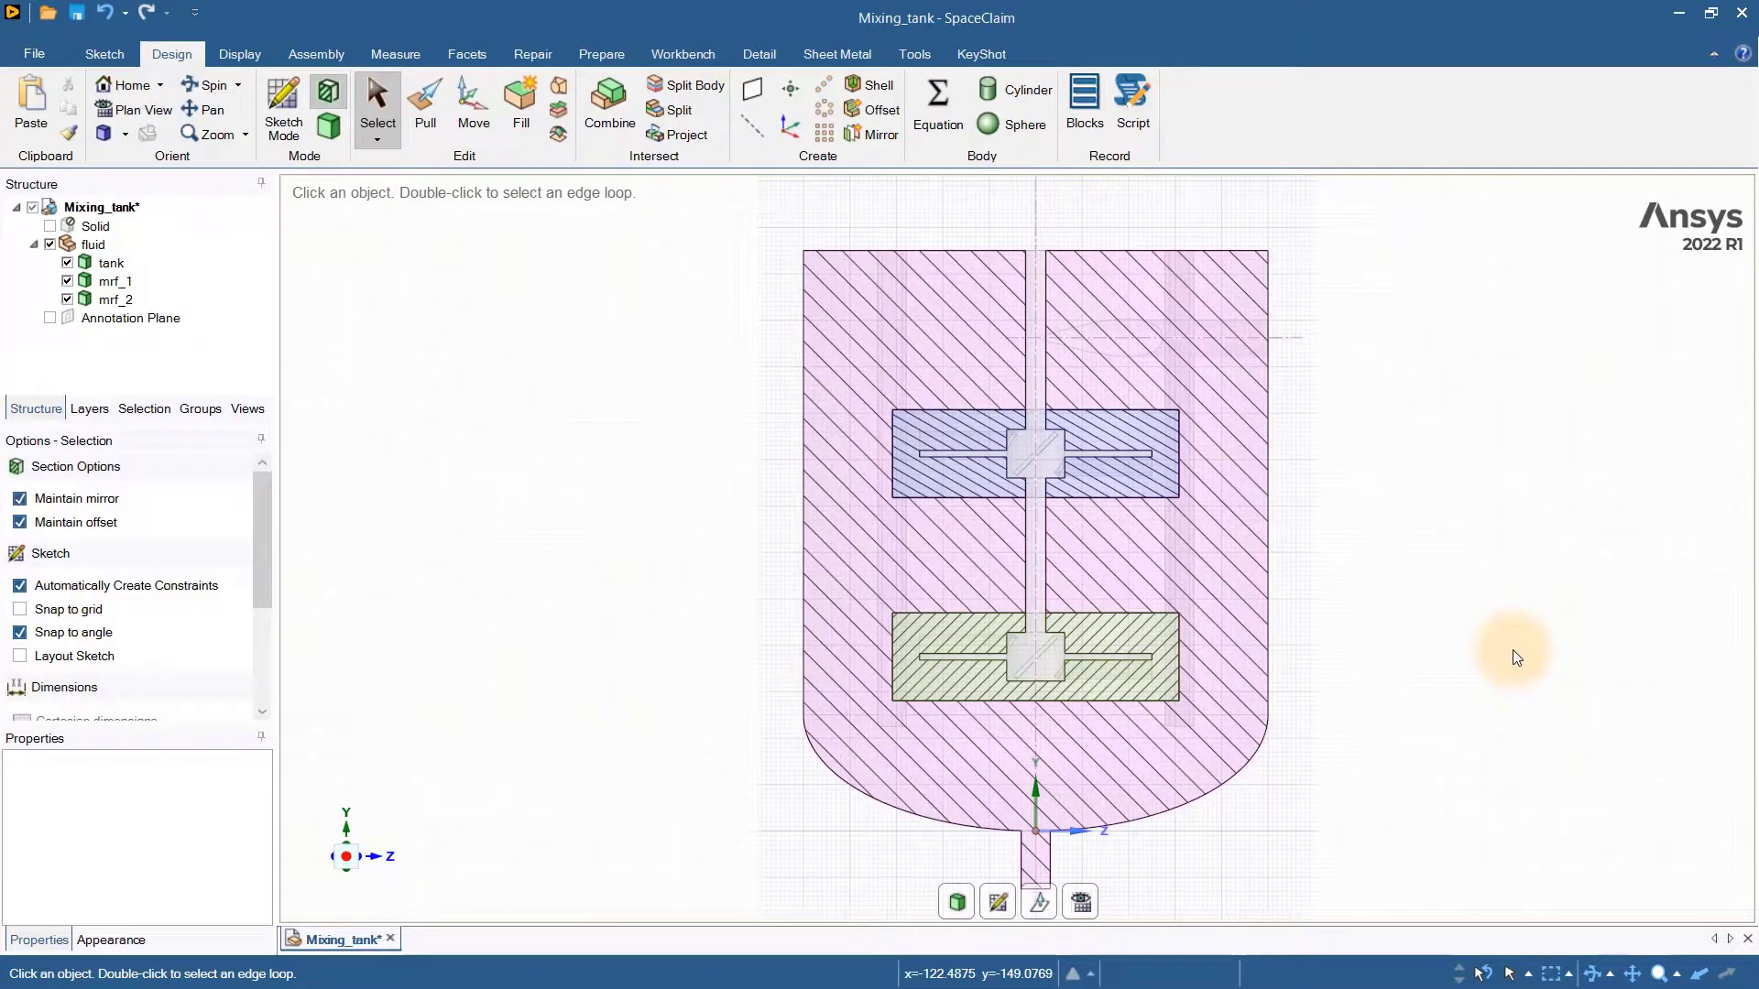
left_click(335, 134)
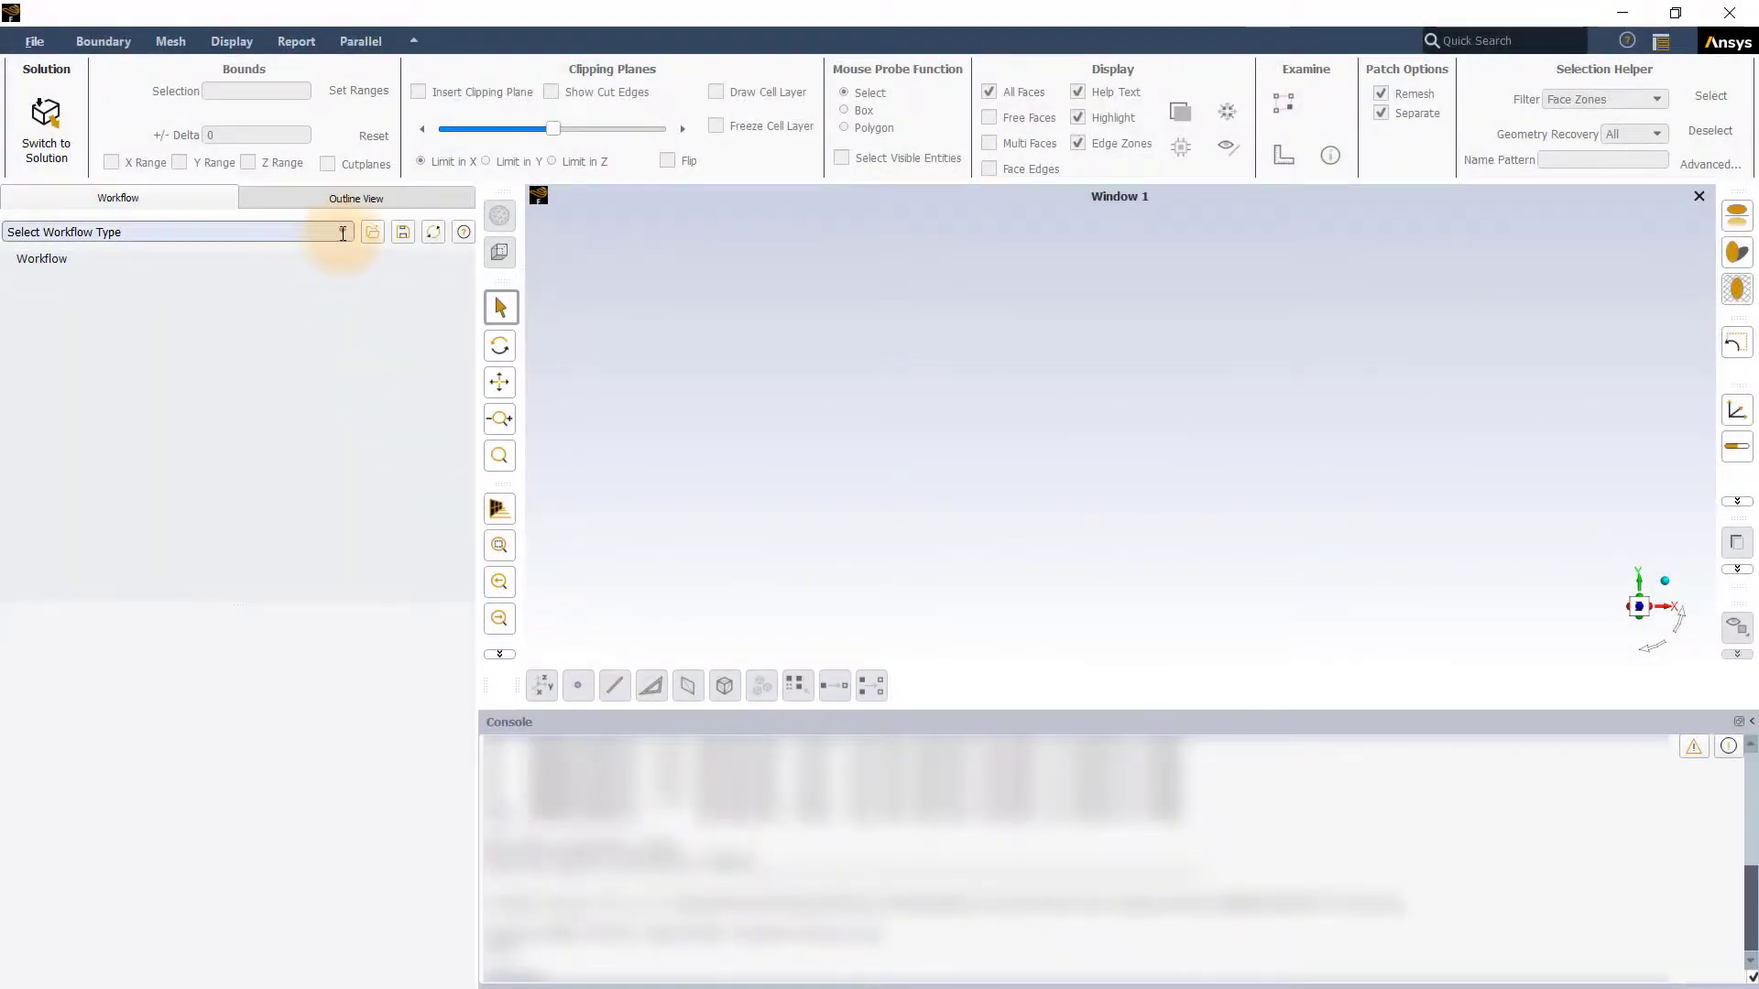
Pick the Watertight Geometry workflow and load Mixing_tank.scdoc in the Import Geometry task.
left_click(342, 232)
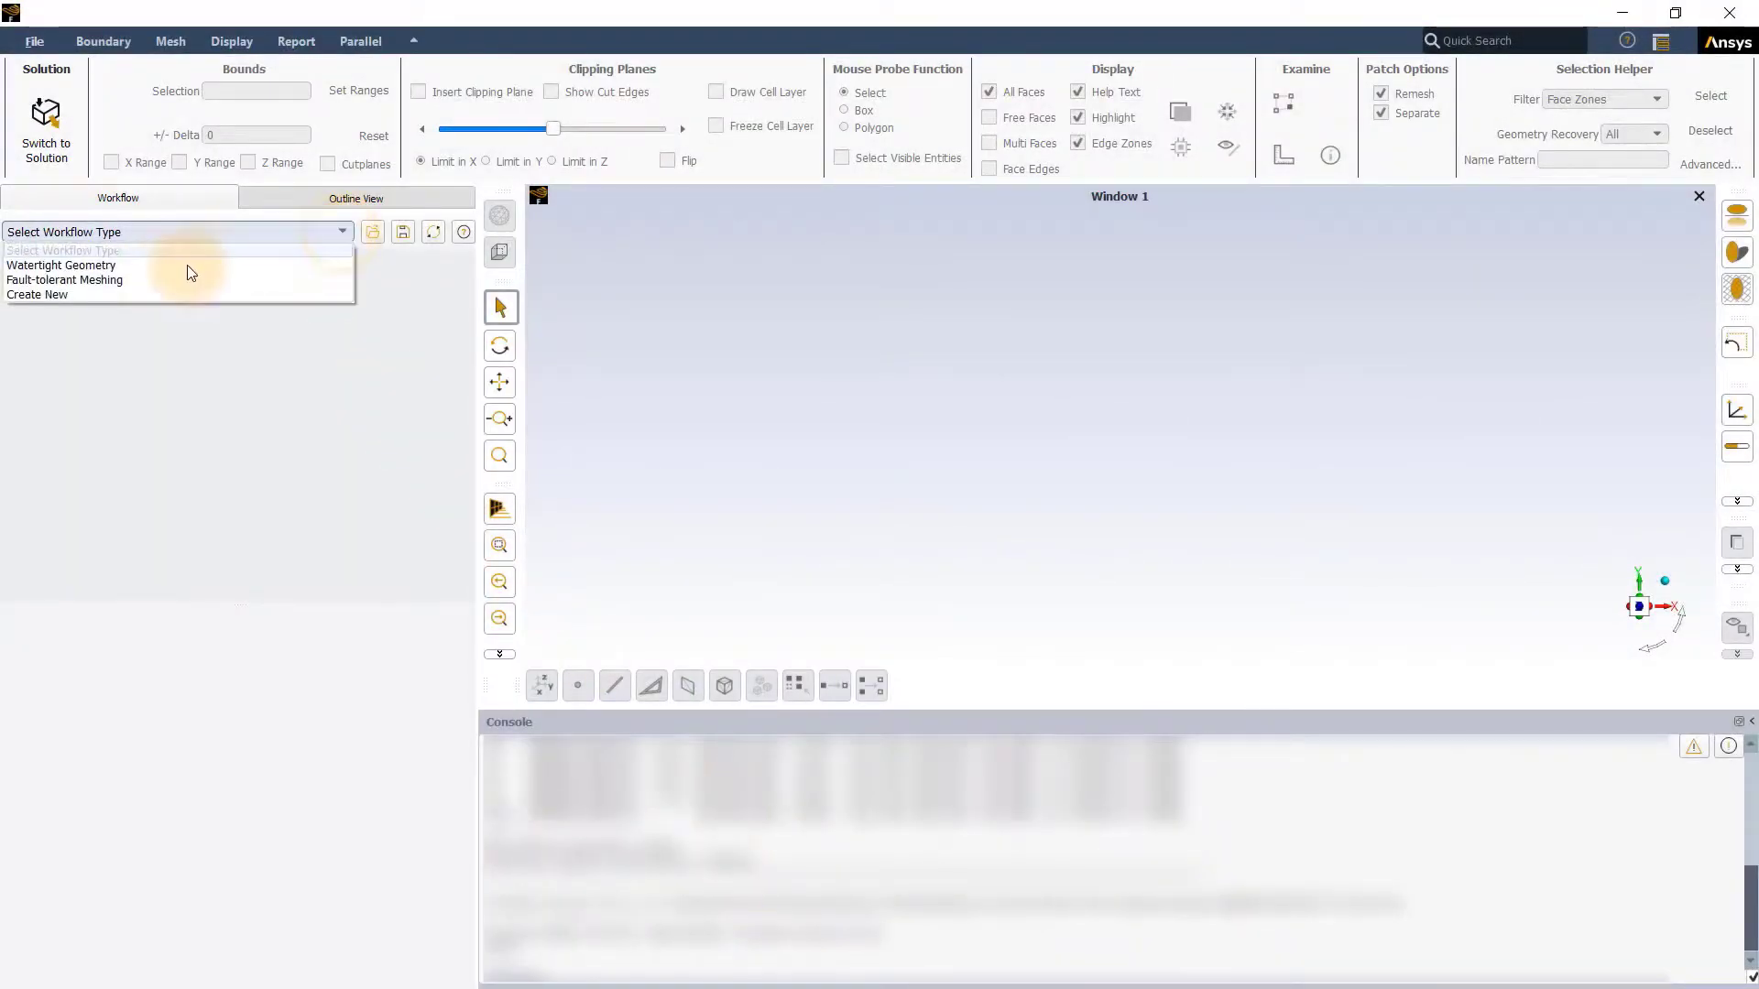
left_click(128, 266)
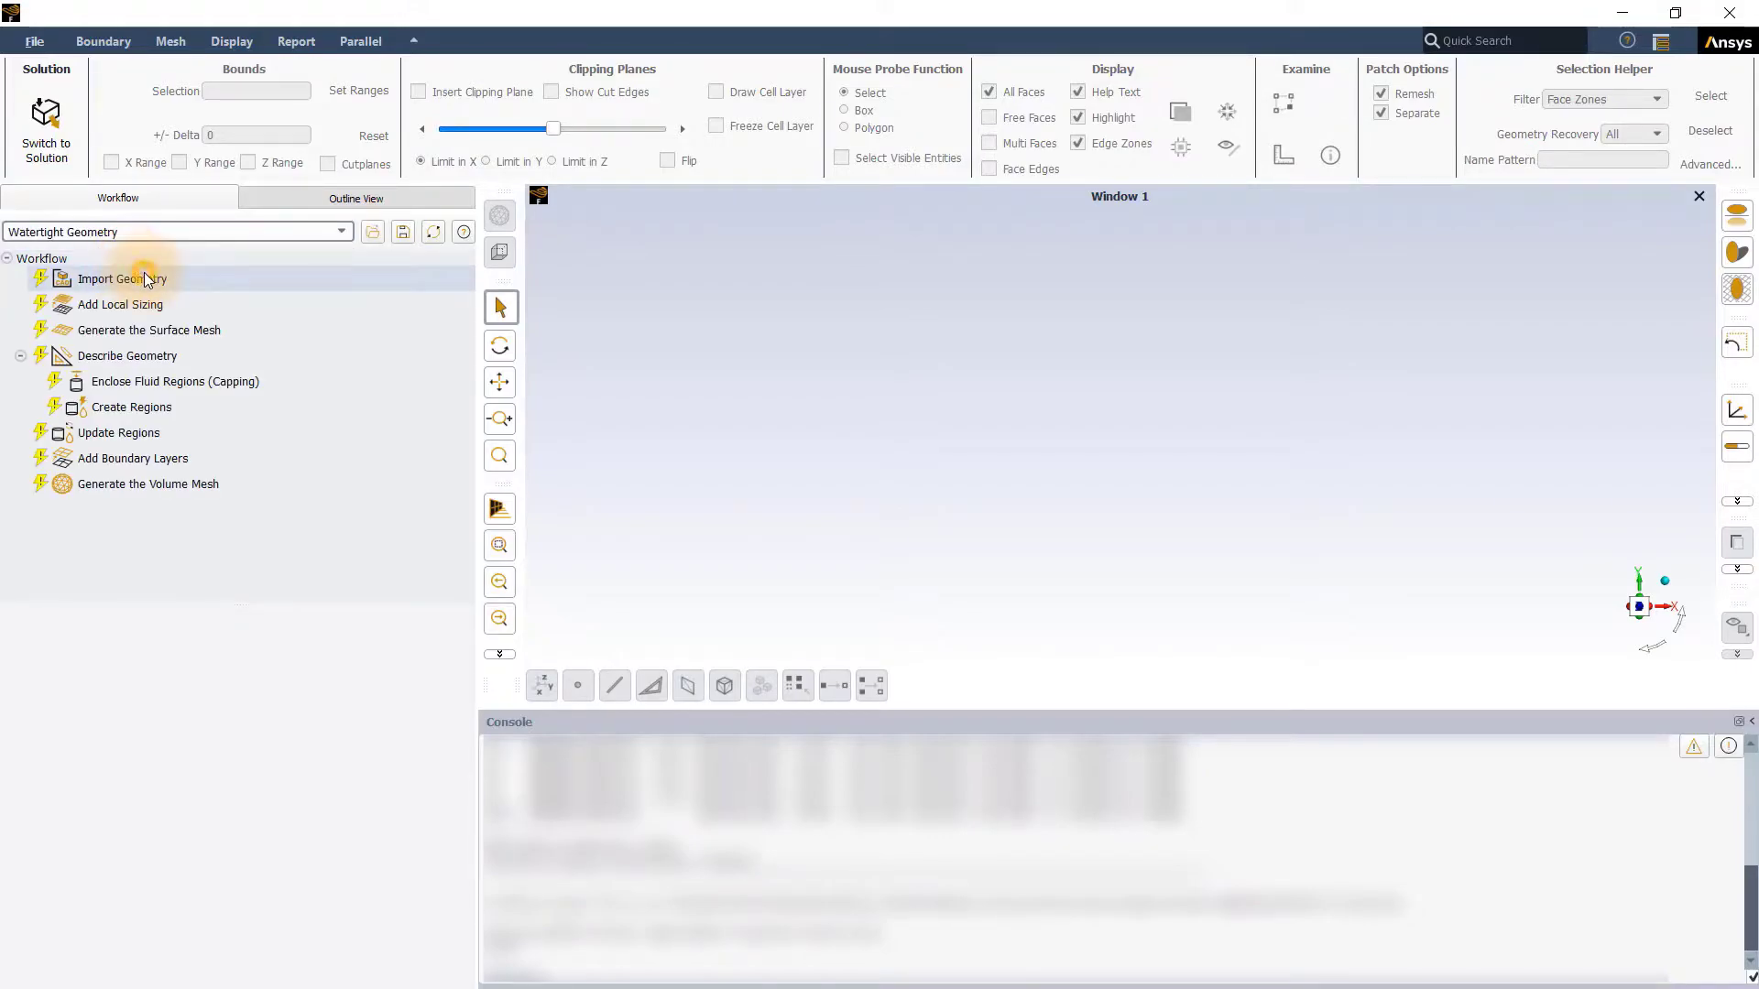
left_click(145, 279)
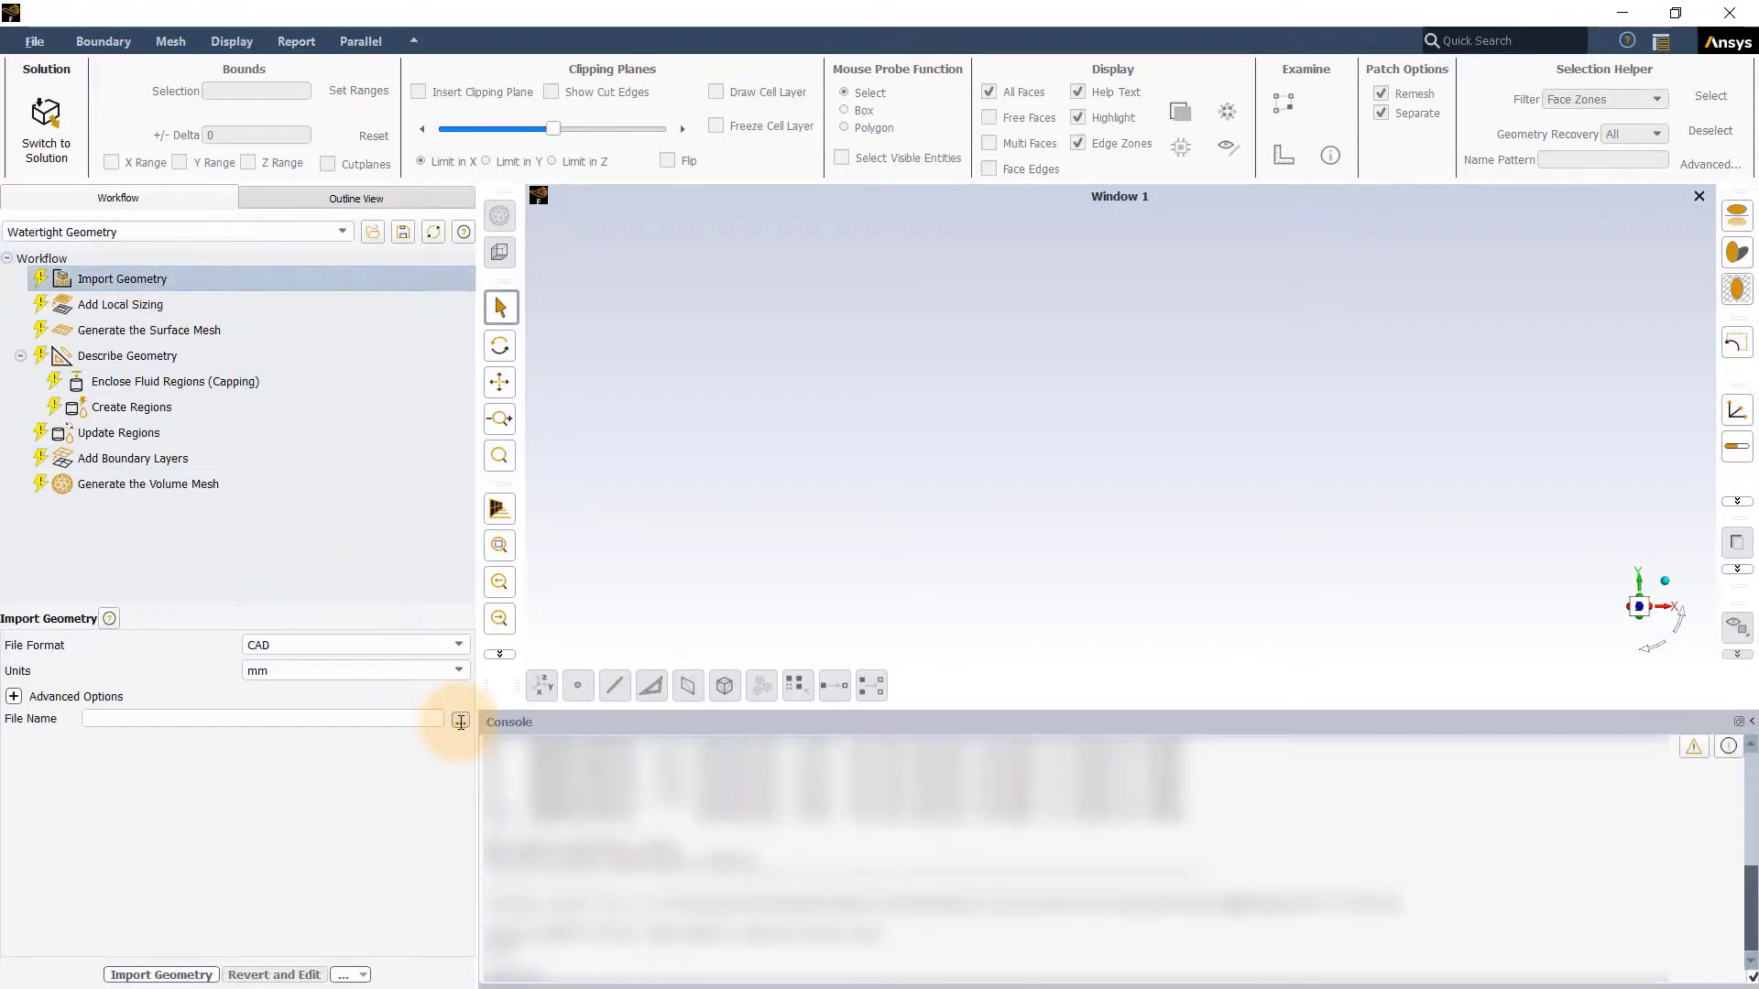
left_click(461, 721)
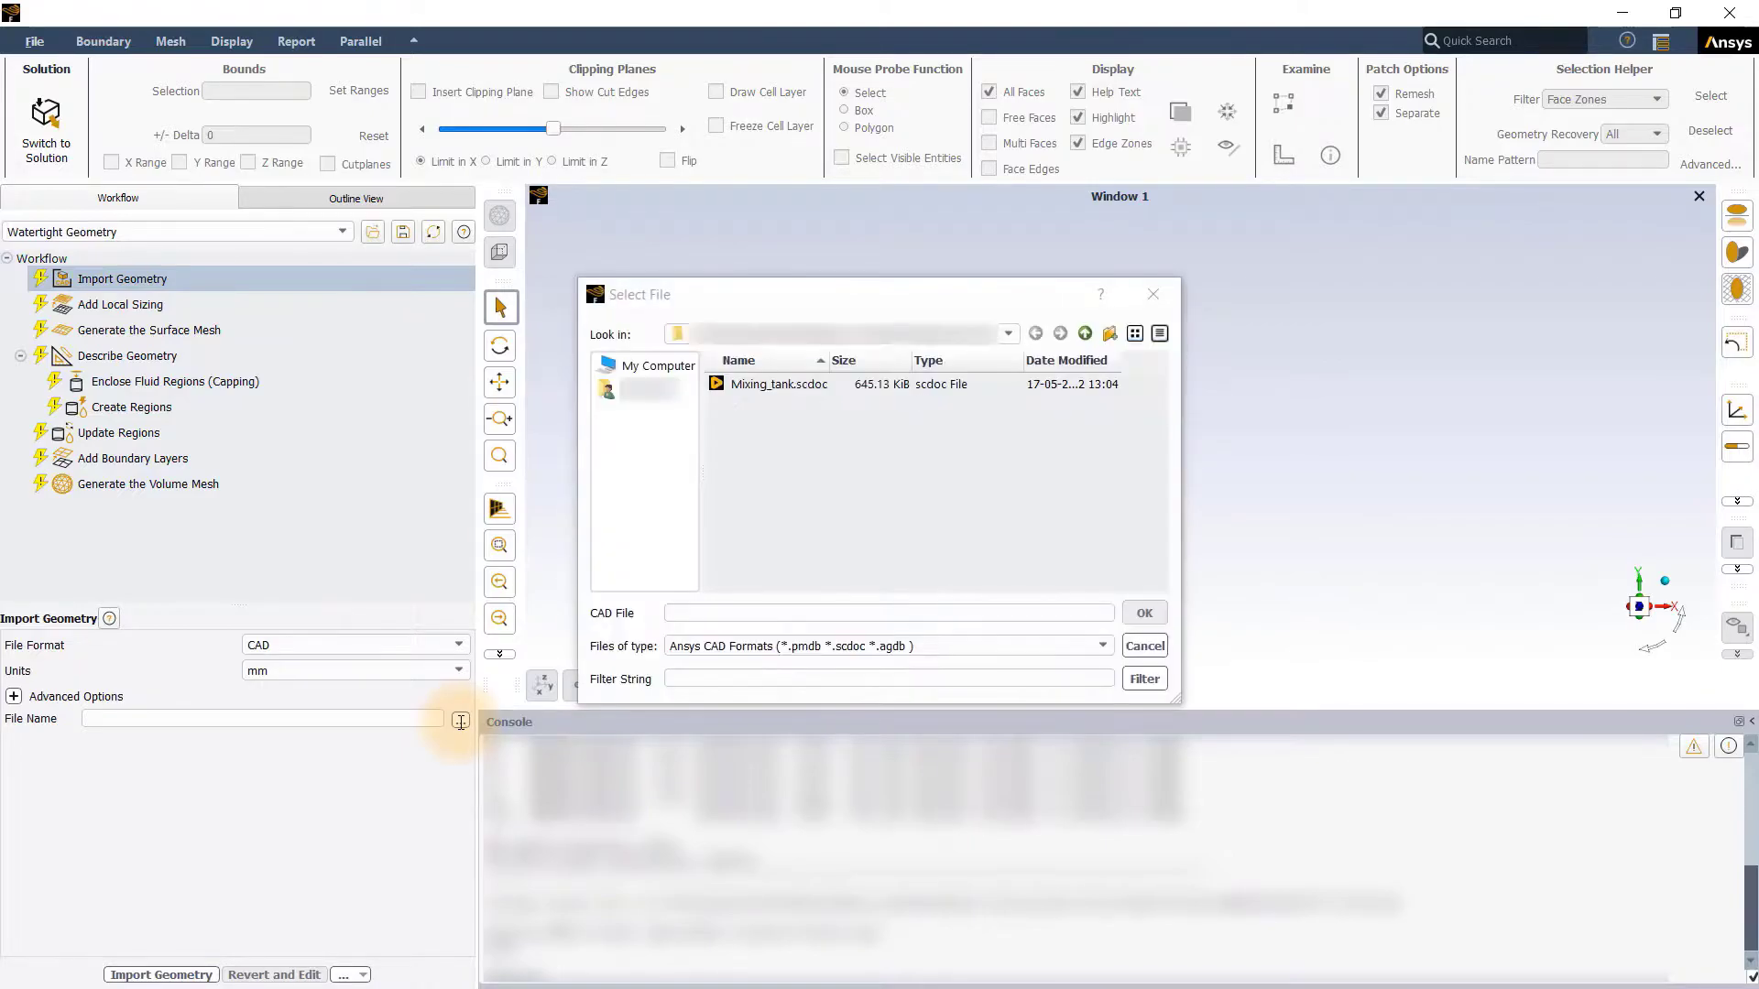
left_click(777, 387)
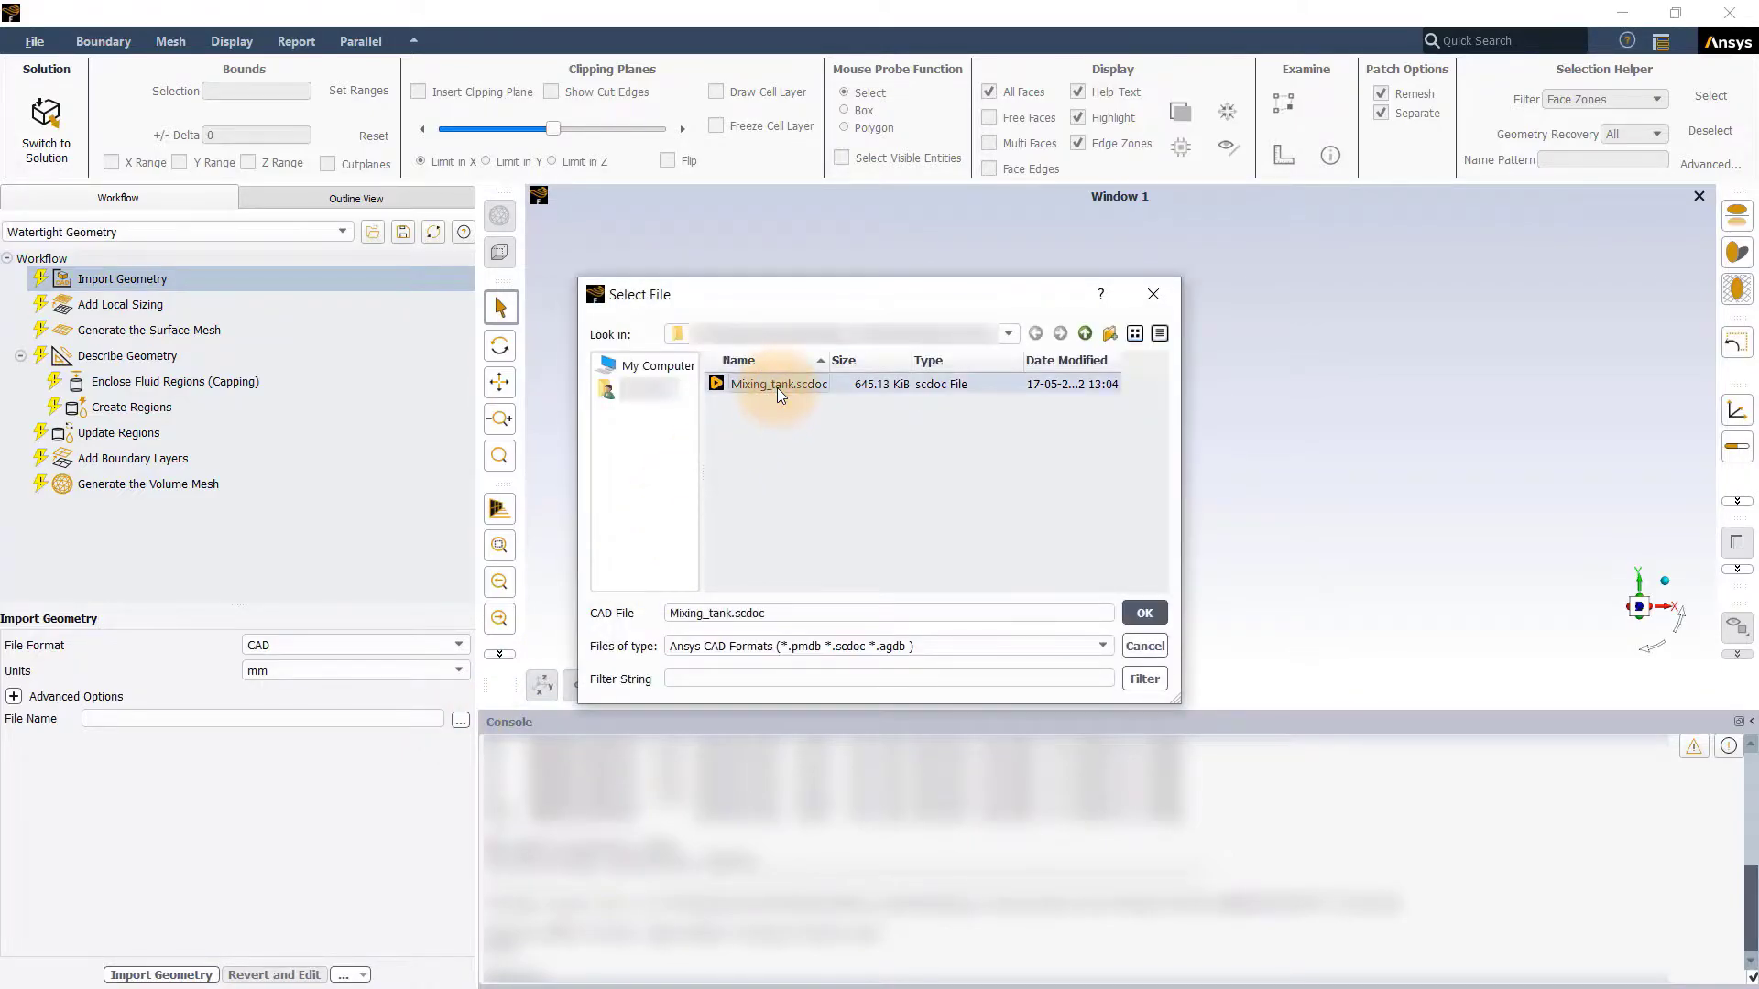
left_click(1136, 614)
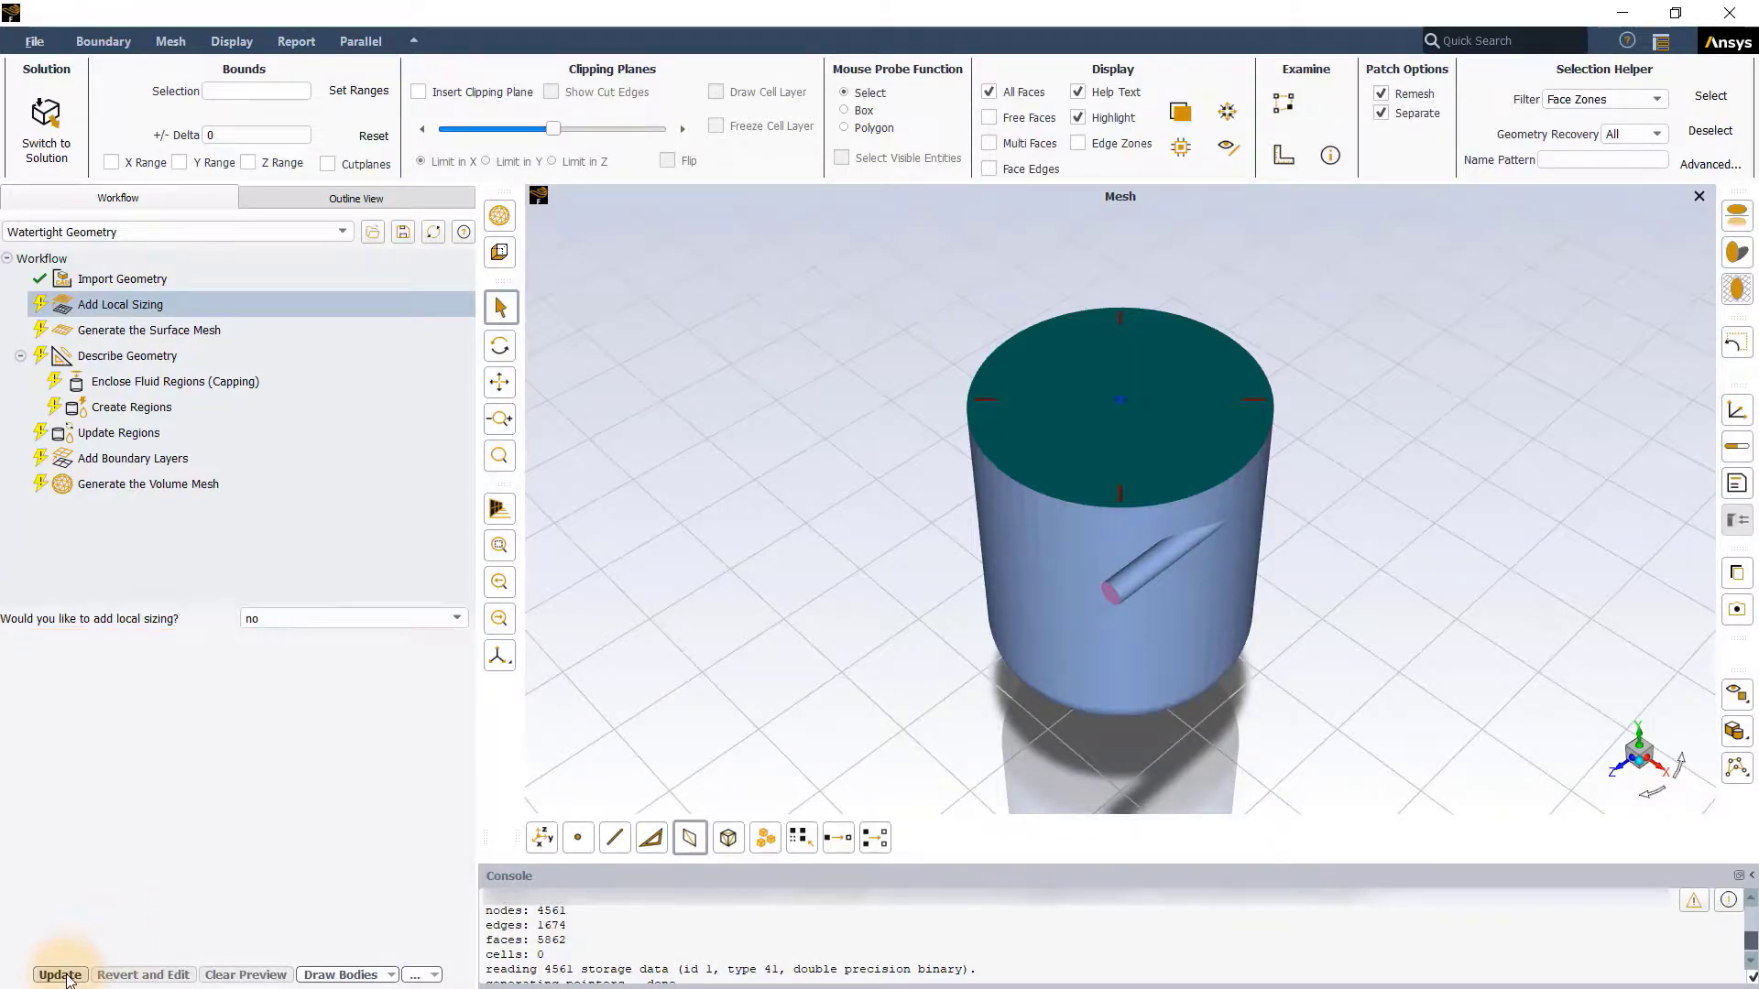
Skip local sizing, then generate the surface mesh with sizes 3–30, 2 cells per gap, face-scoped proximity.
left_click(66, 979)
left_click(70, 977)
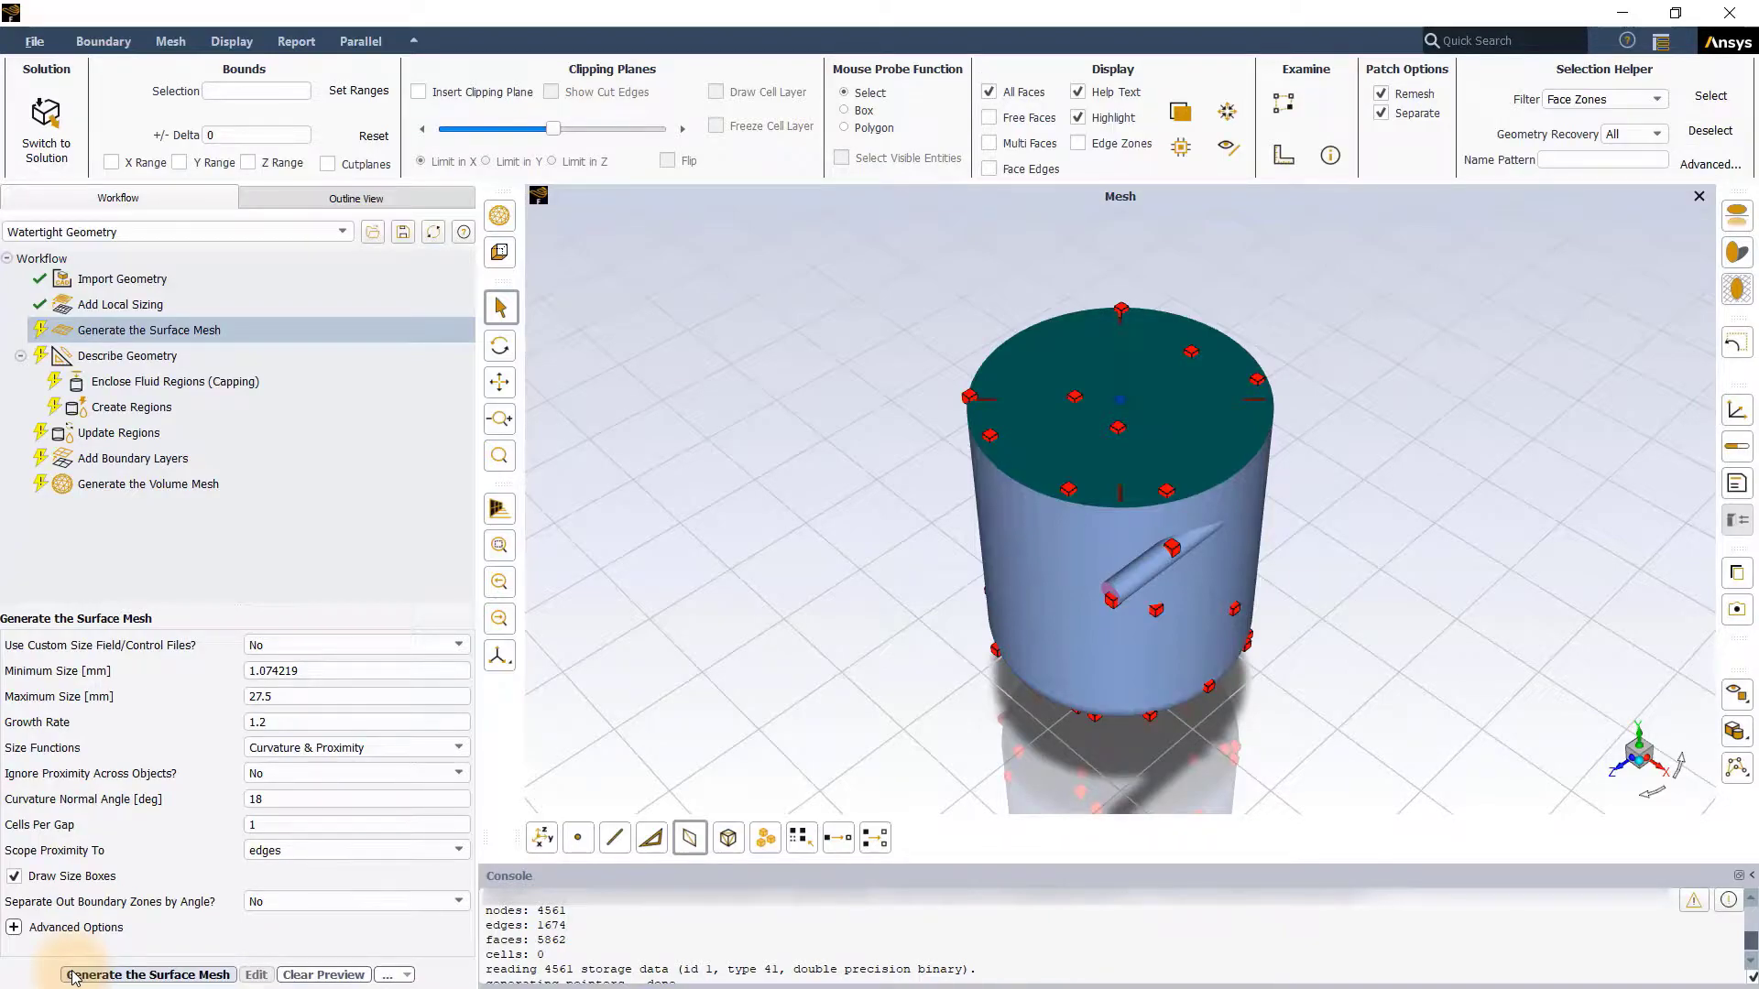
double_click(293, 671)
type("3")
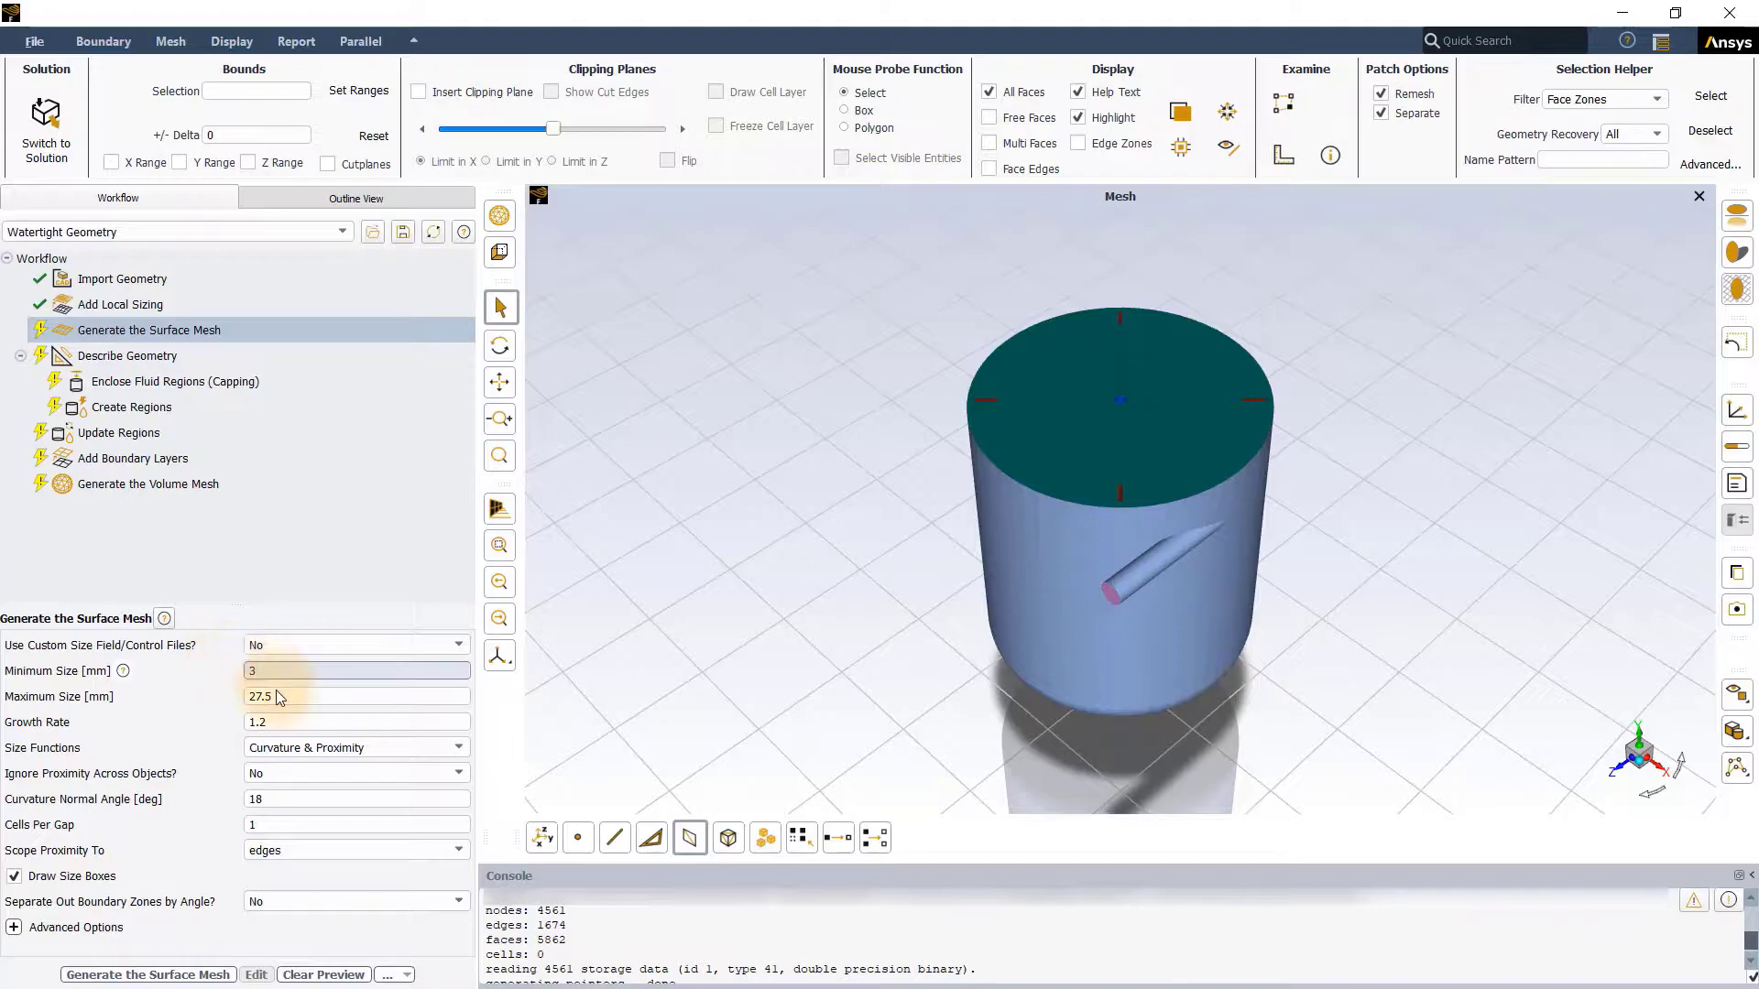
key("Tab")
type("3")
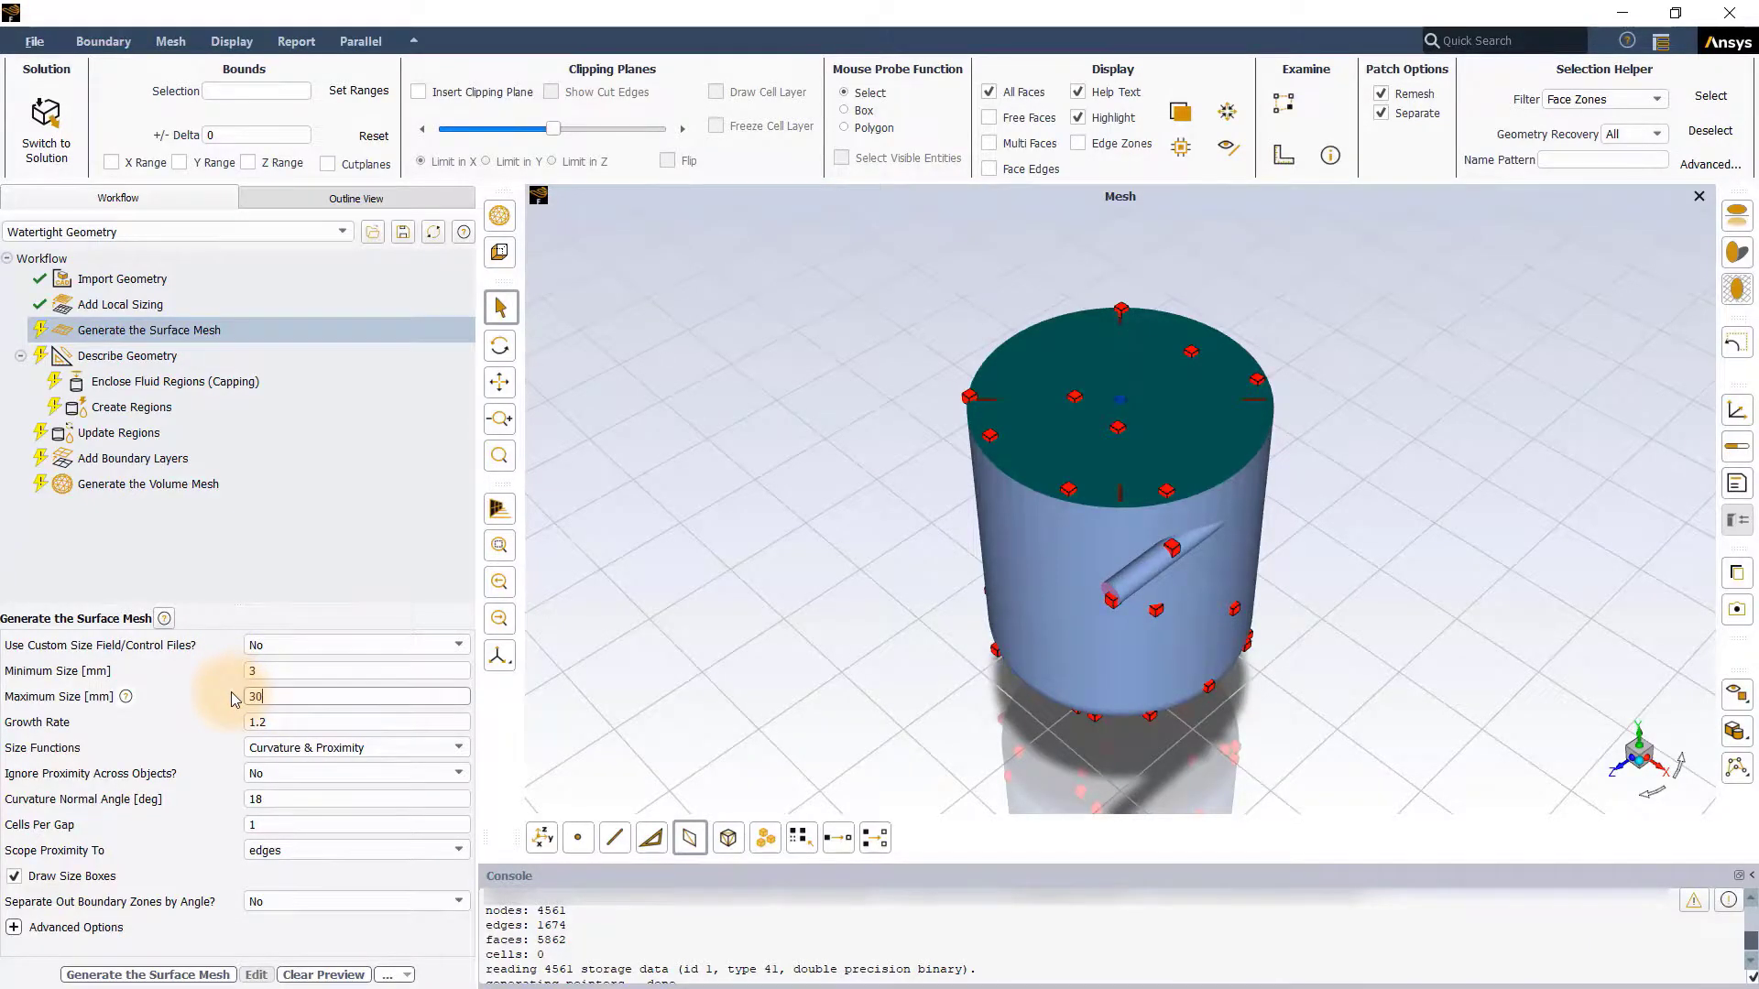
left_click(238, 818)
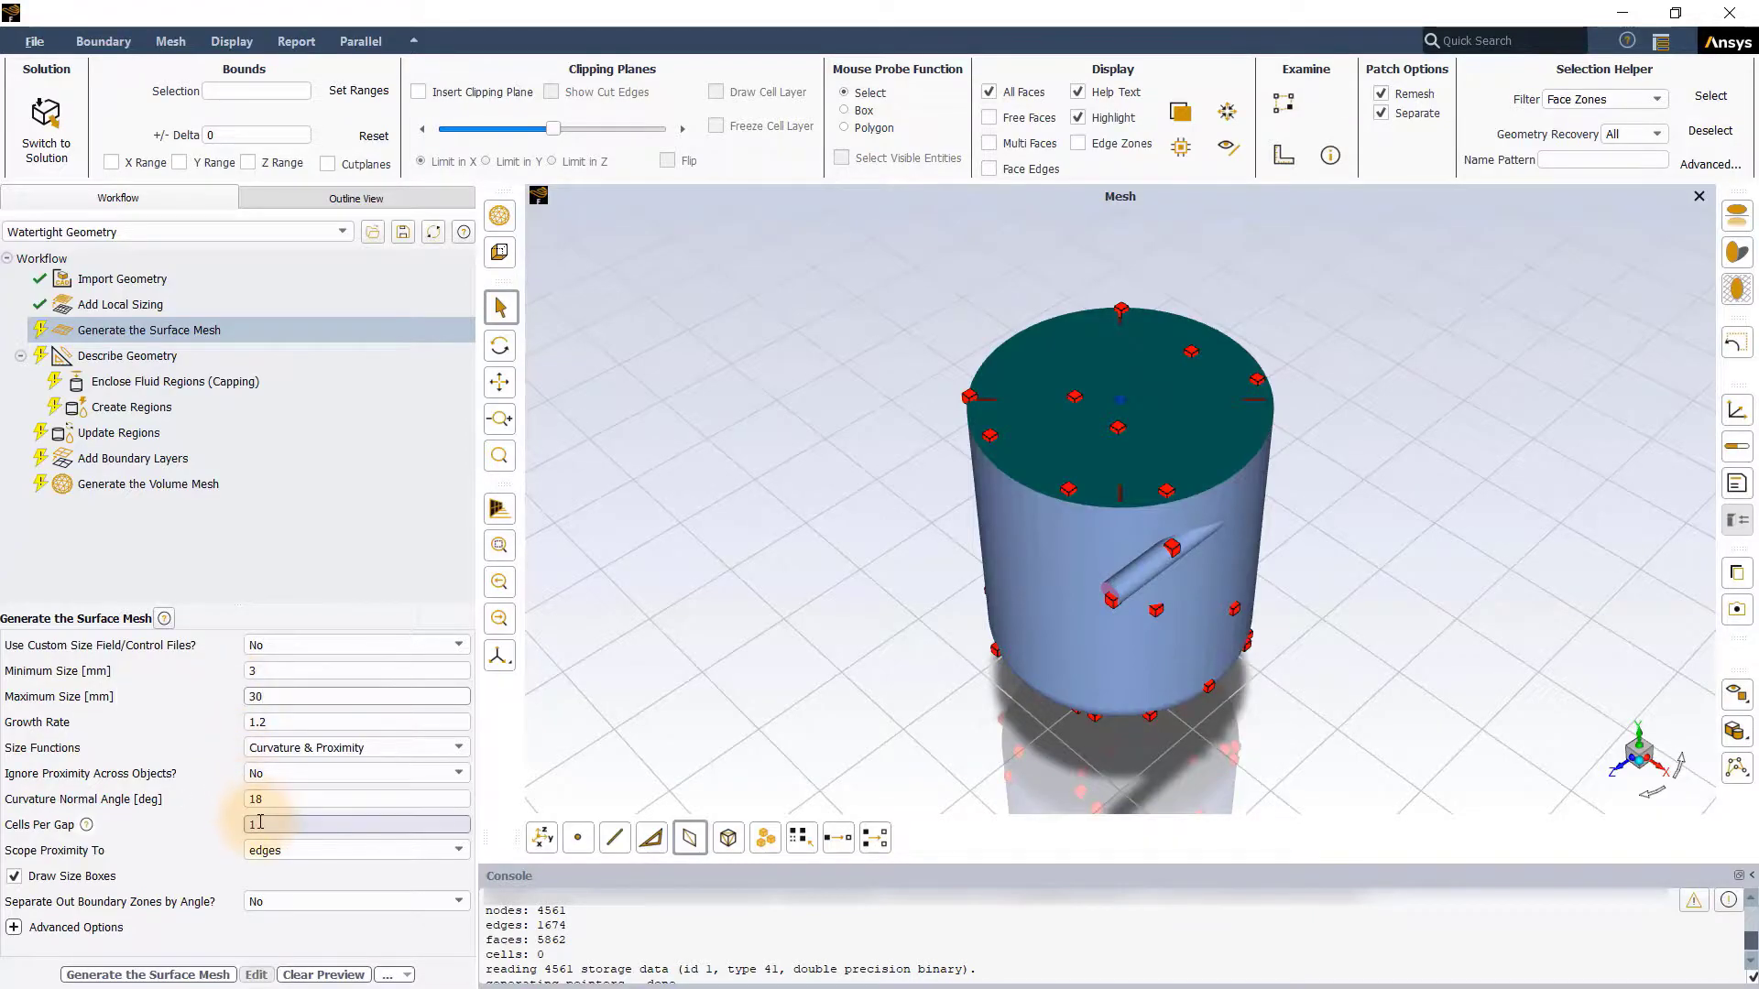
type("2")
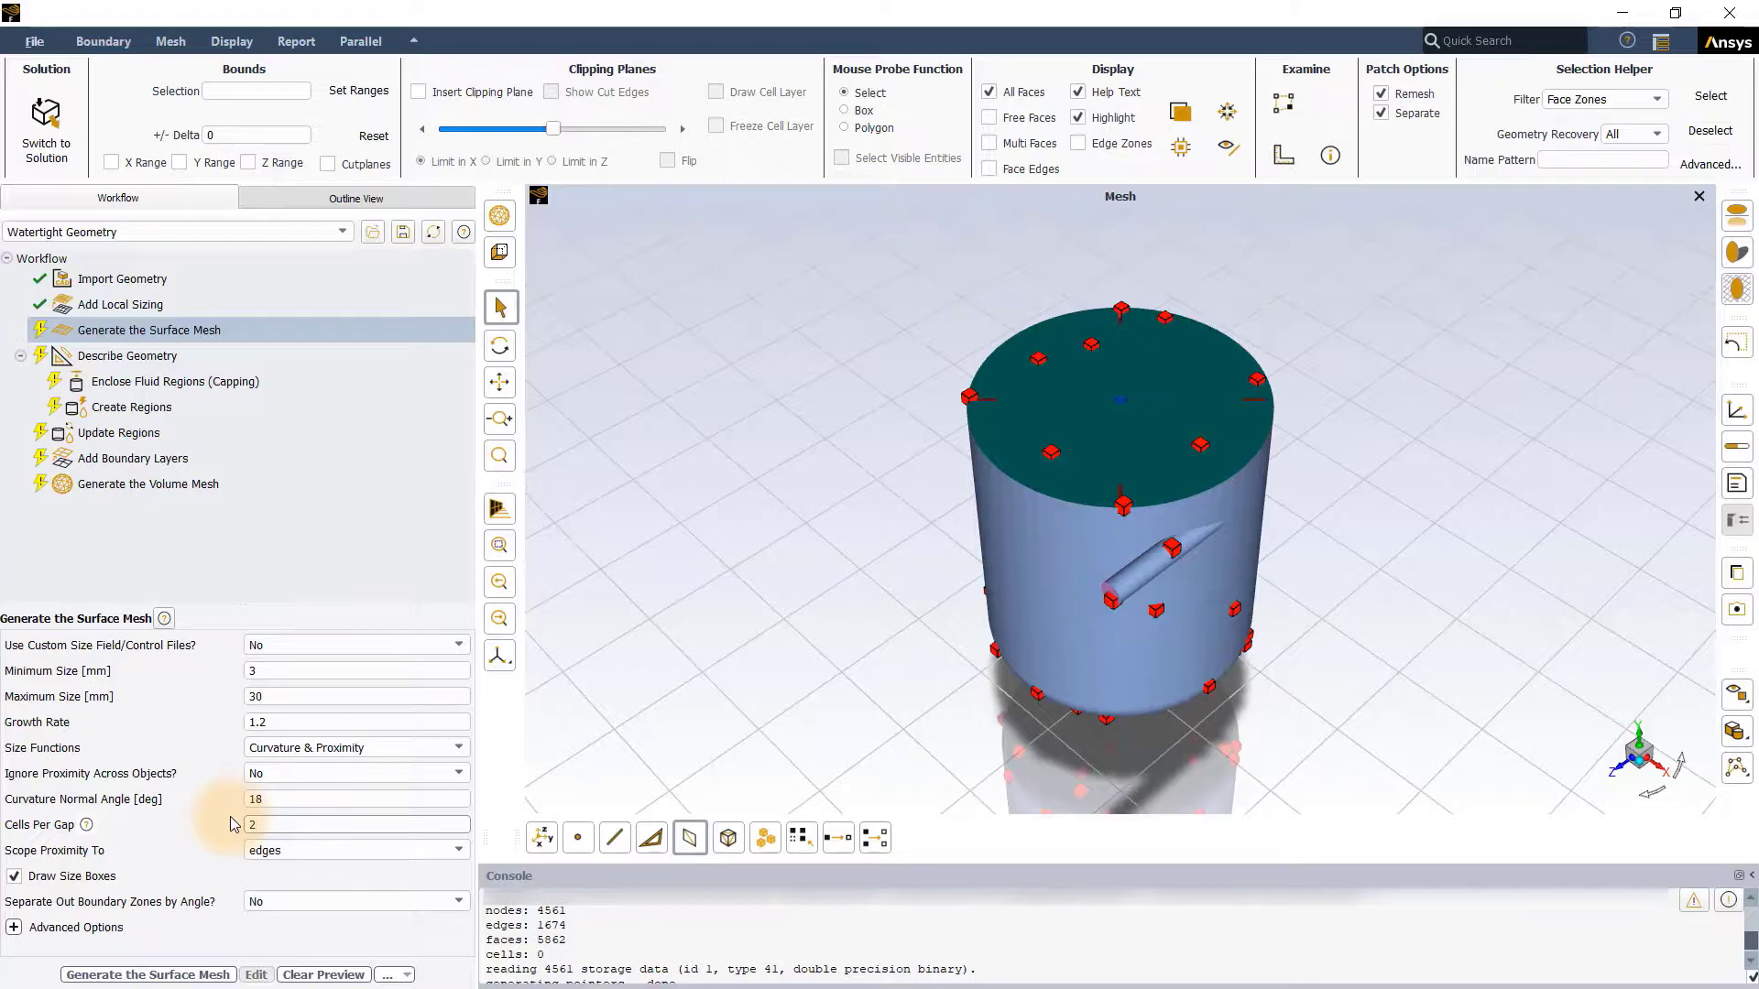
left_click(312, 850)
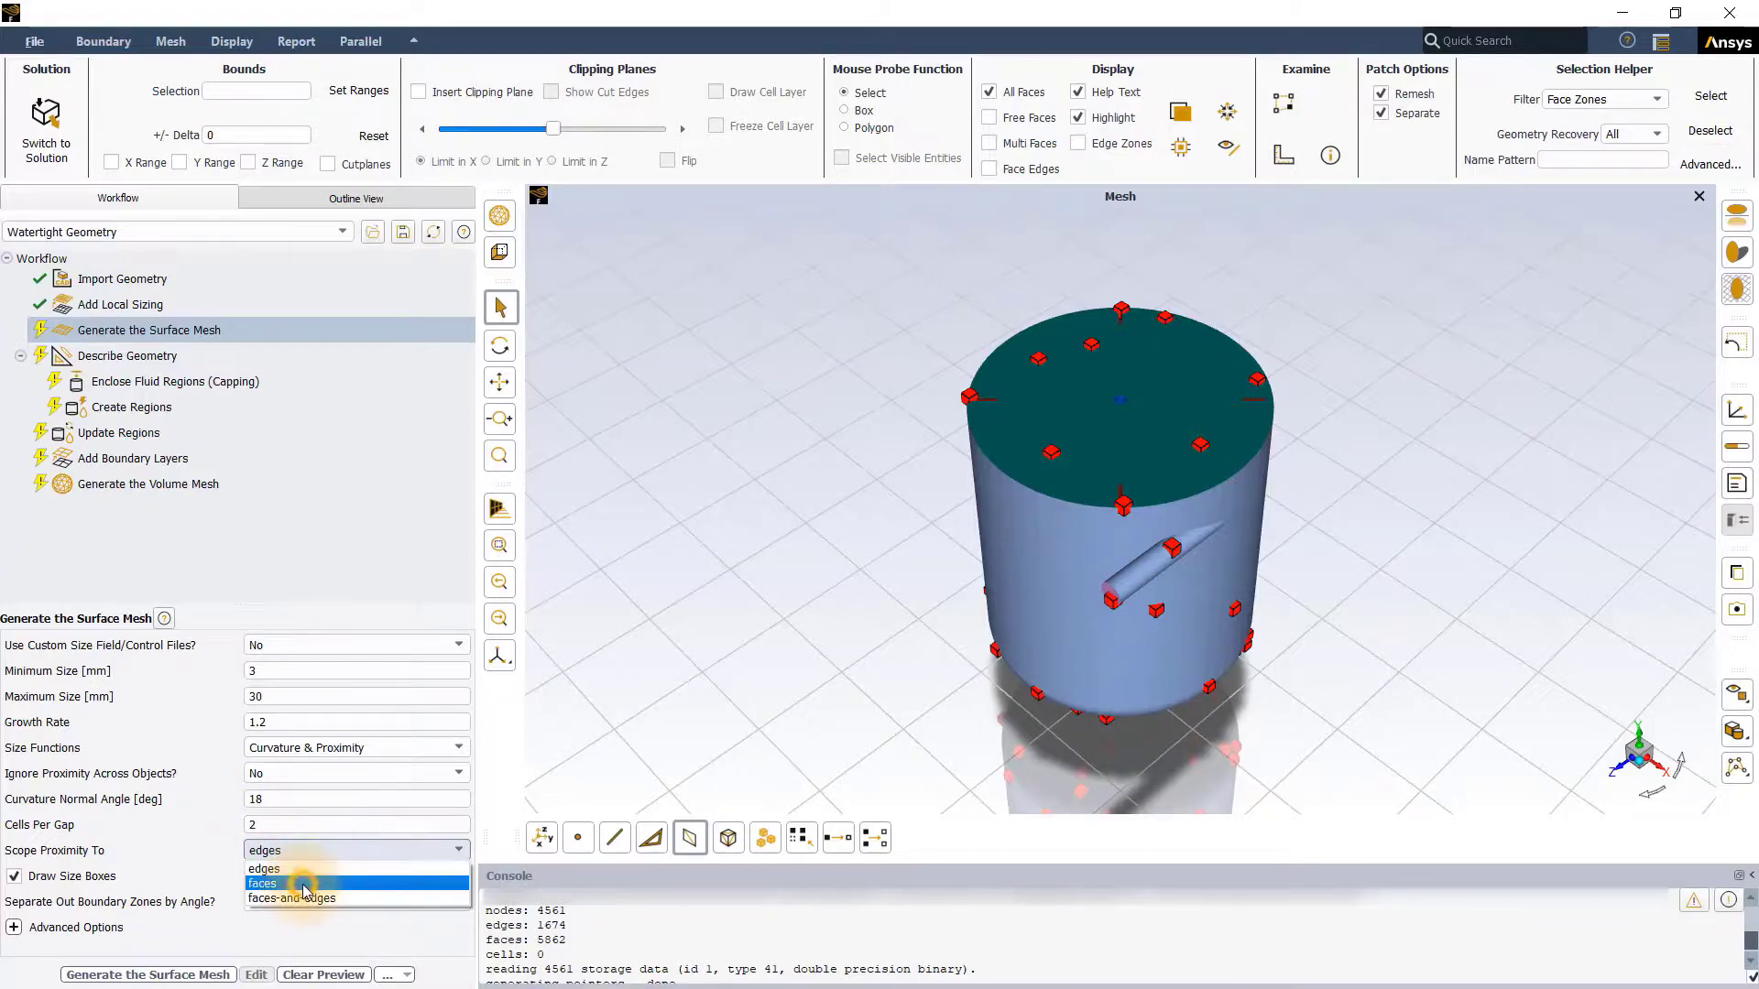
left_click(284, 883)
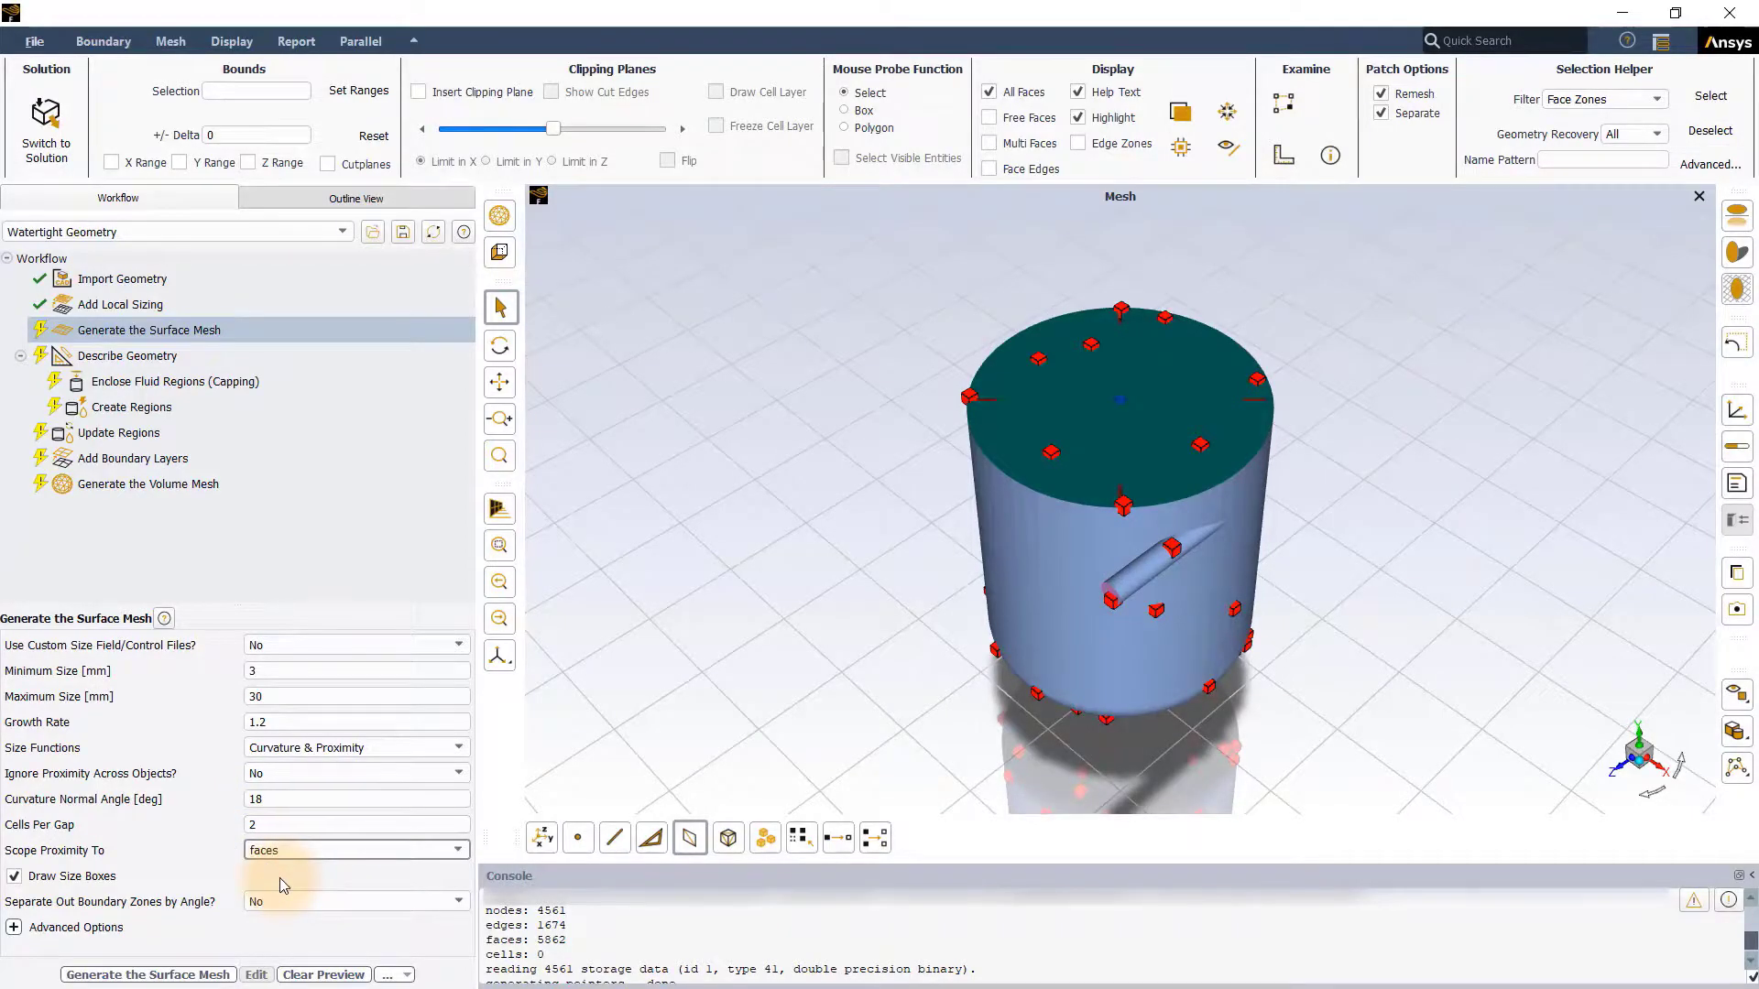
left_click(172, 972)
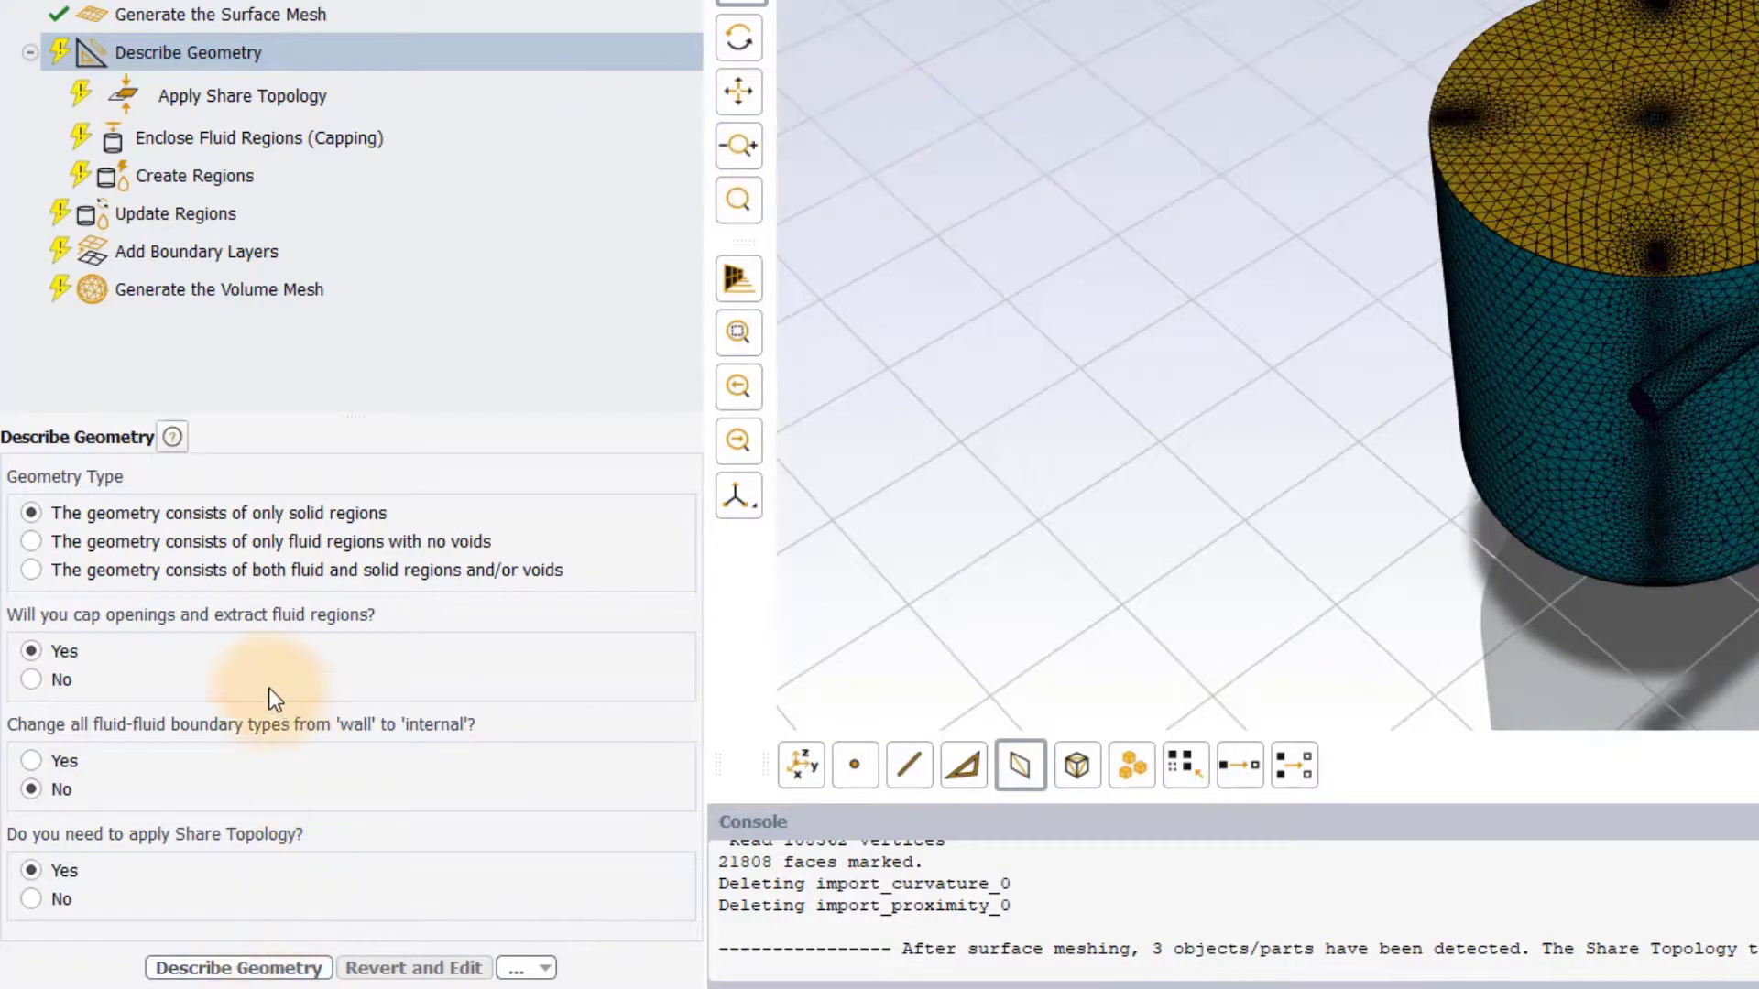
Describe the geometry as only fluid regions with no voids, keeping share topology on.
left_click(36, 544)
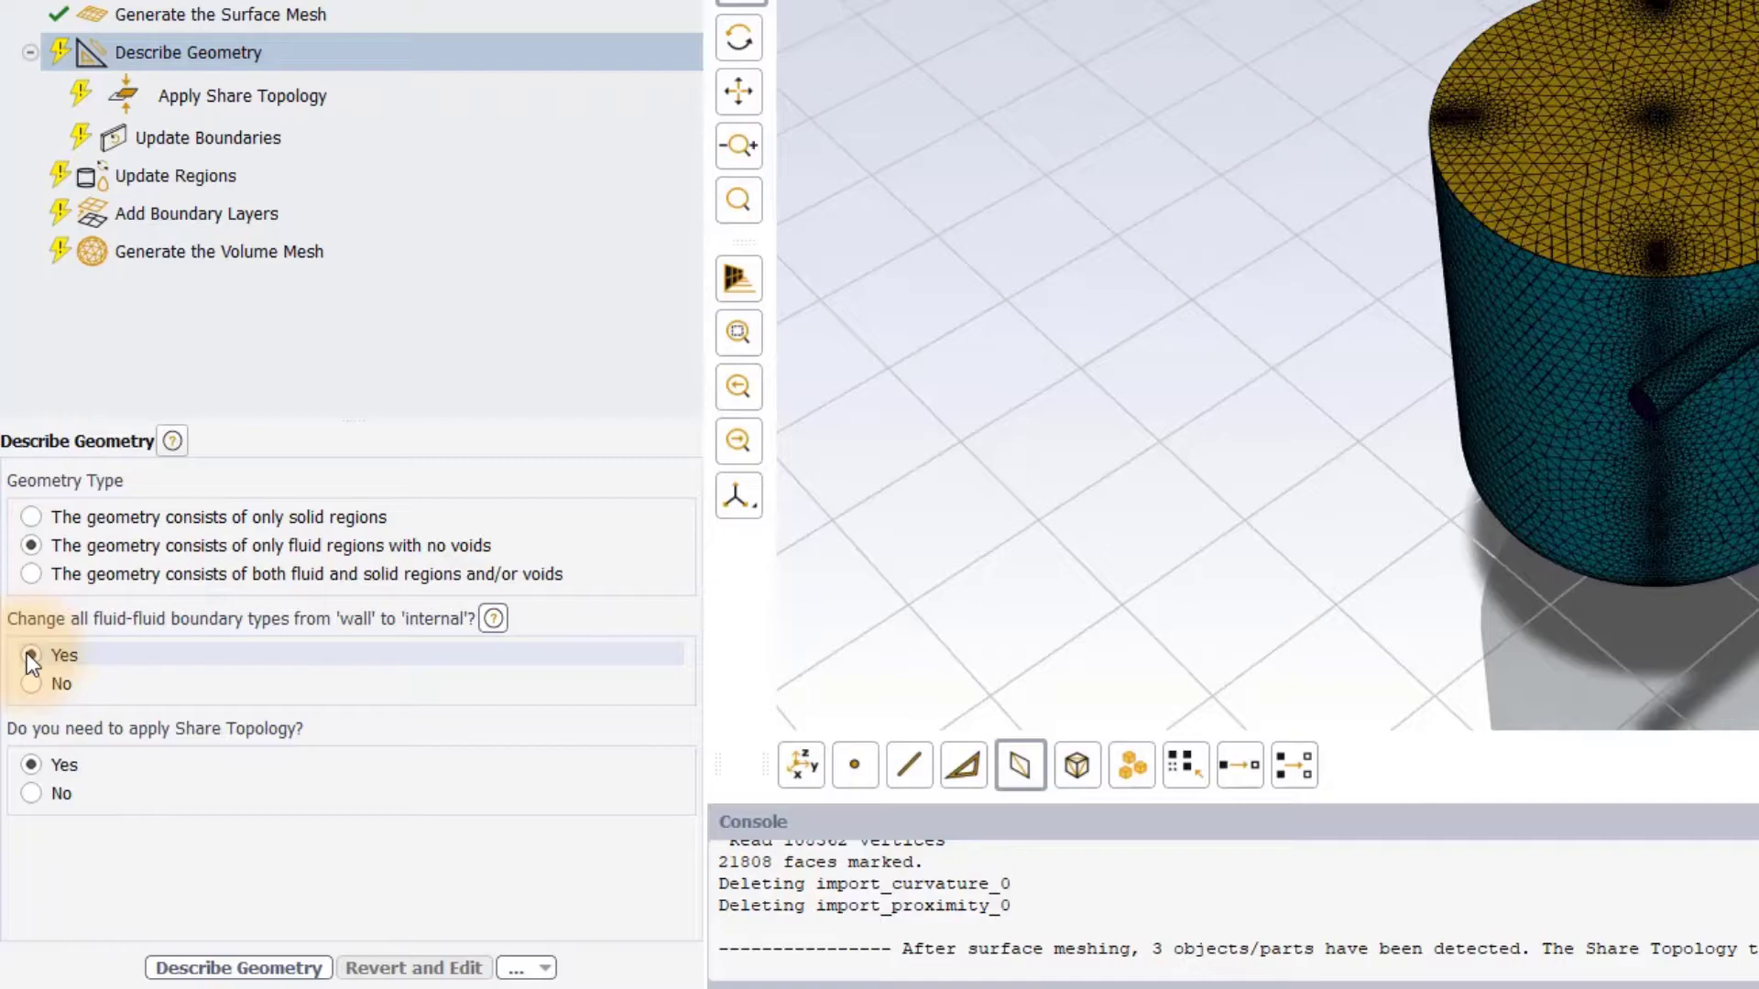
left_click(224, 965)
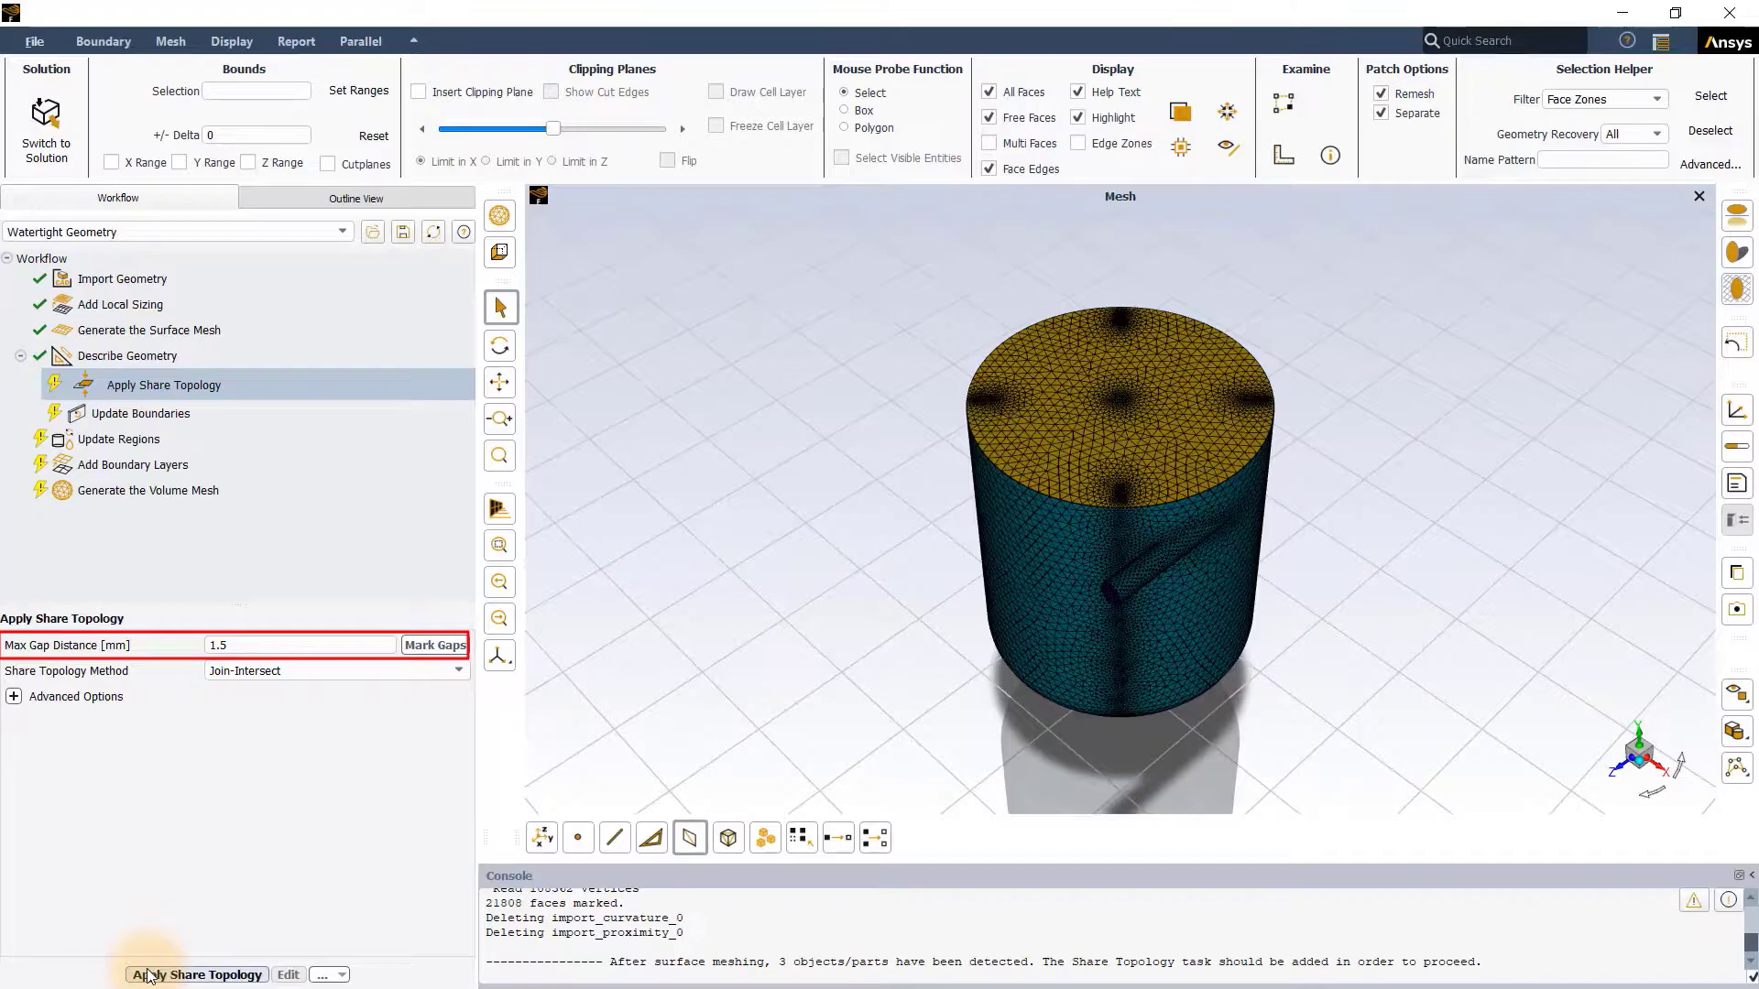
Apply share topology using Join-Intersect with a 1.5 mm maximum gap distance.
left_click(434, 645)
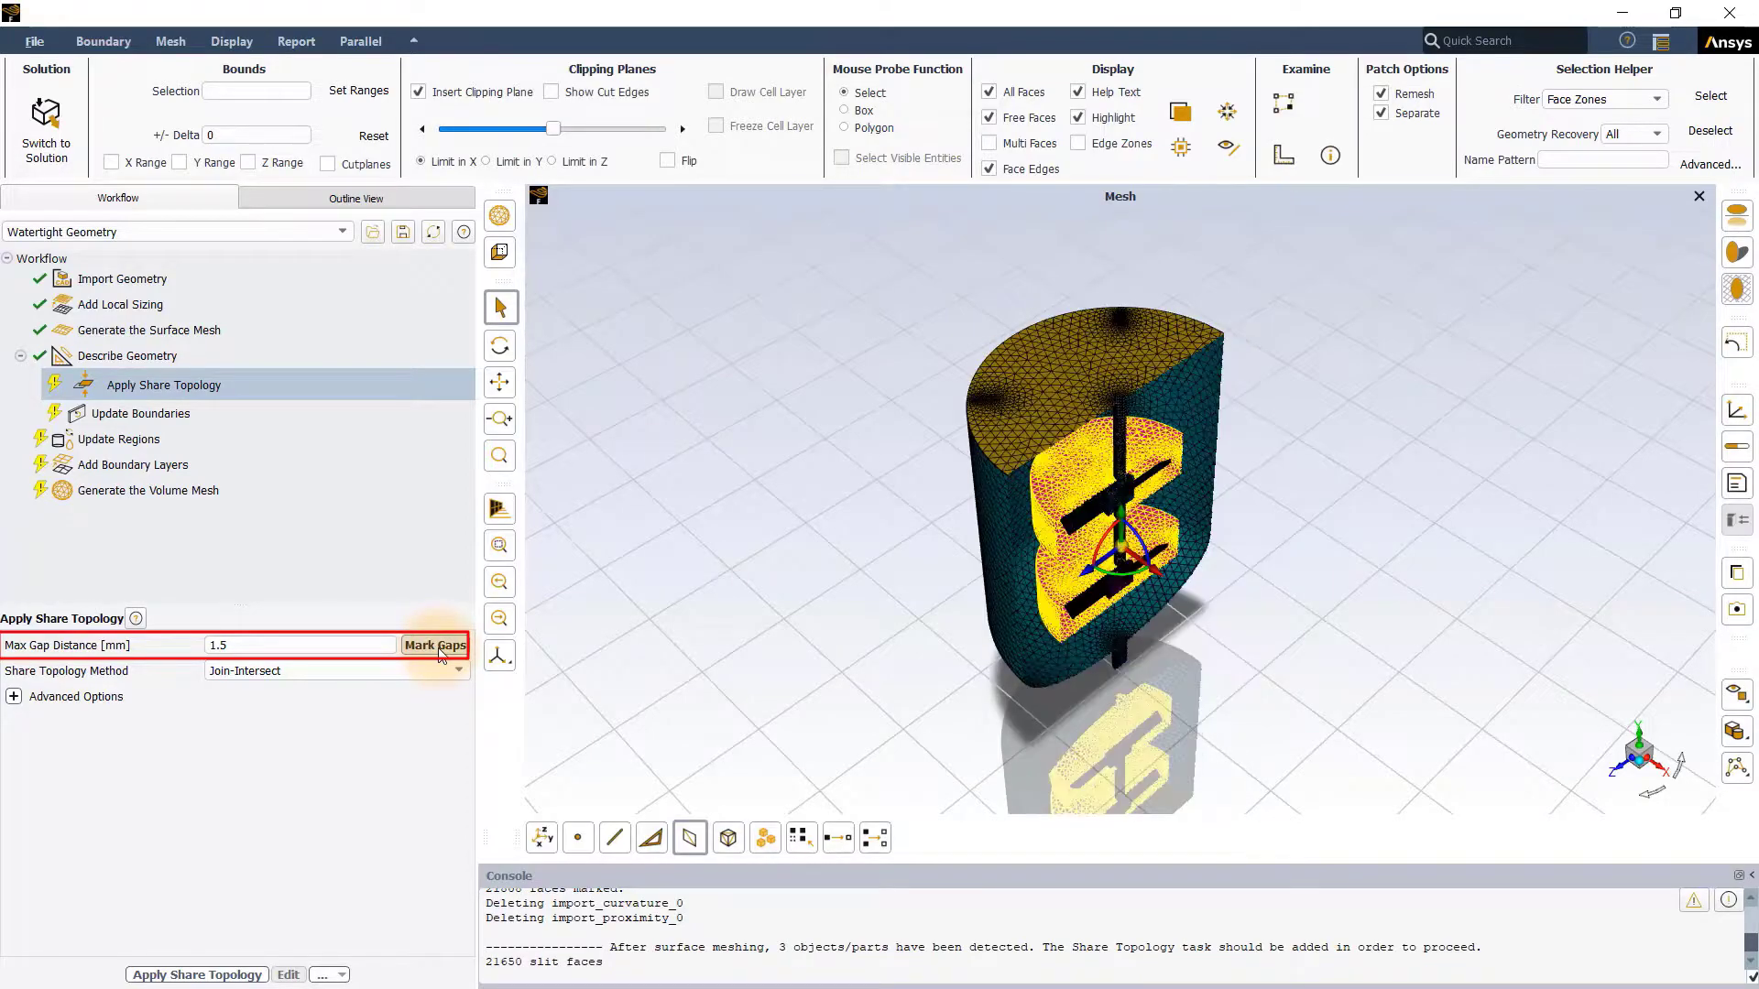
mouse_move(1171, 669)
left_mouse_down()
mouse_move(1145, 620)
mouse_move(1201, 580)
mouse_move(1048, 563)
mouse_move(1156, 548)
mouse_move(1218, 590)
mouse_move(1130, 599)
mouse_move(1115, 568)
mouse_move(1166, 584)
left_mouse_up()
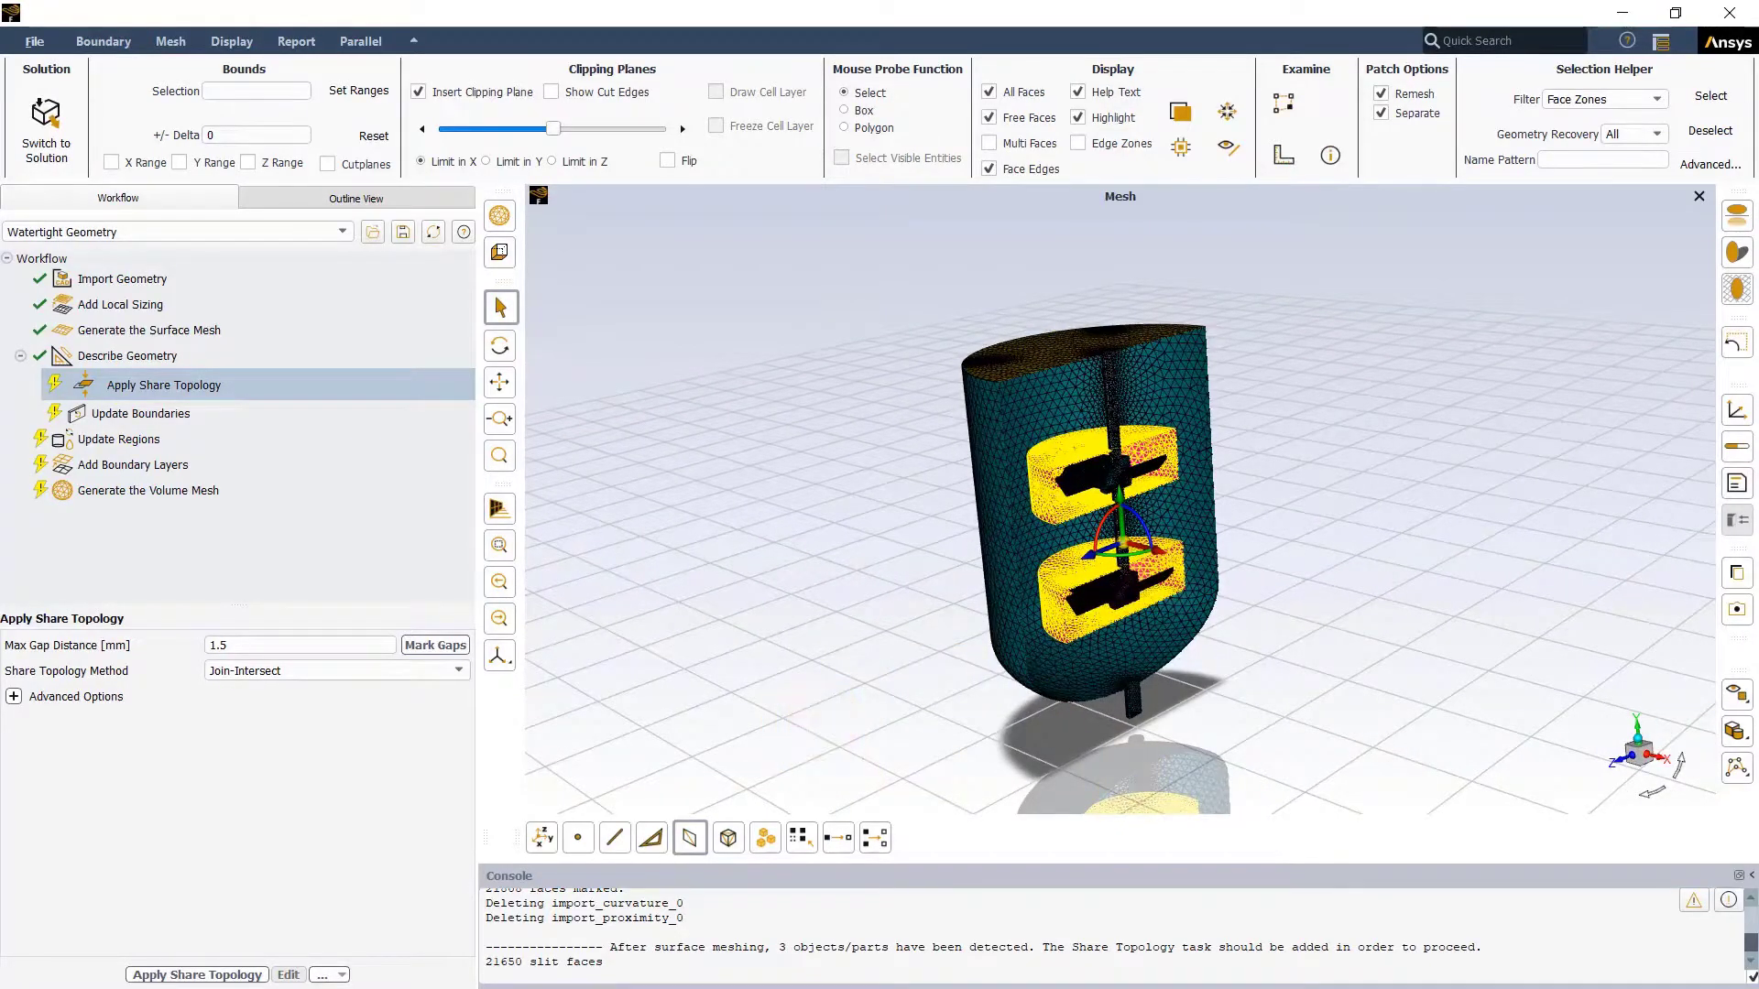
left_click(1640, 736)
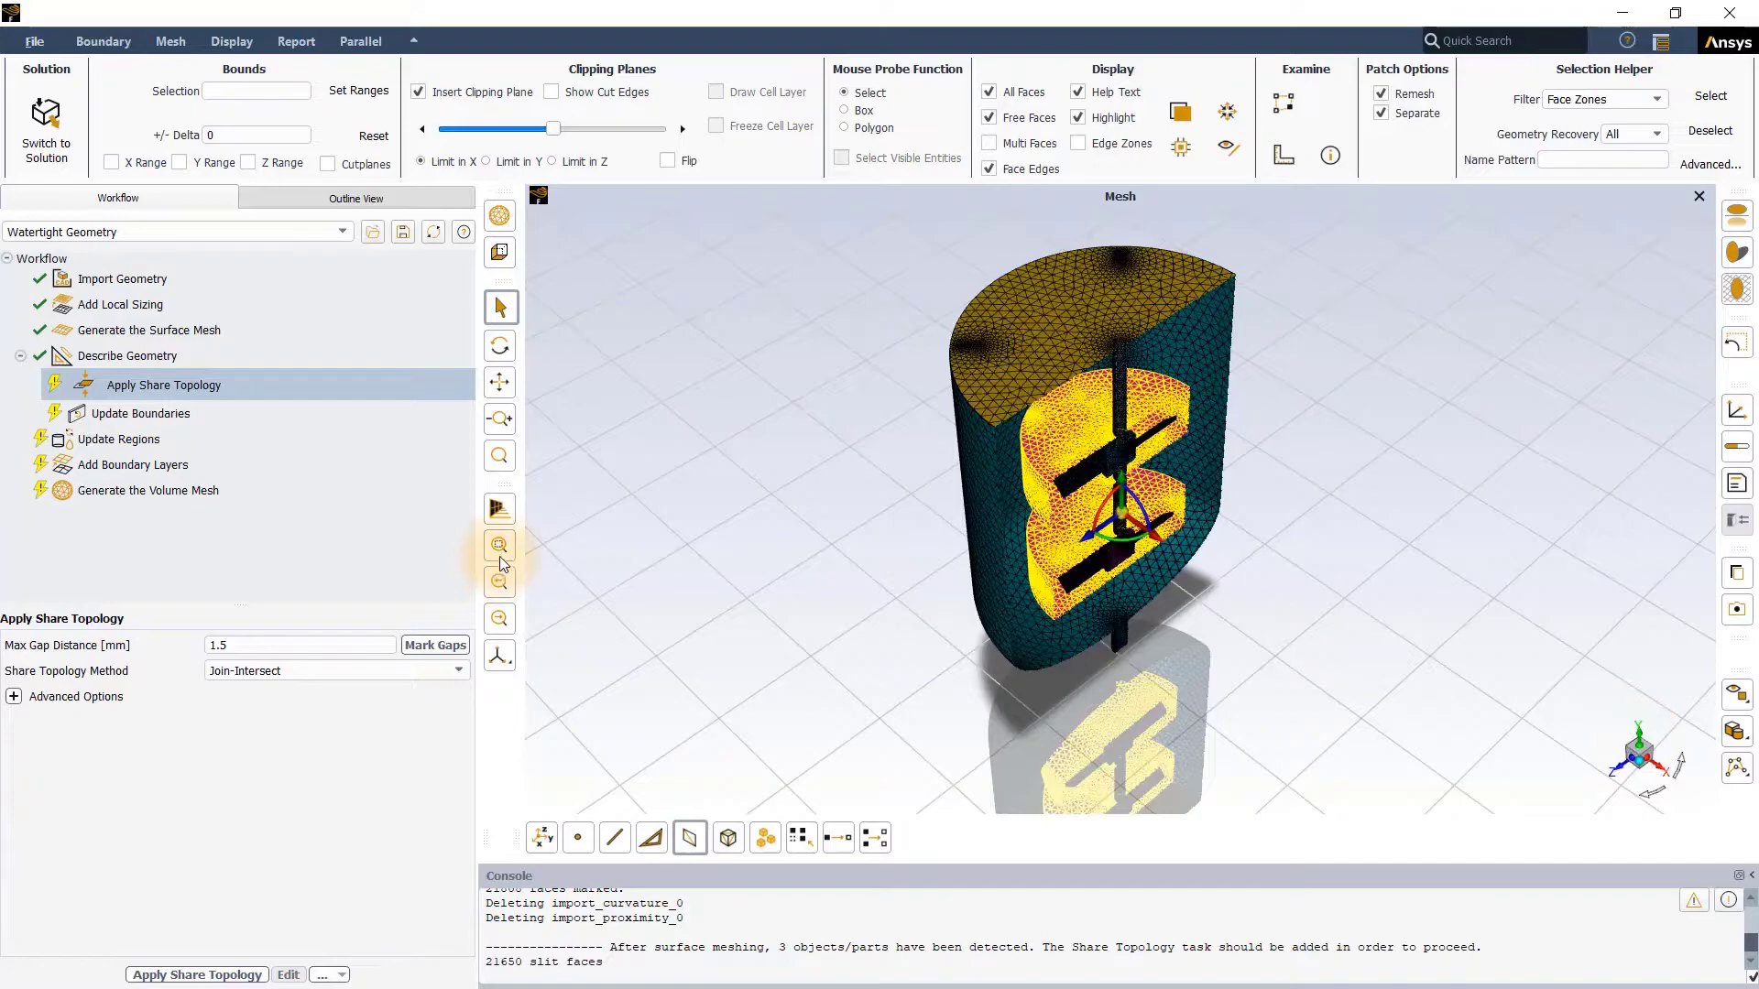
left_click(235, 976)
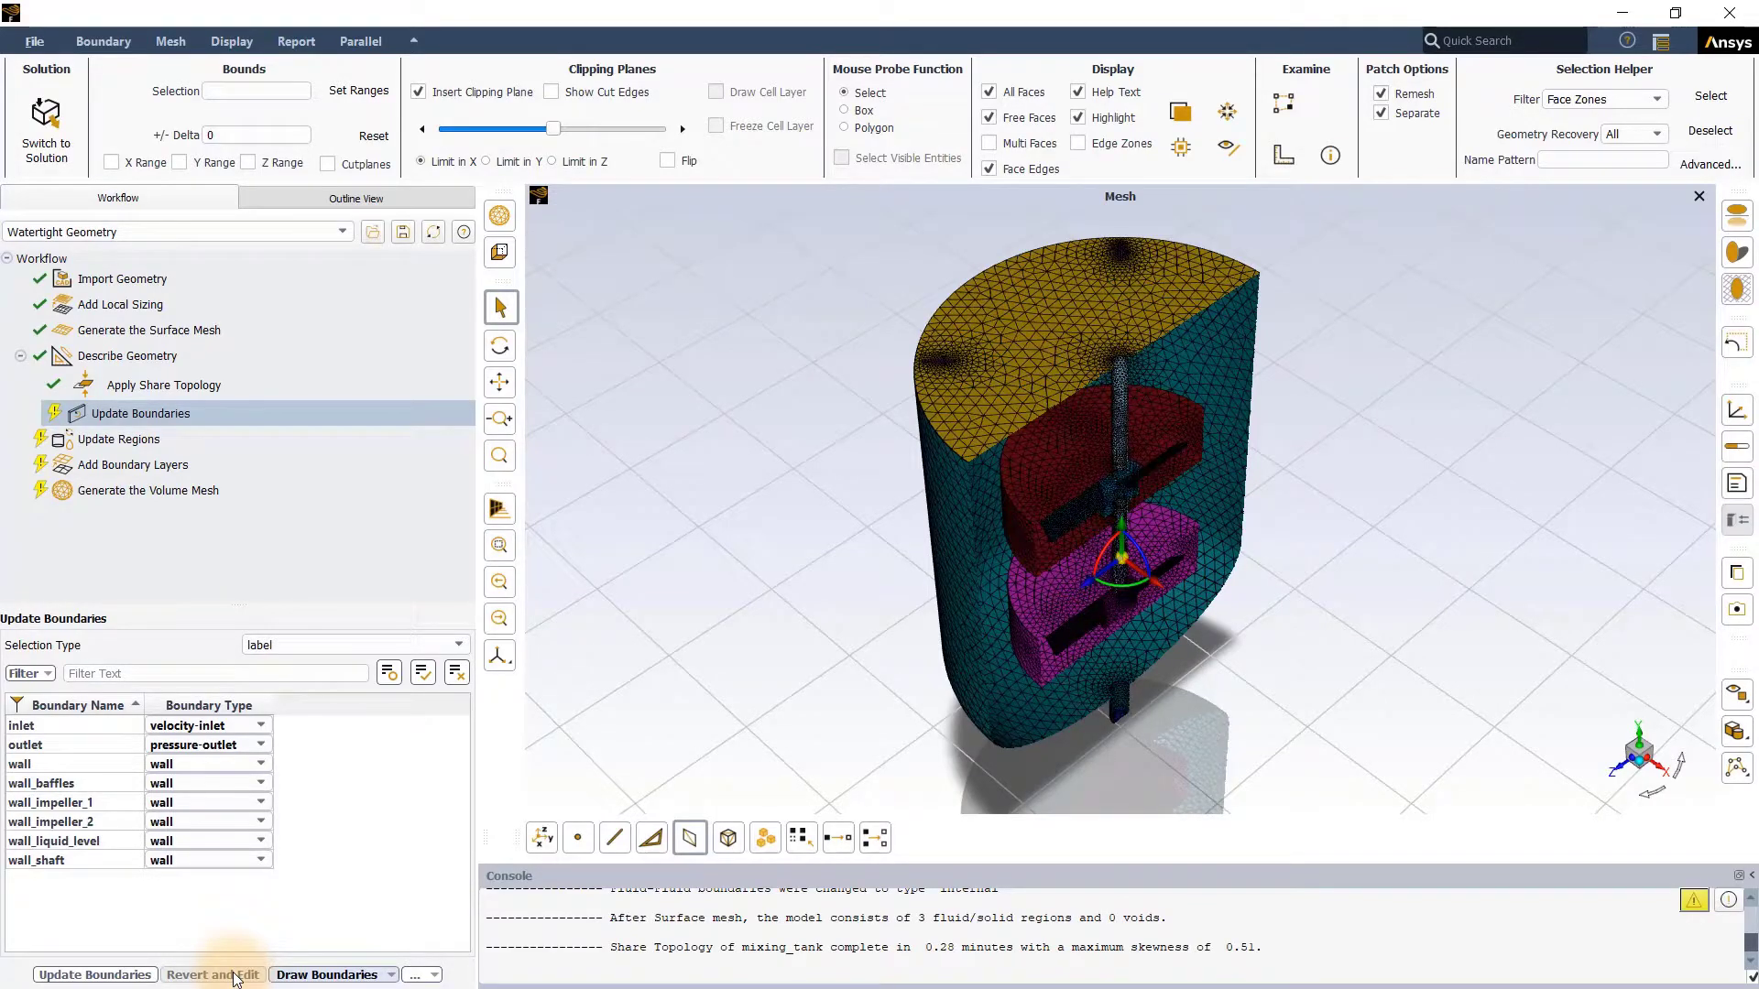
Change the wall_liquid_level boundary type to symmetry.
left_click(267, 841)
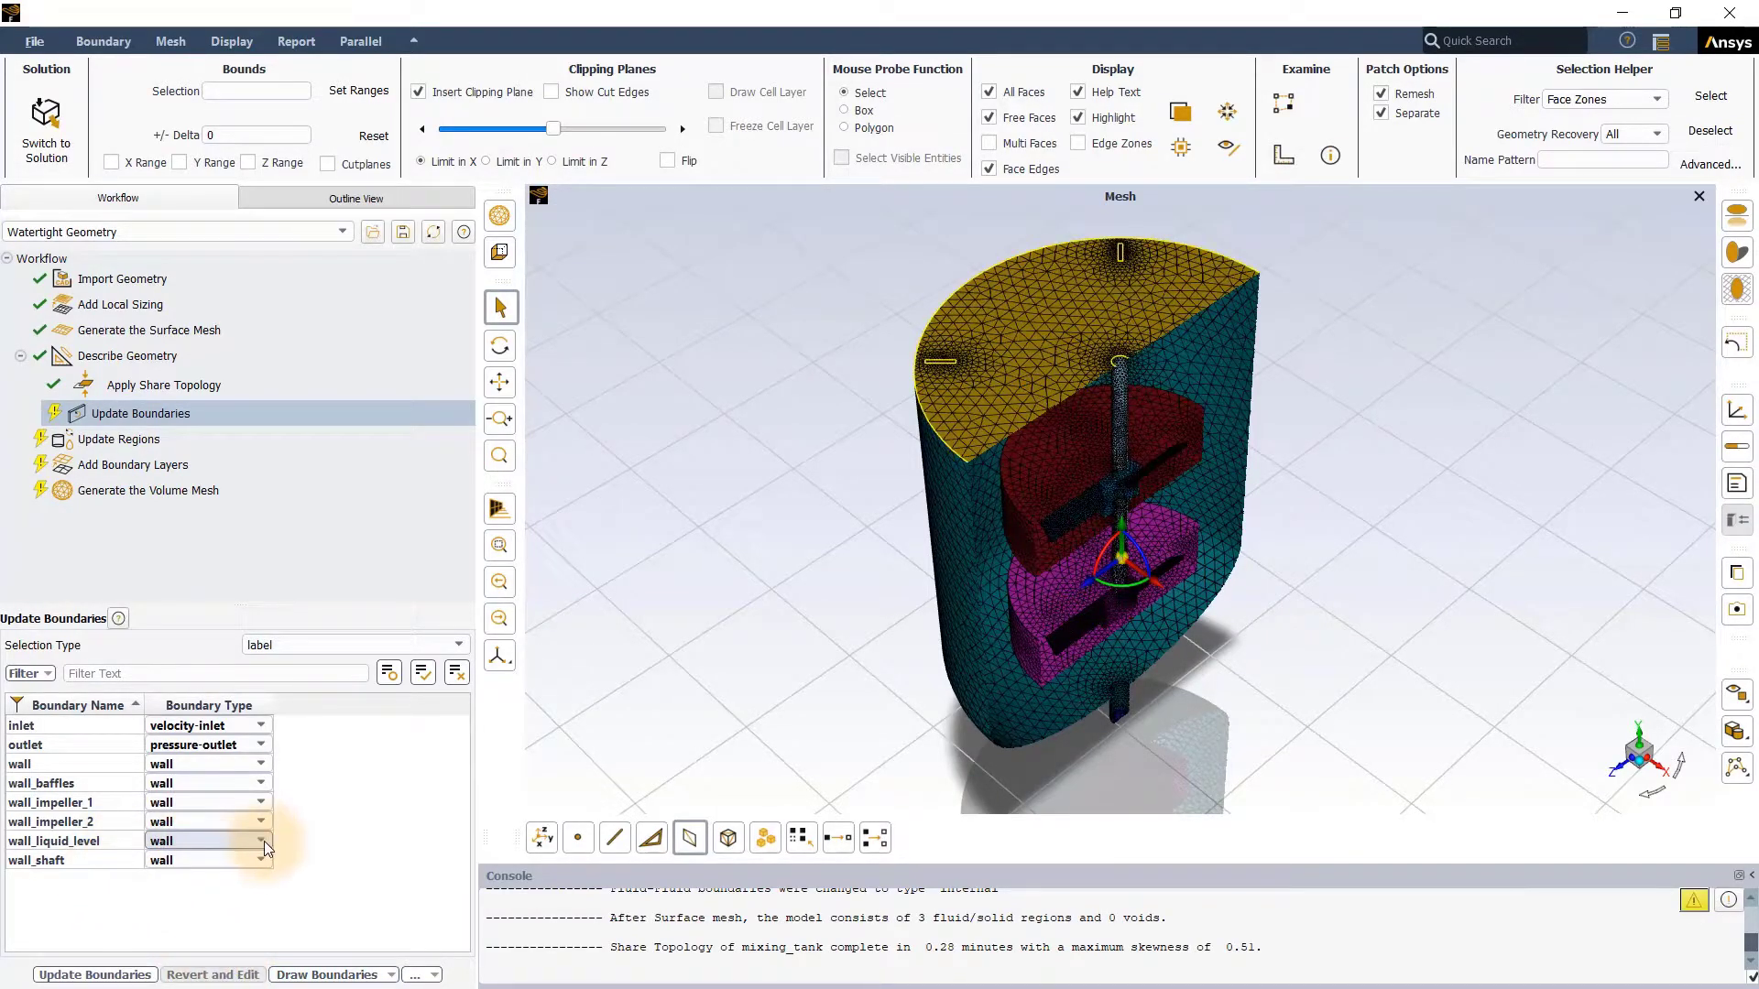
left_click(262, 841)
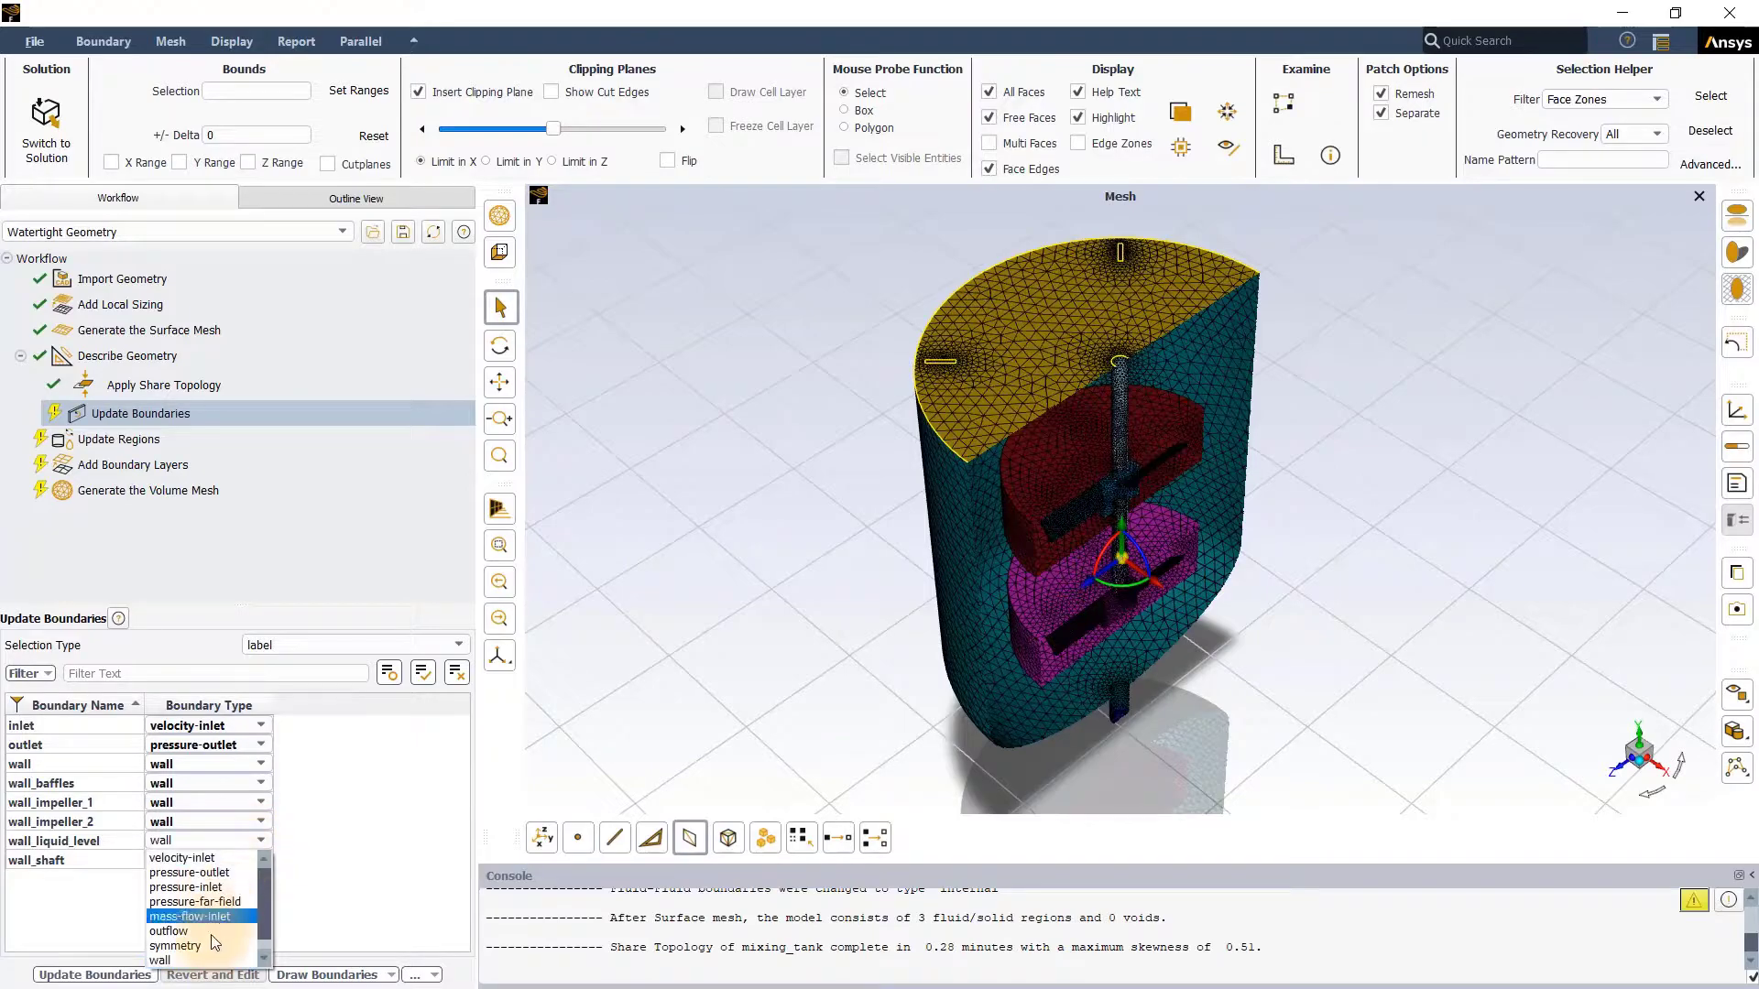
left_click(207, 944)
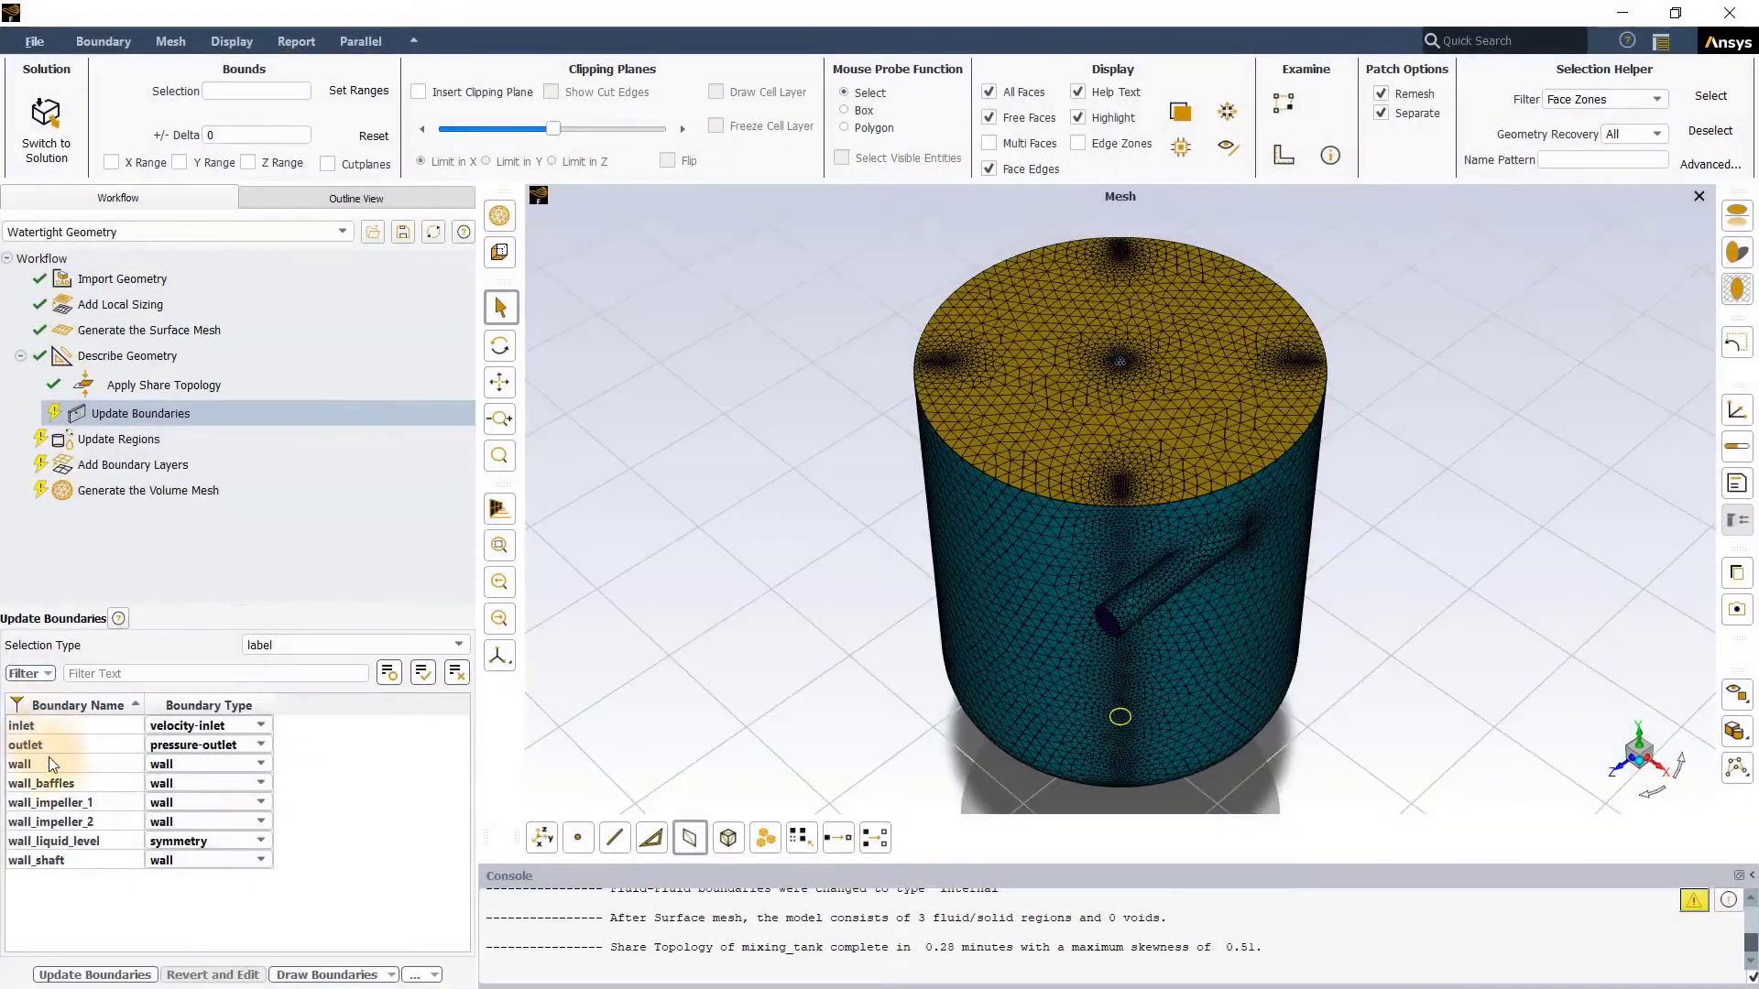
Preview the outer wall, baffle, impeller and shaft wall boundaries in the view.
left_click(46, 765)
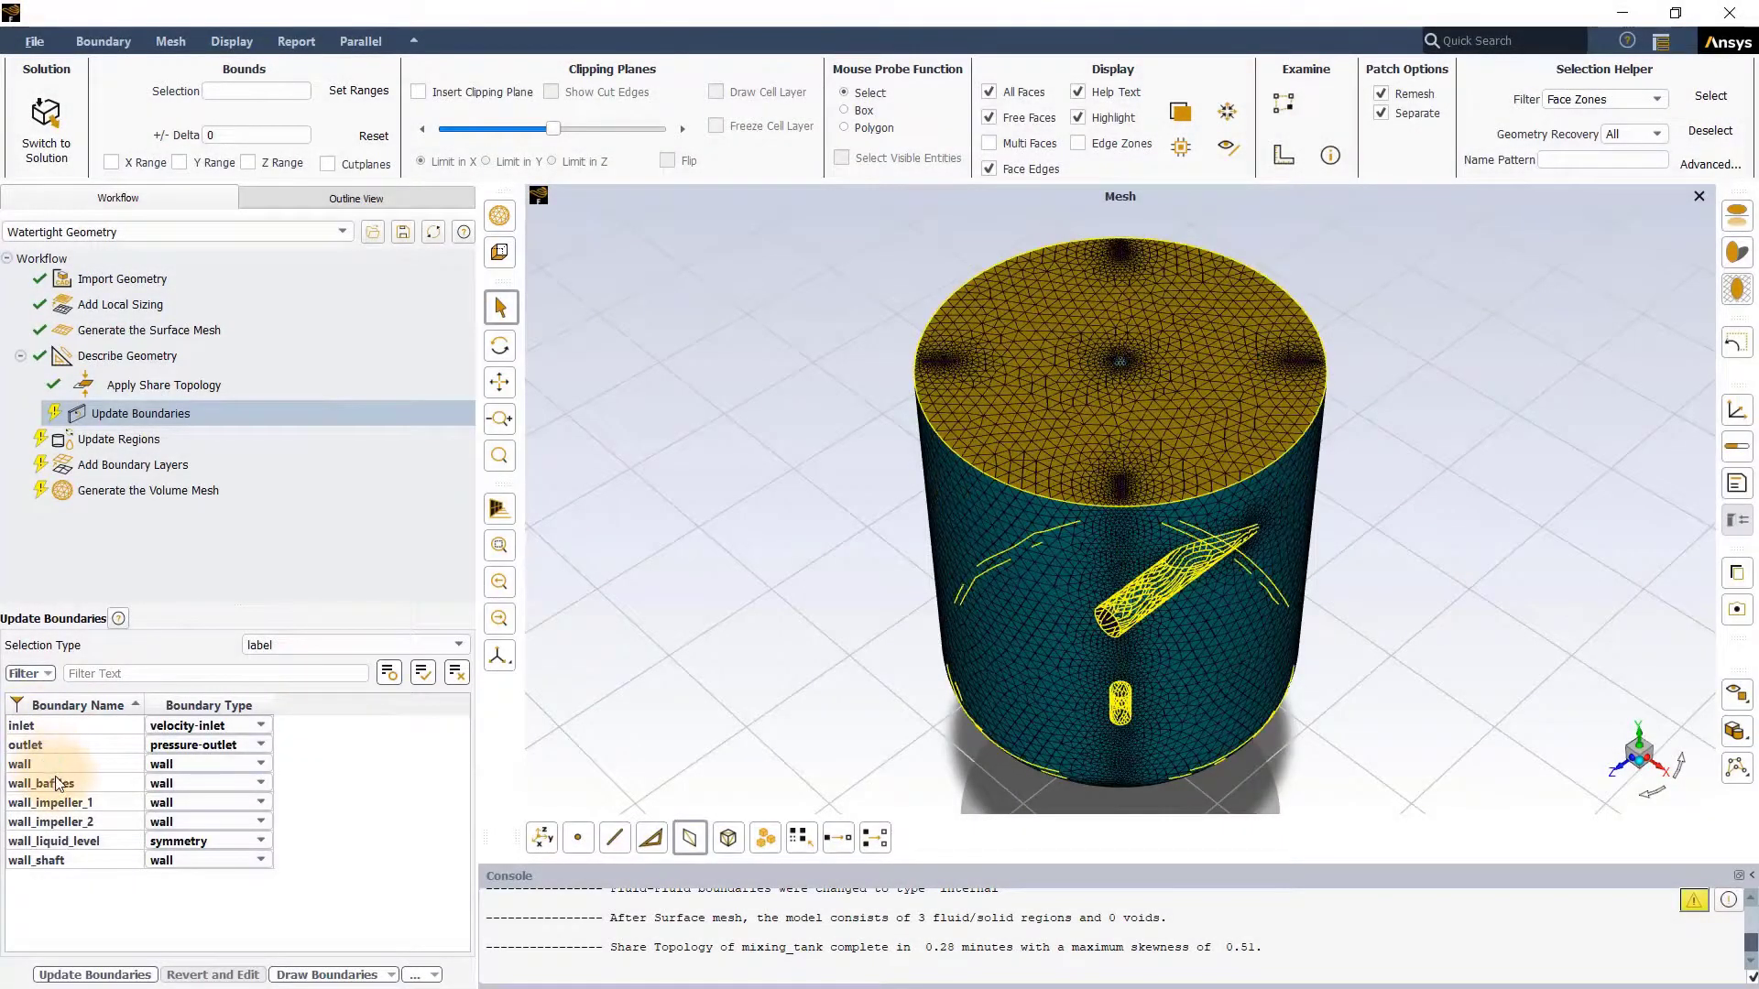
left_click(56, 786)
left_click(73, 822)
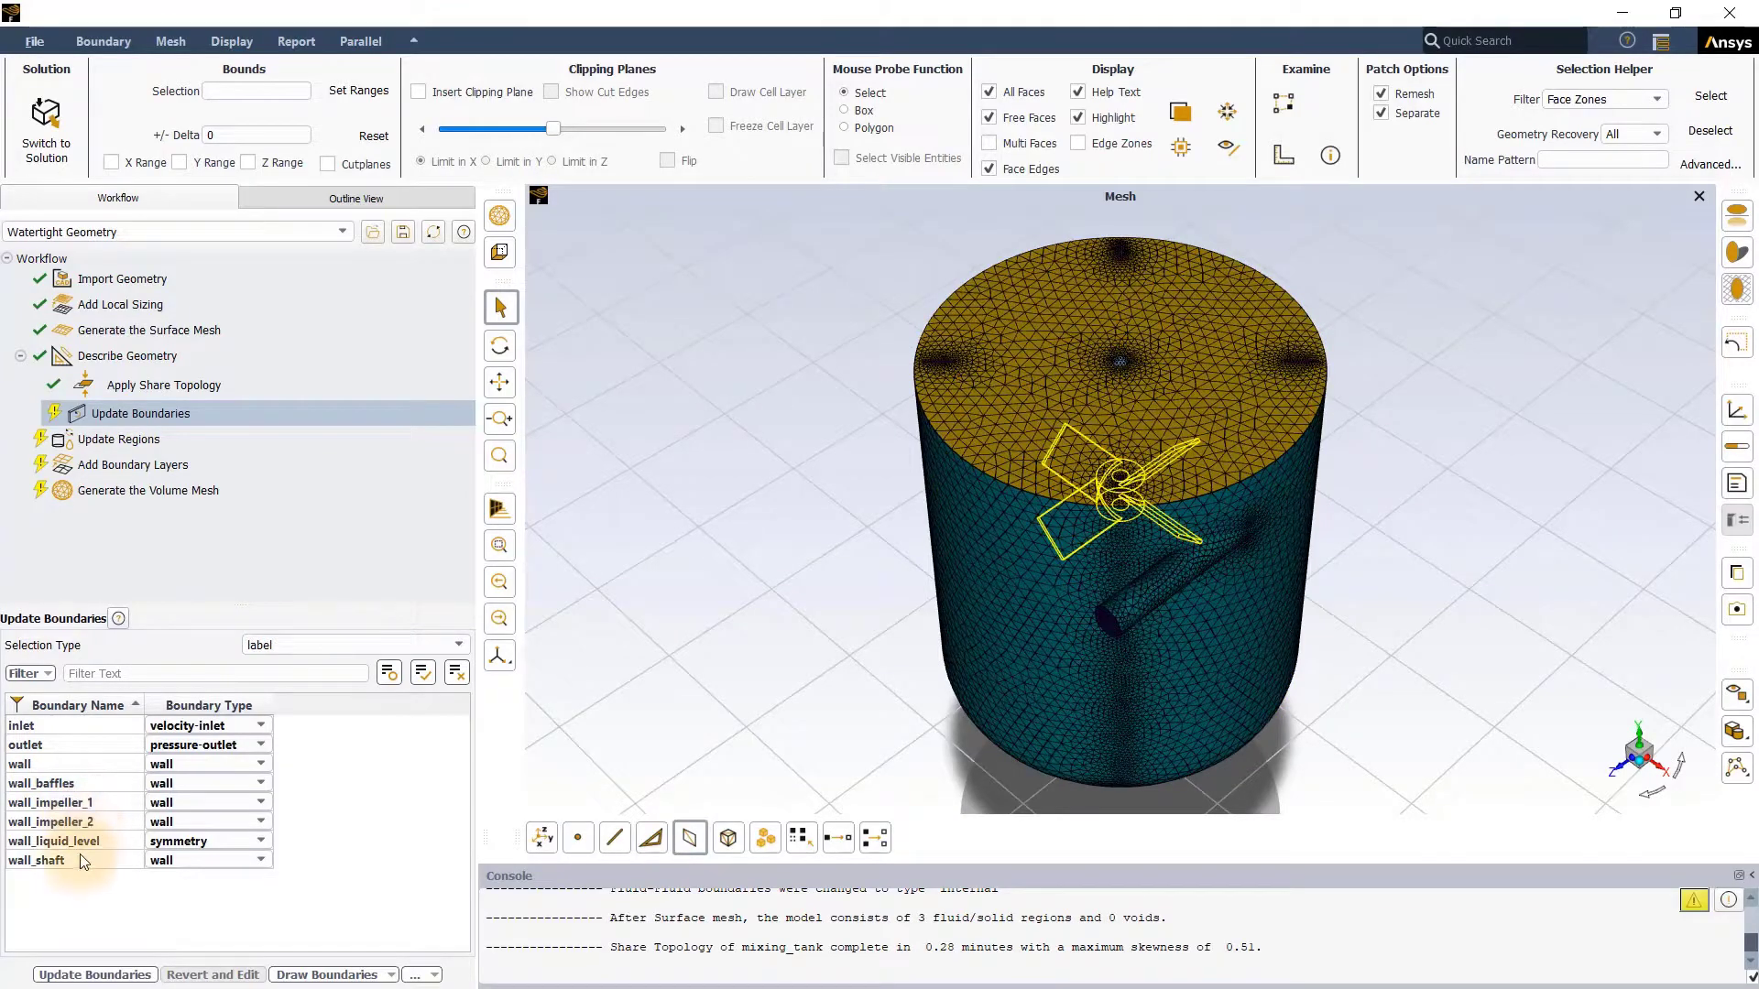
left_click(79, 860)
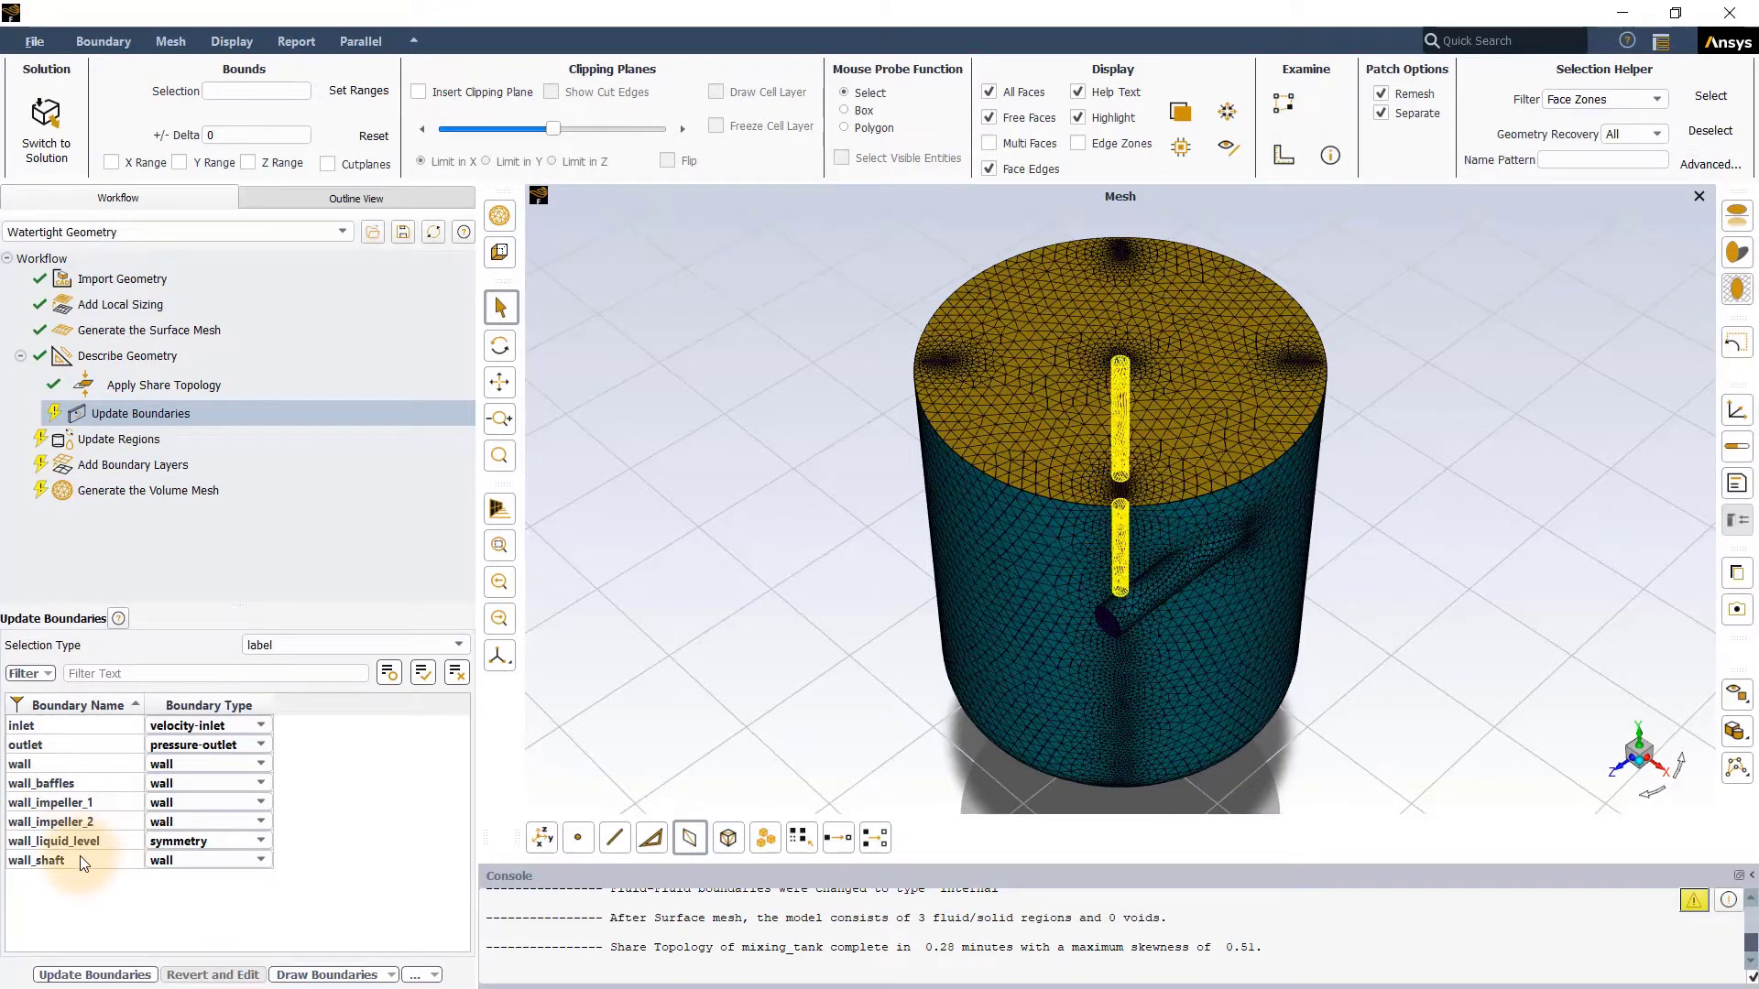
Apply the boundary types, preview the fluid-mrf_1, fluid-mrf_2 and fluid-tank regions, and update regions.
left_click(97, 975)
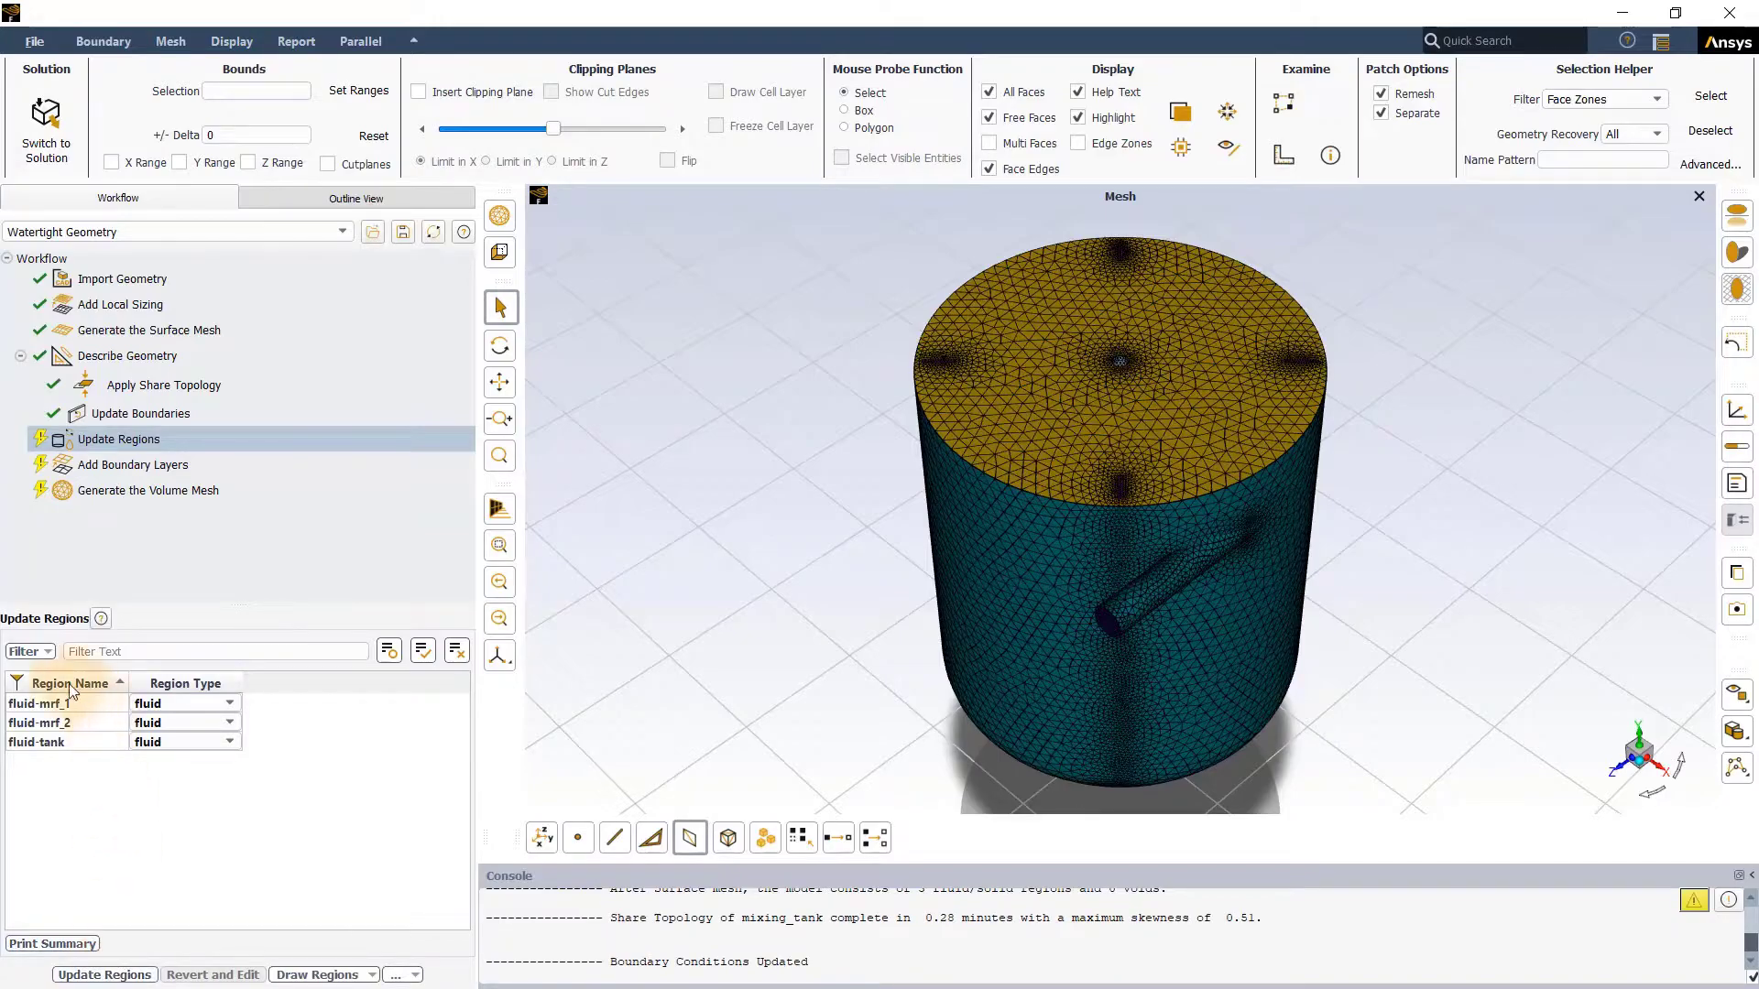
left_click(60, 703)
left_click(72, 720)
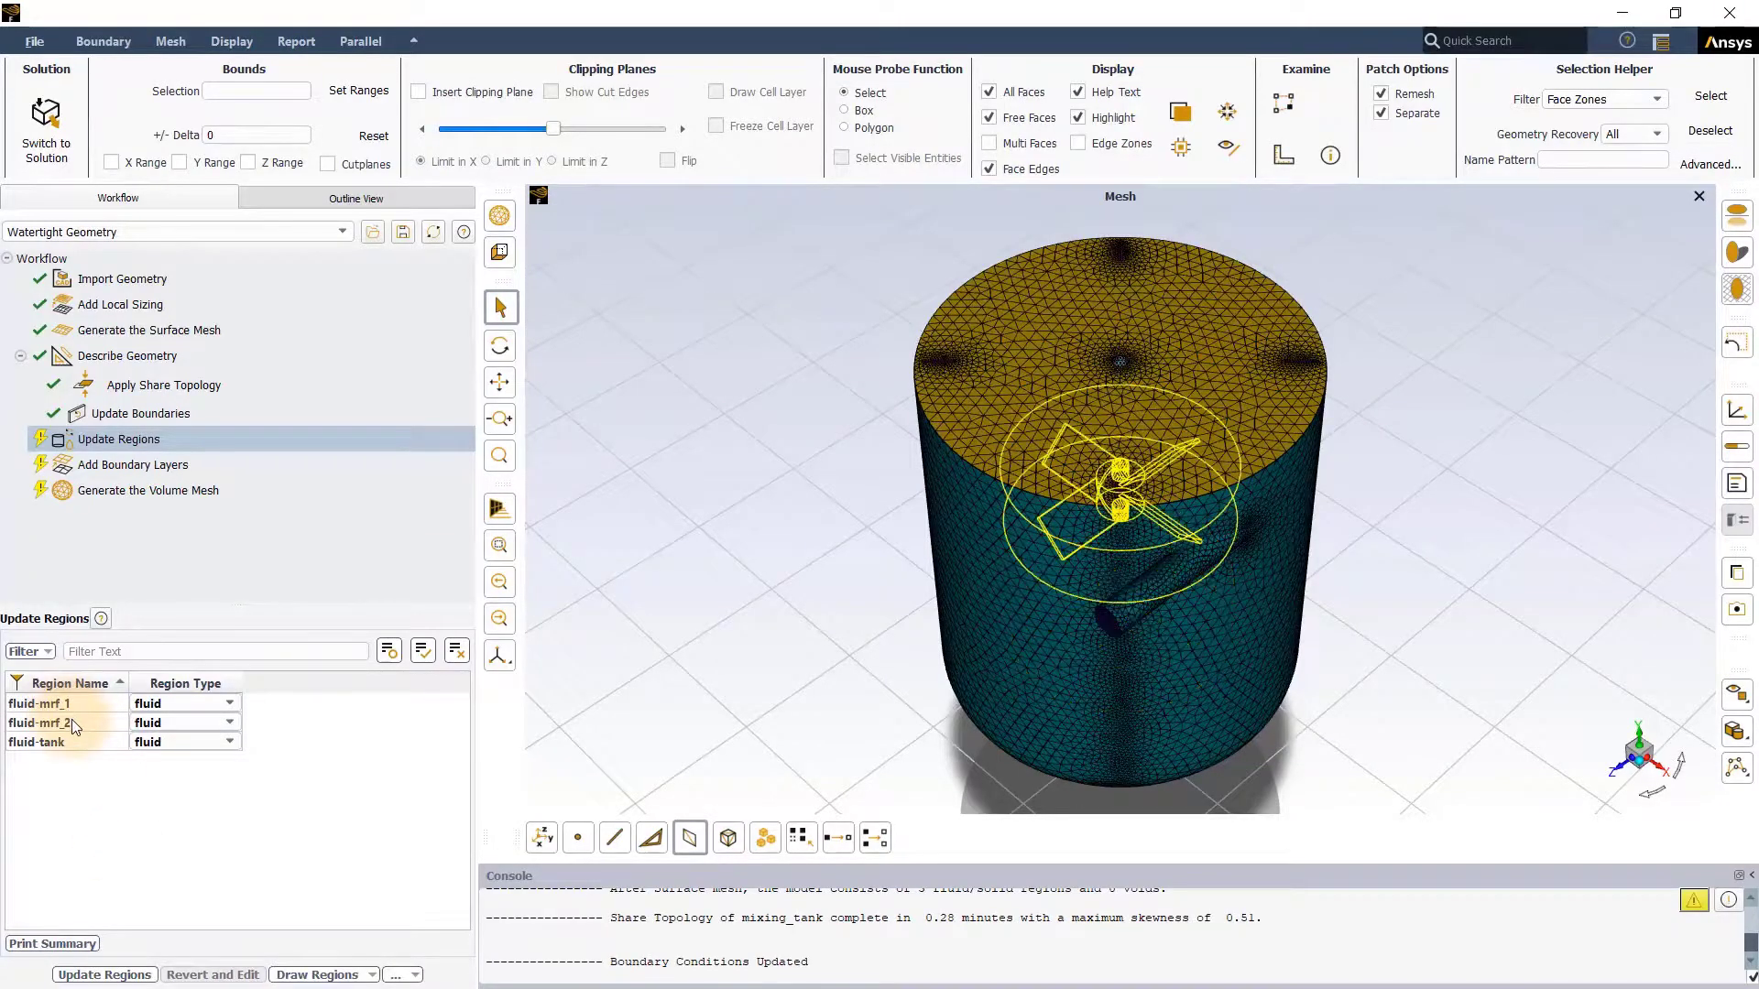
left_click(73, 742)
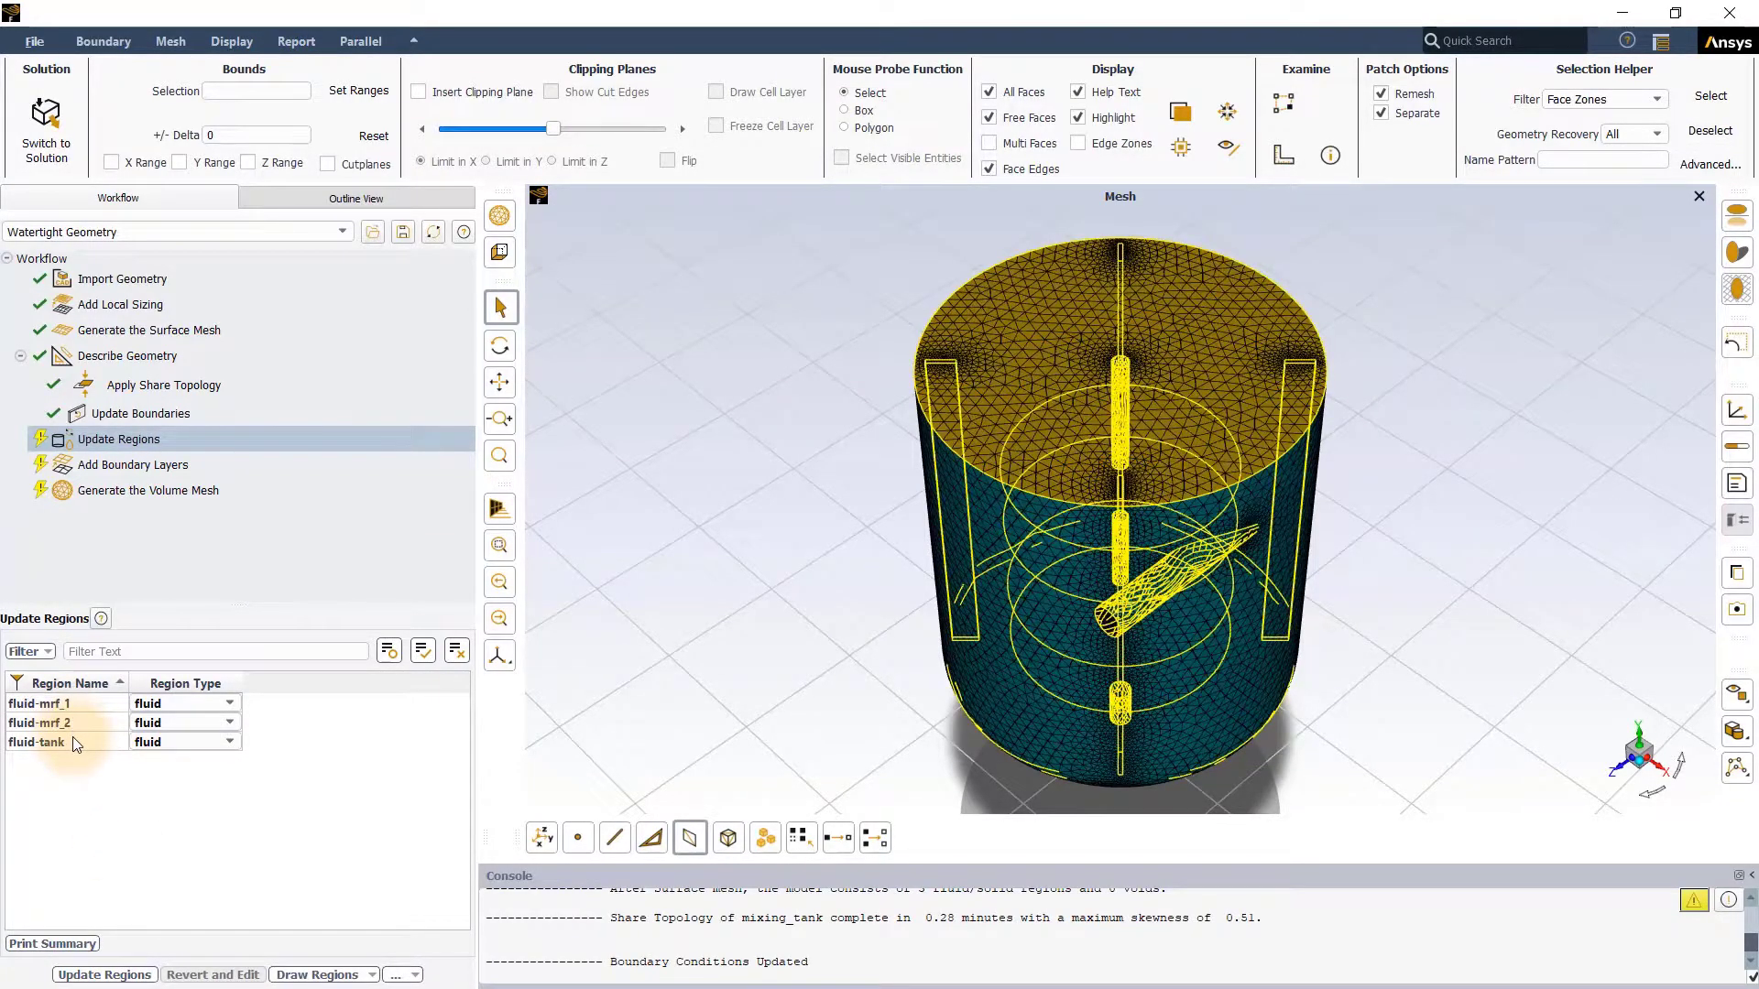
left_click(116, 829)
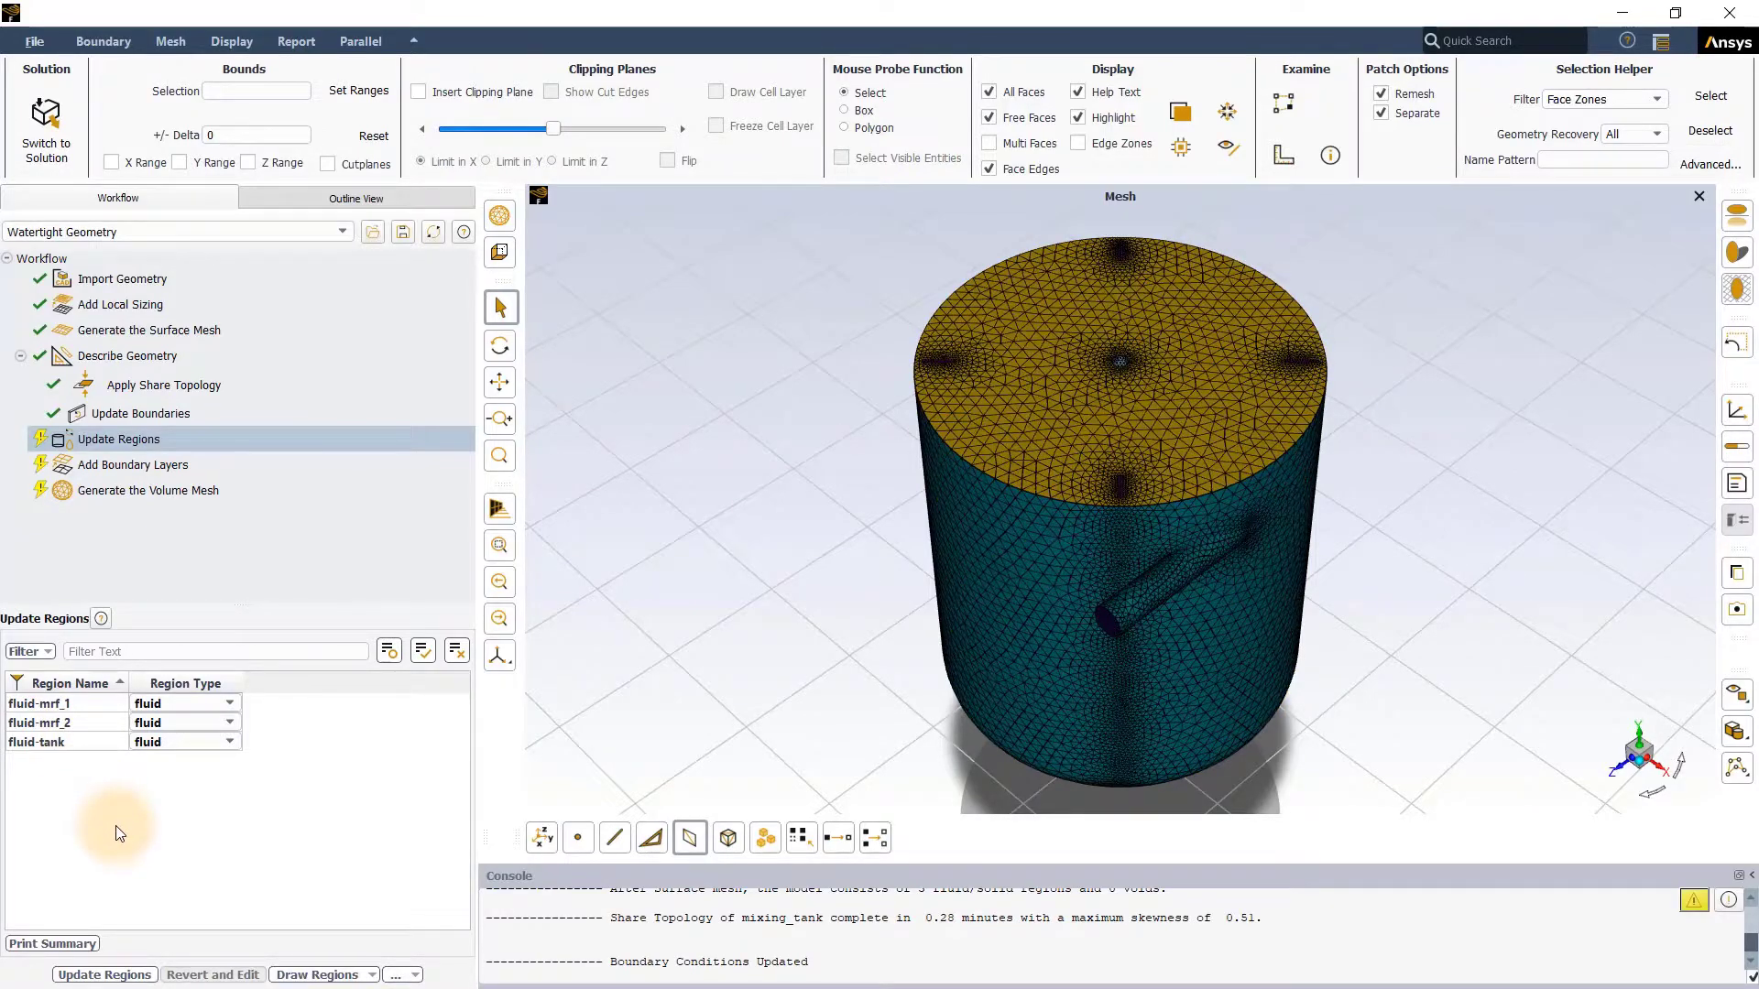
left_click(130, 975)
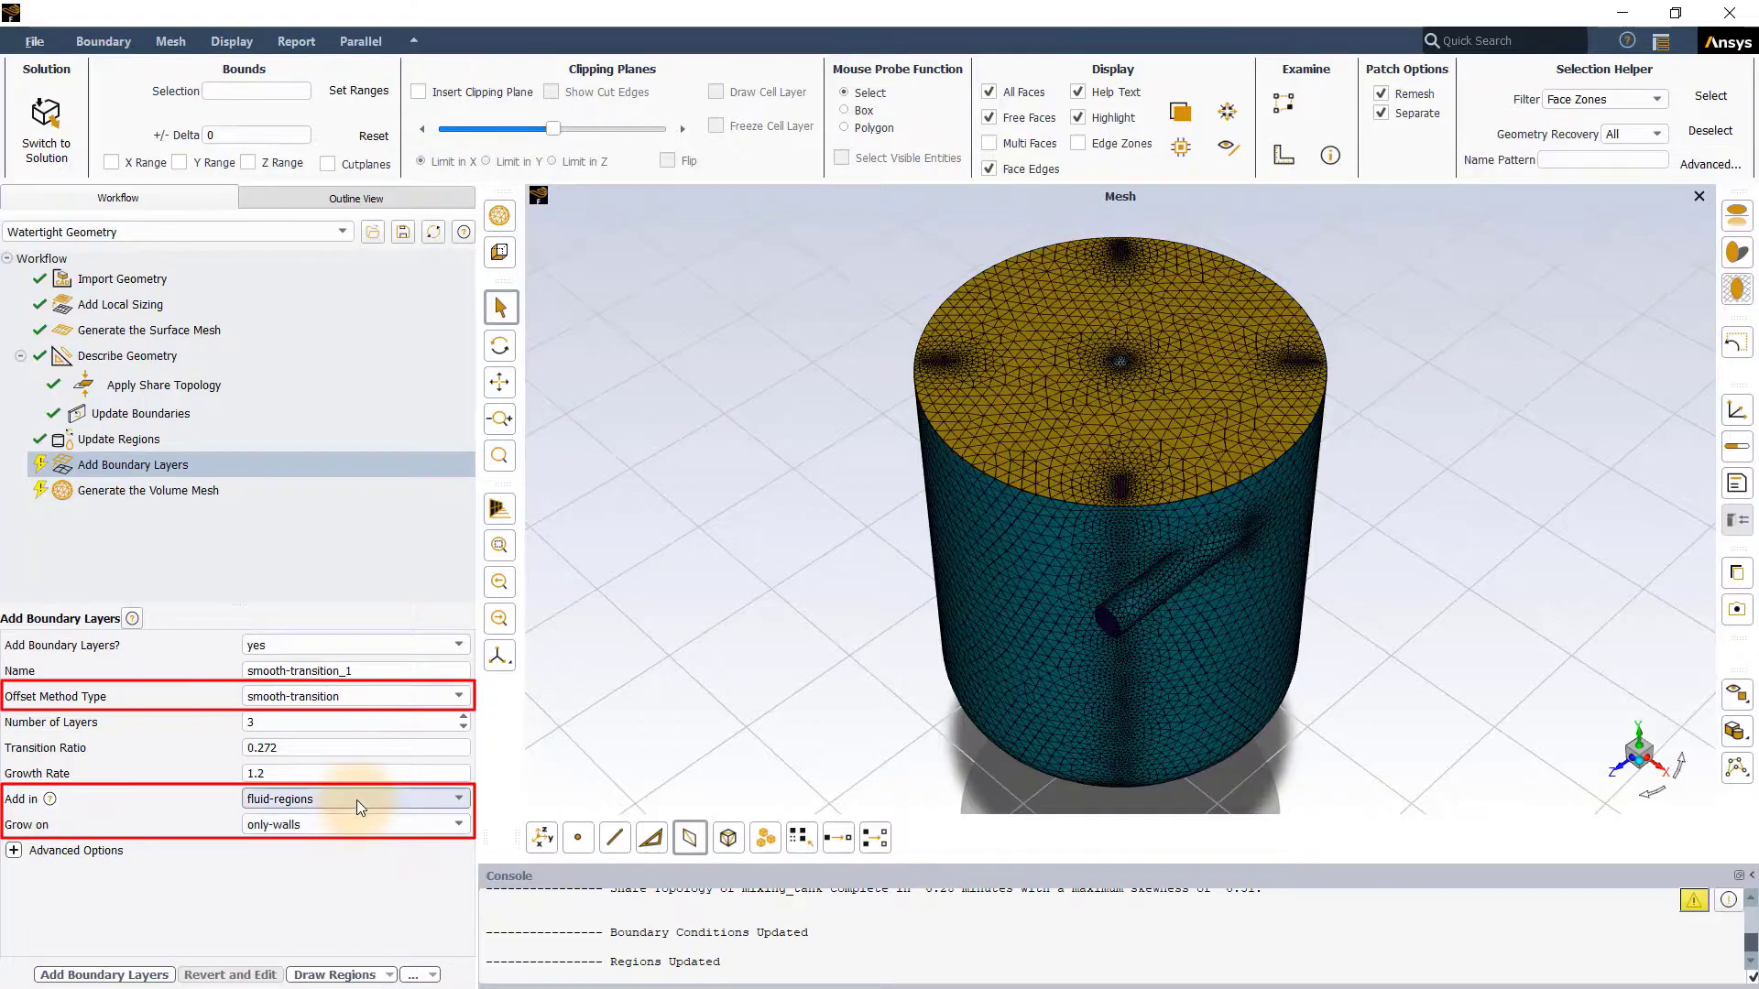
Add 3 smooth-transition boundary layers on only the walls of the fluid regions.
left_click(133, 975)
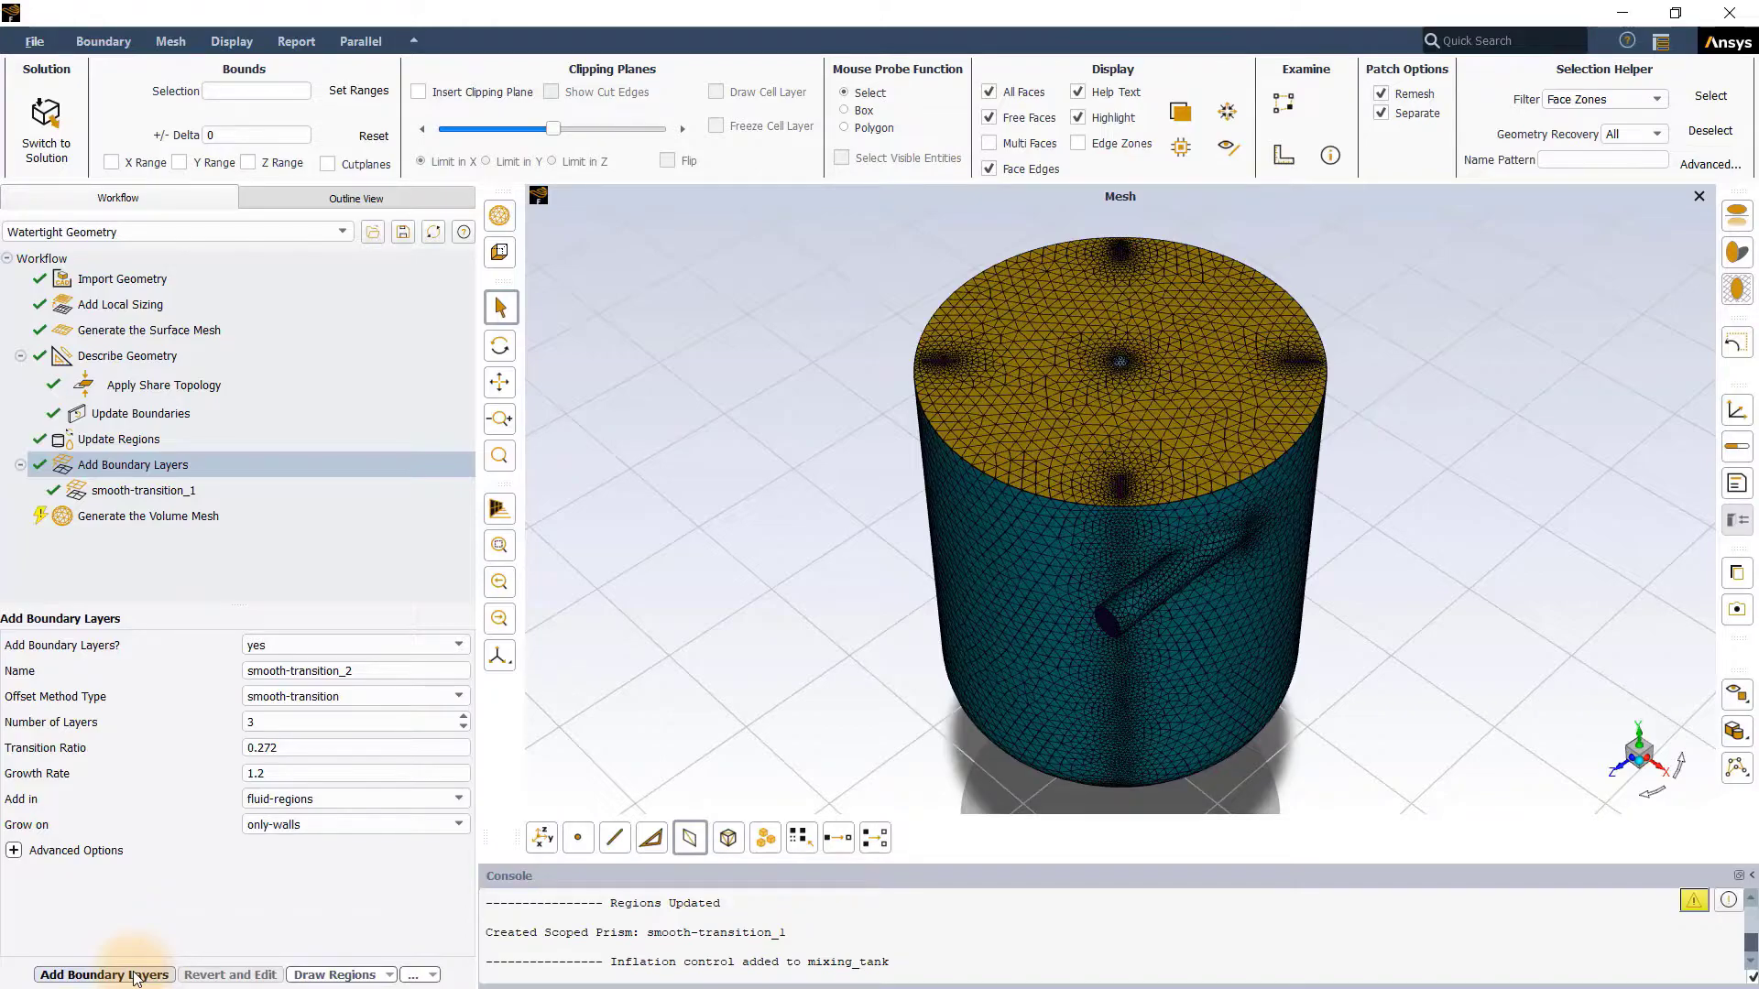
Choose poly-hexcore fill with region-based sizing and 3 buffer layers for the volume mesh.
left_click(173, 516)
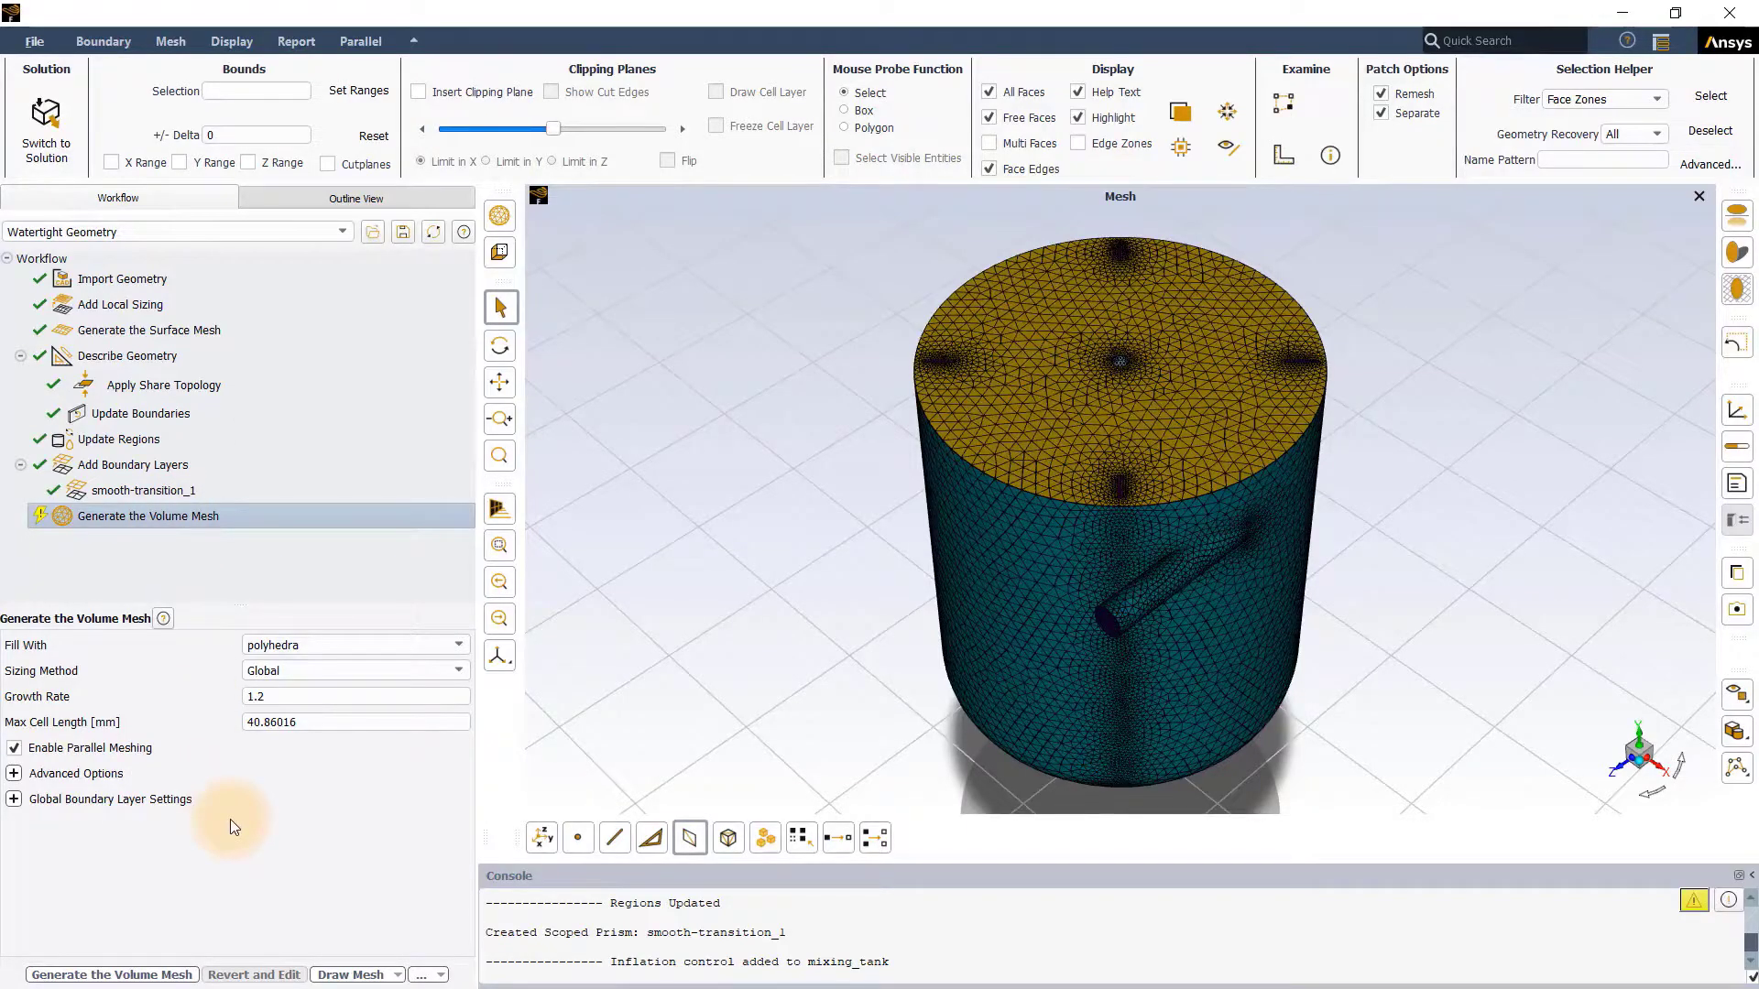
left_click(455, 645)
left_click(346, 692)
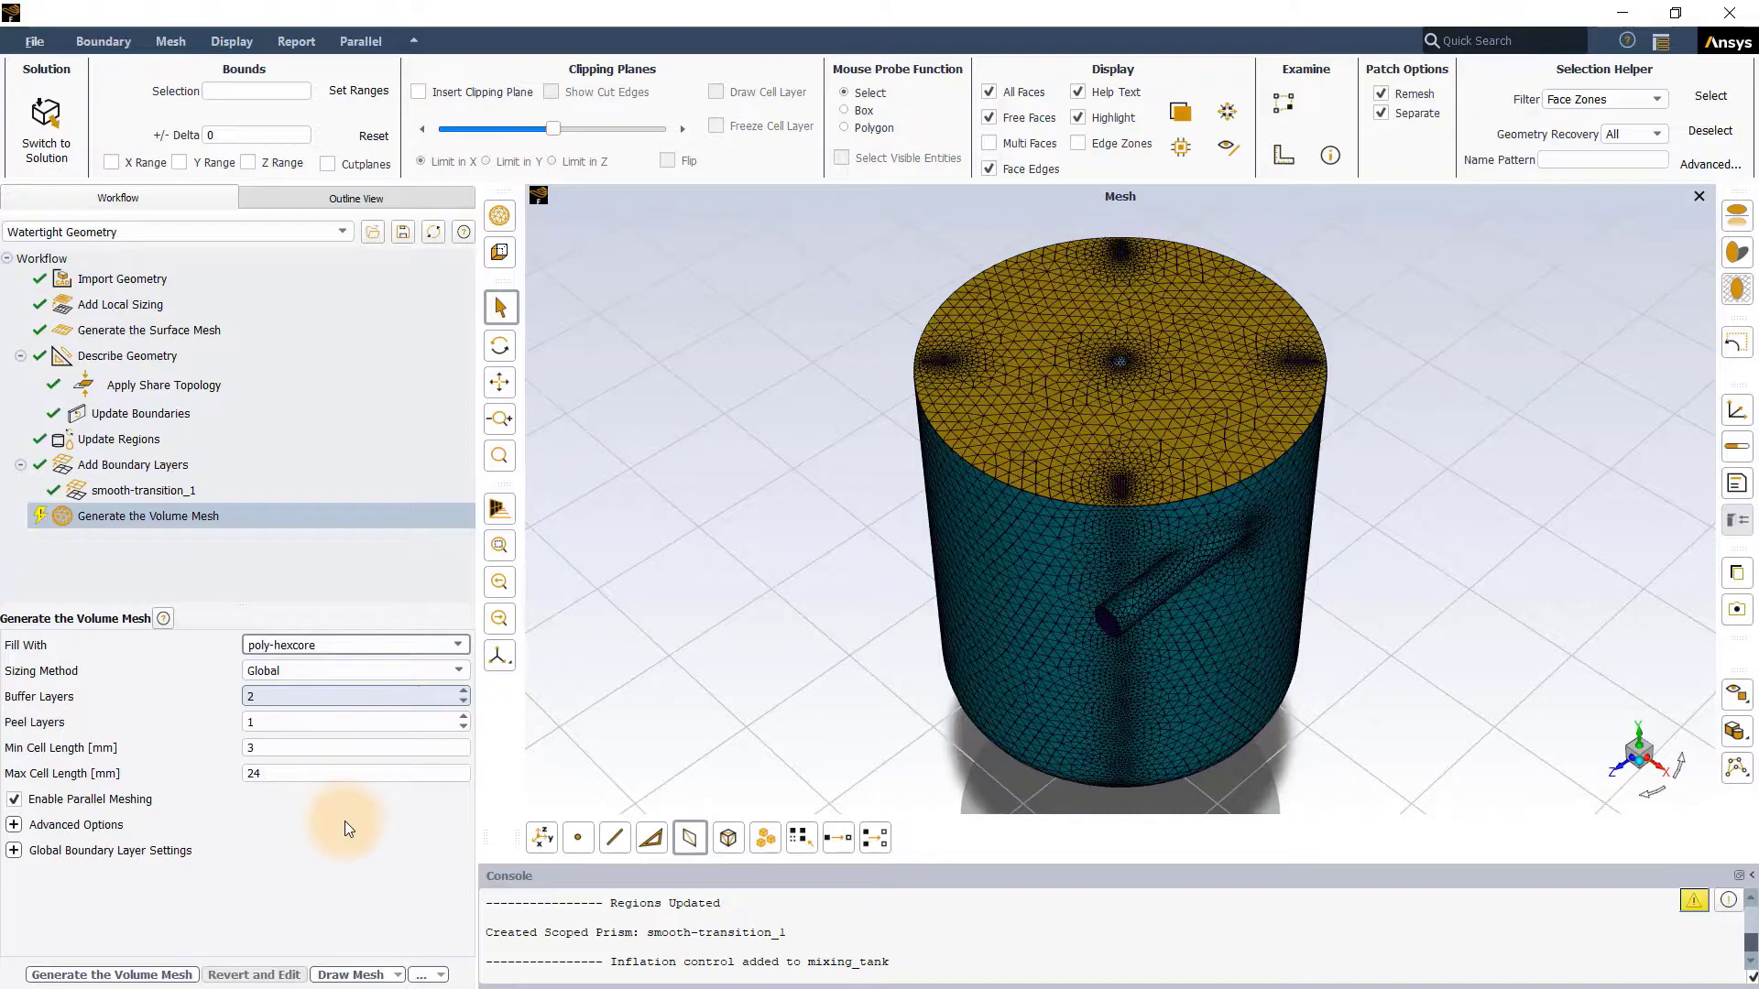
left_click(457, 670)
left_click(368, 703)
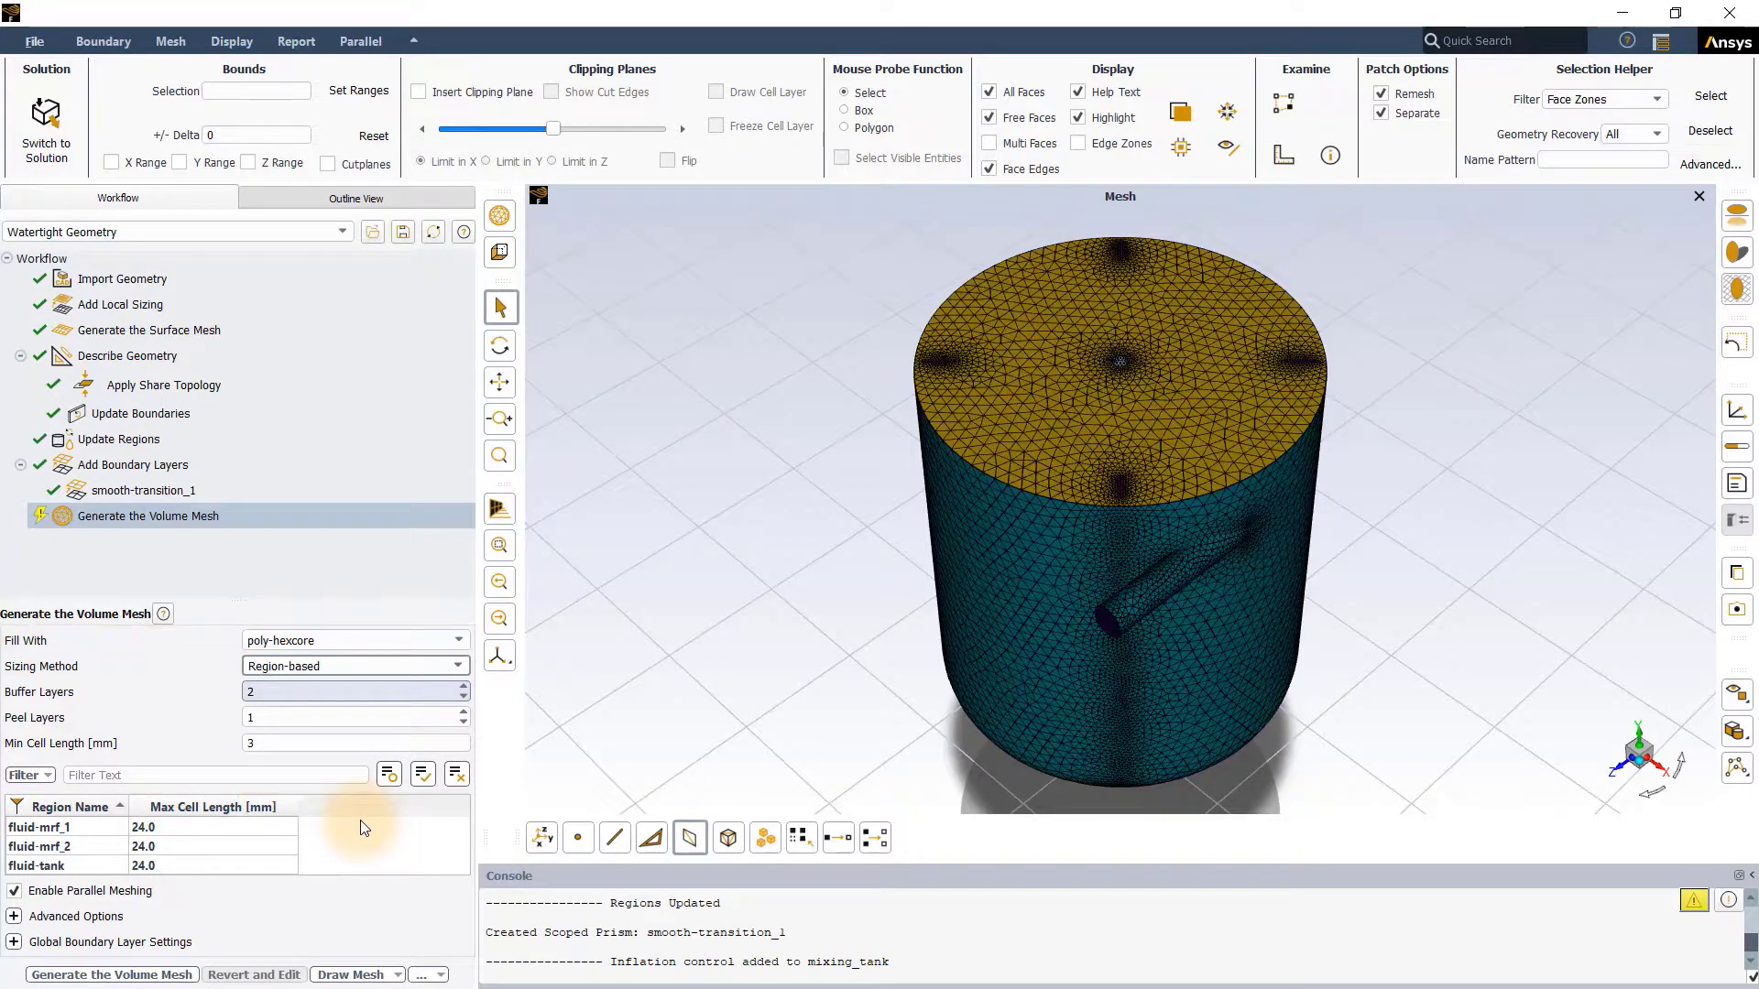
left_click(464, 685)
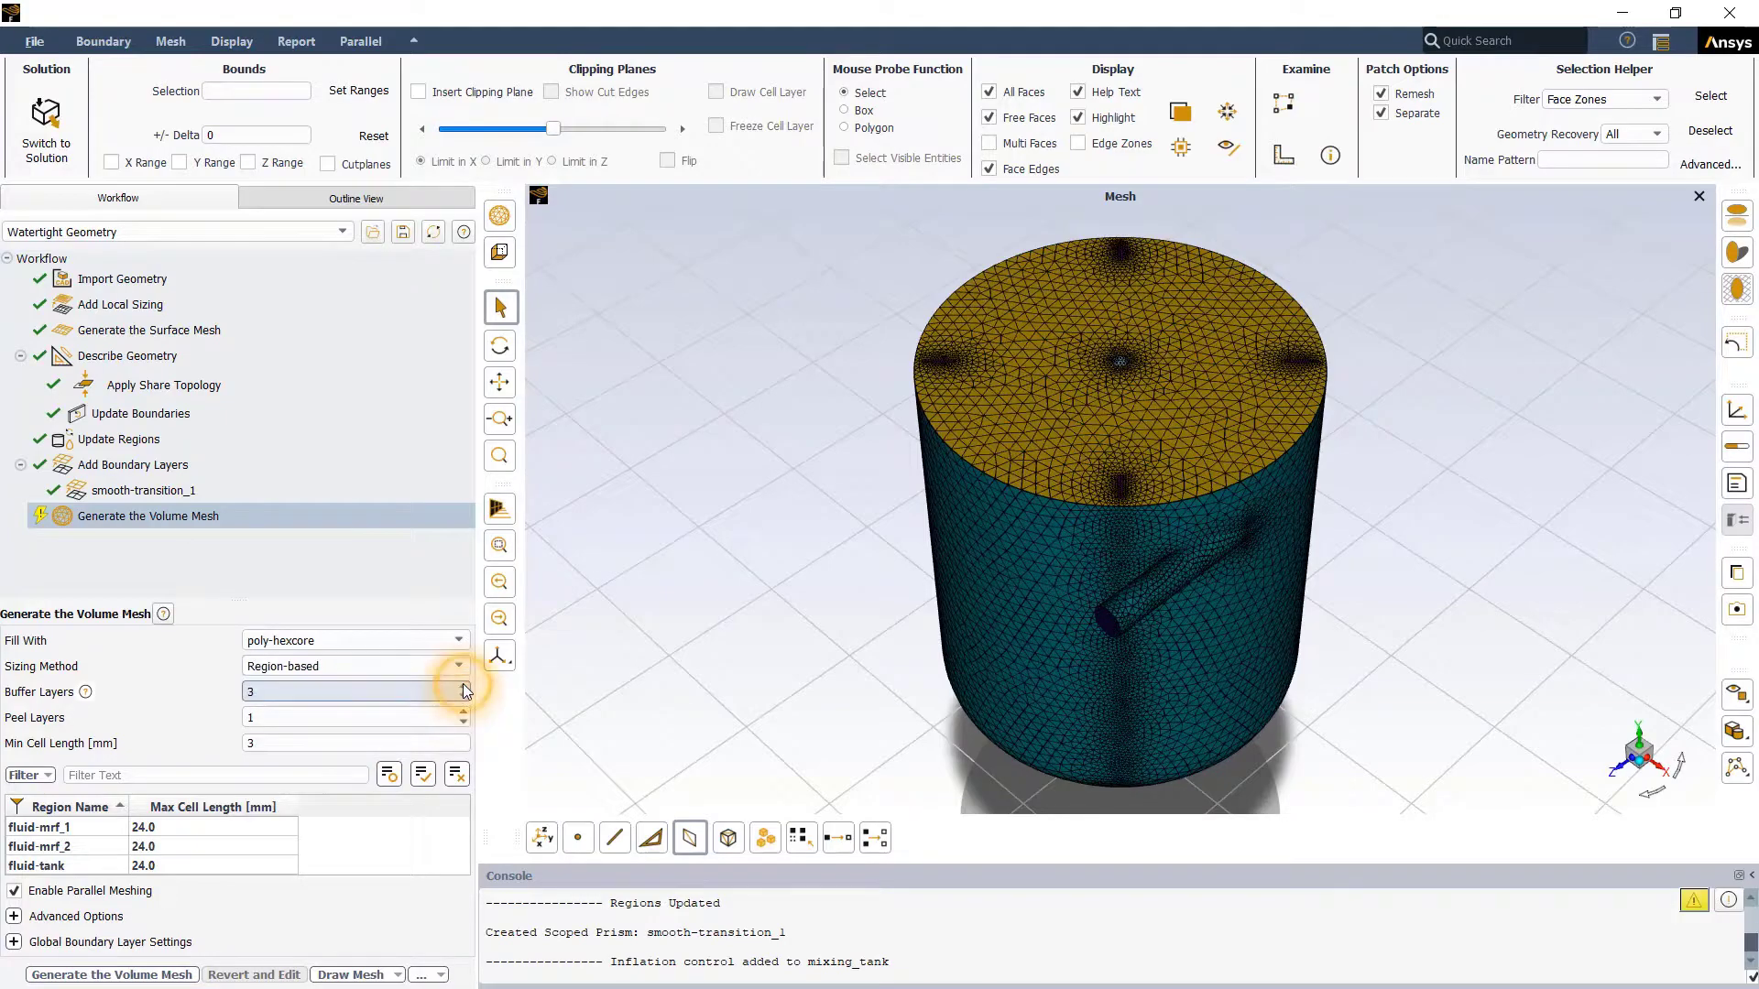
Set a 6 mm maximum cell length for fluid-mrf_1 and fluid-mrf_2.
double_click(163, 826)
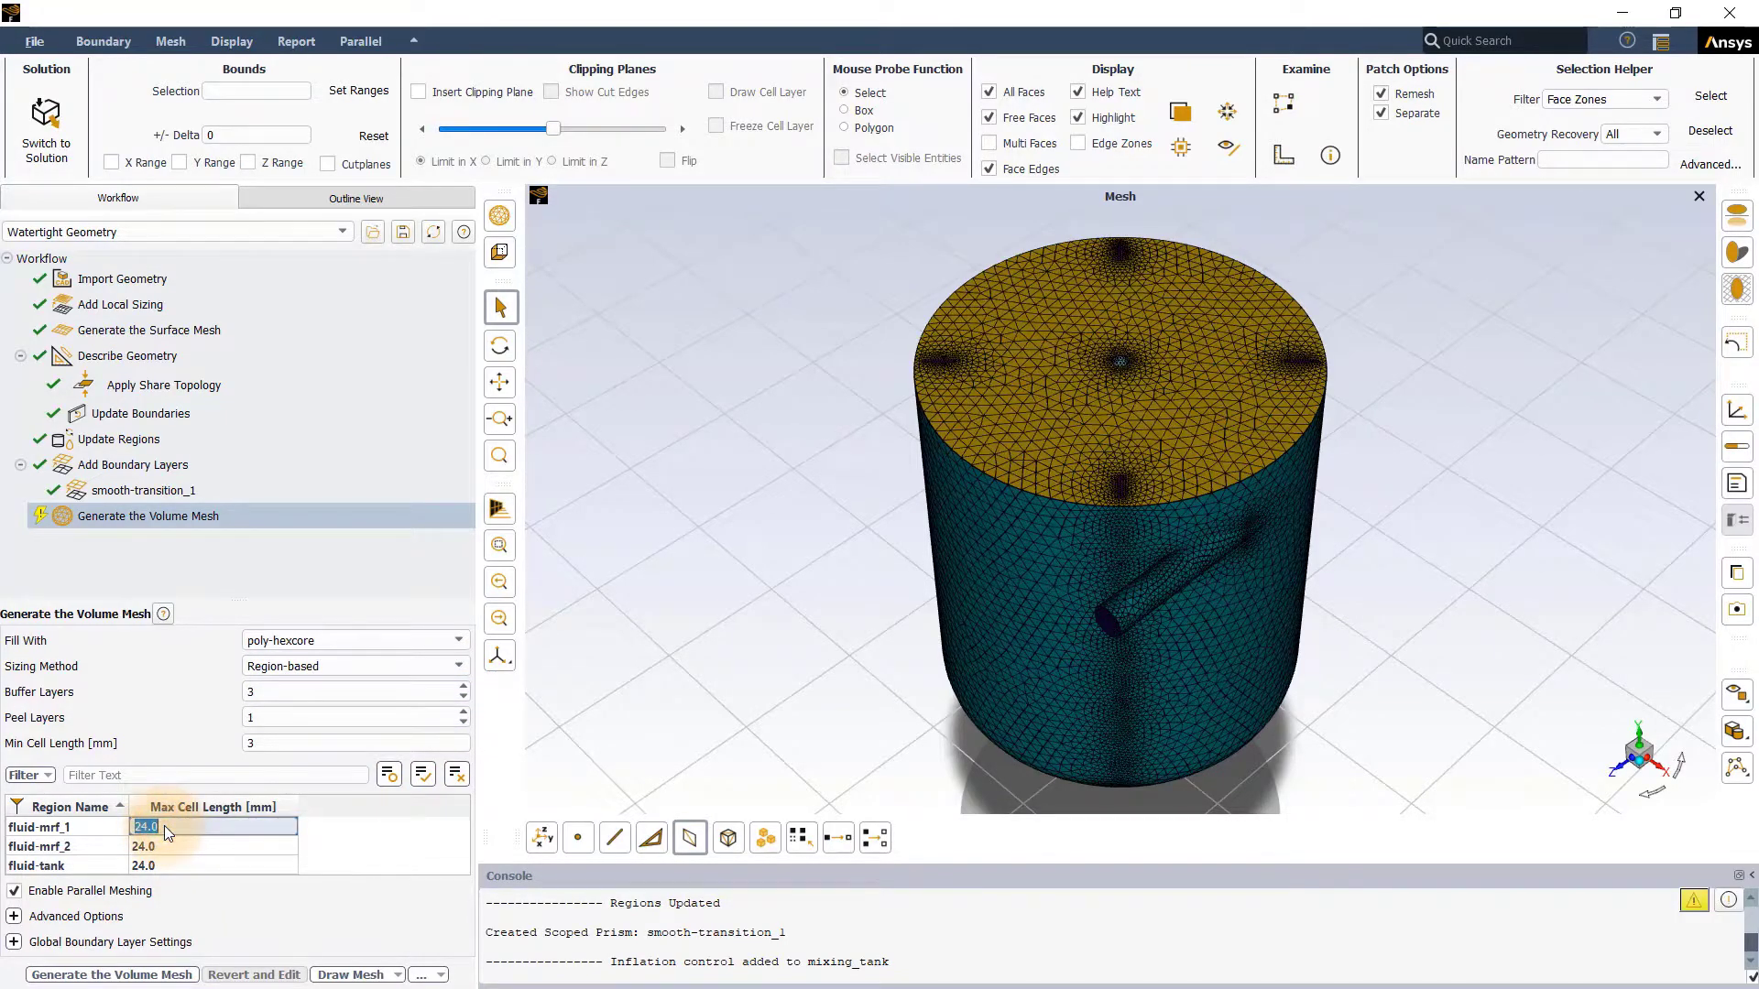
type("6")
left_click(167, 845)
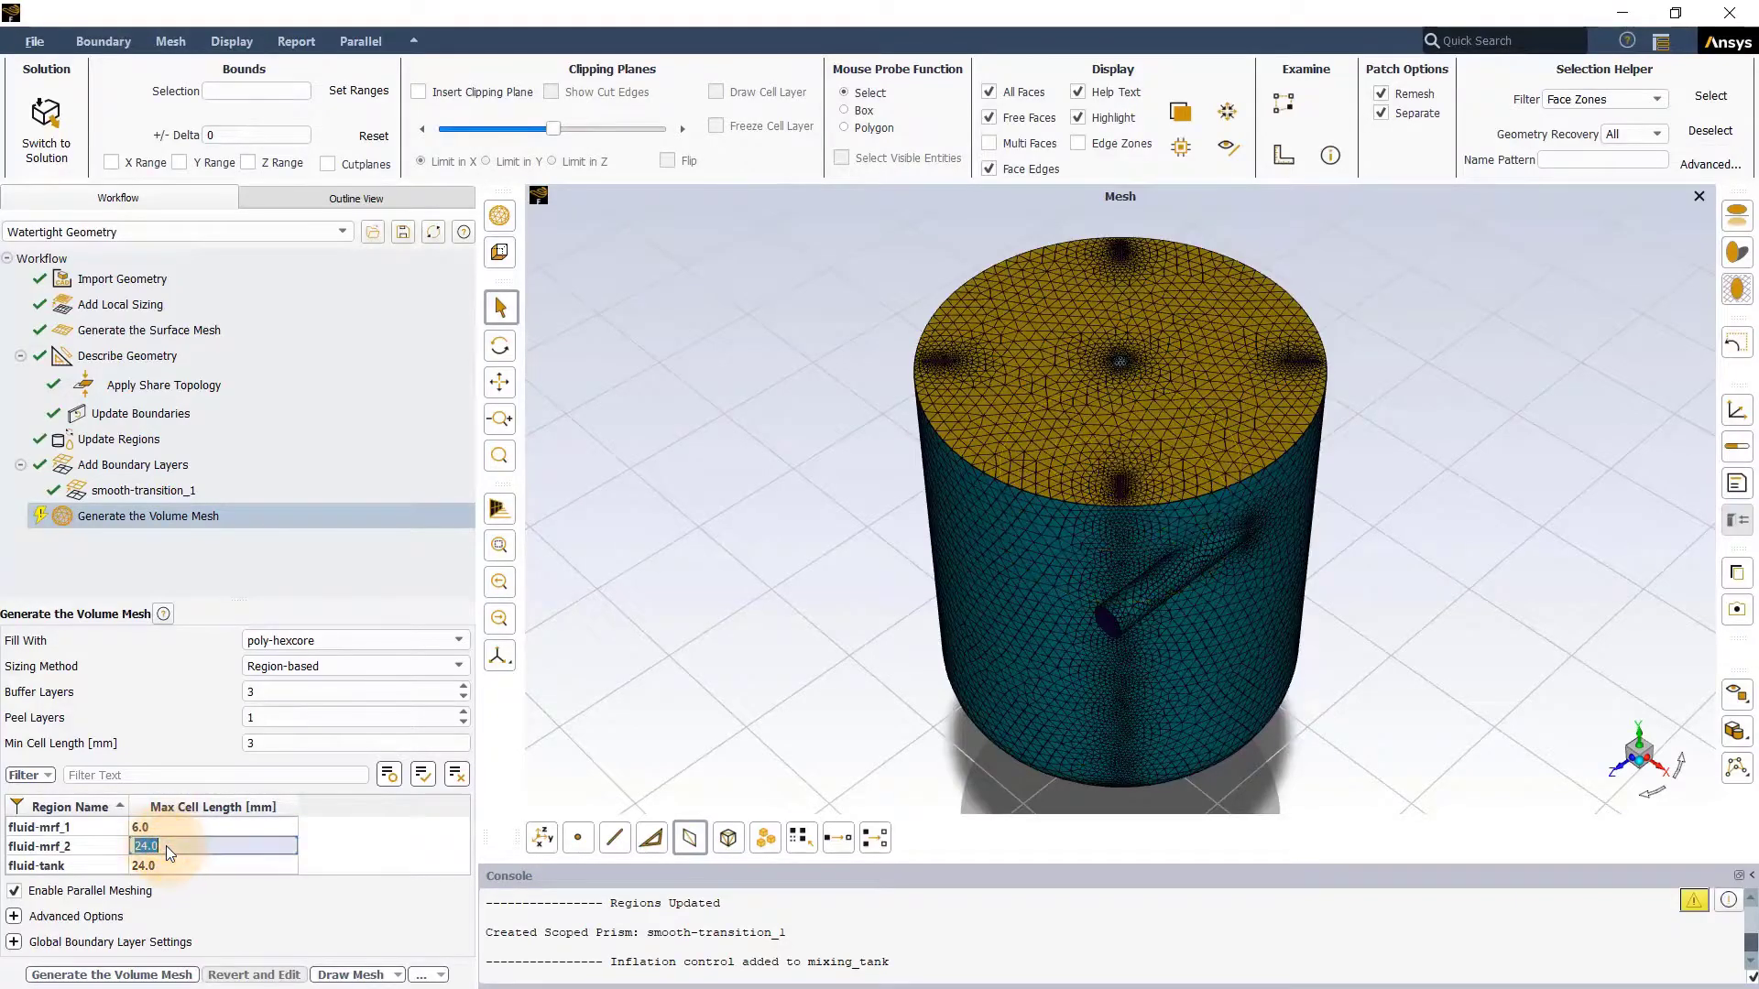
type("6")
left_click(338, 837)
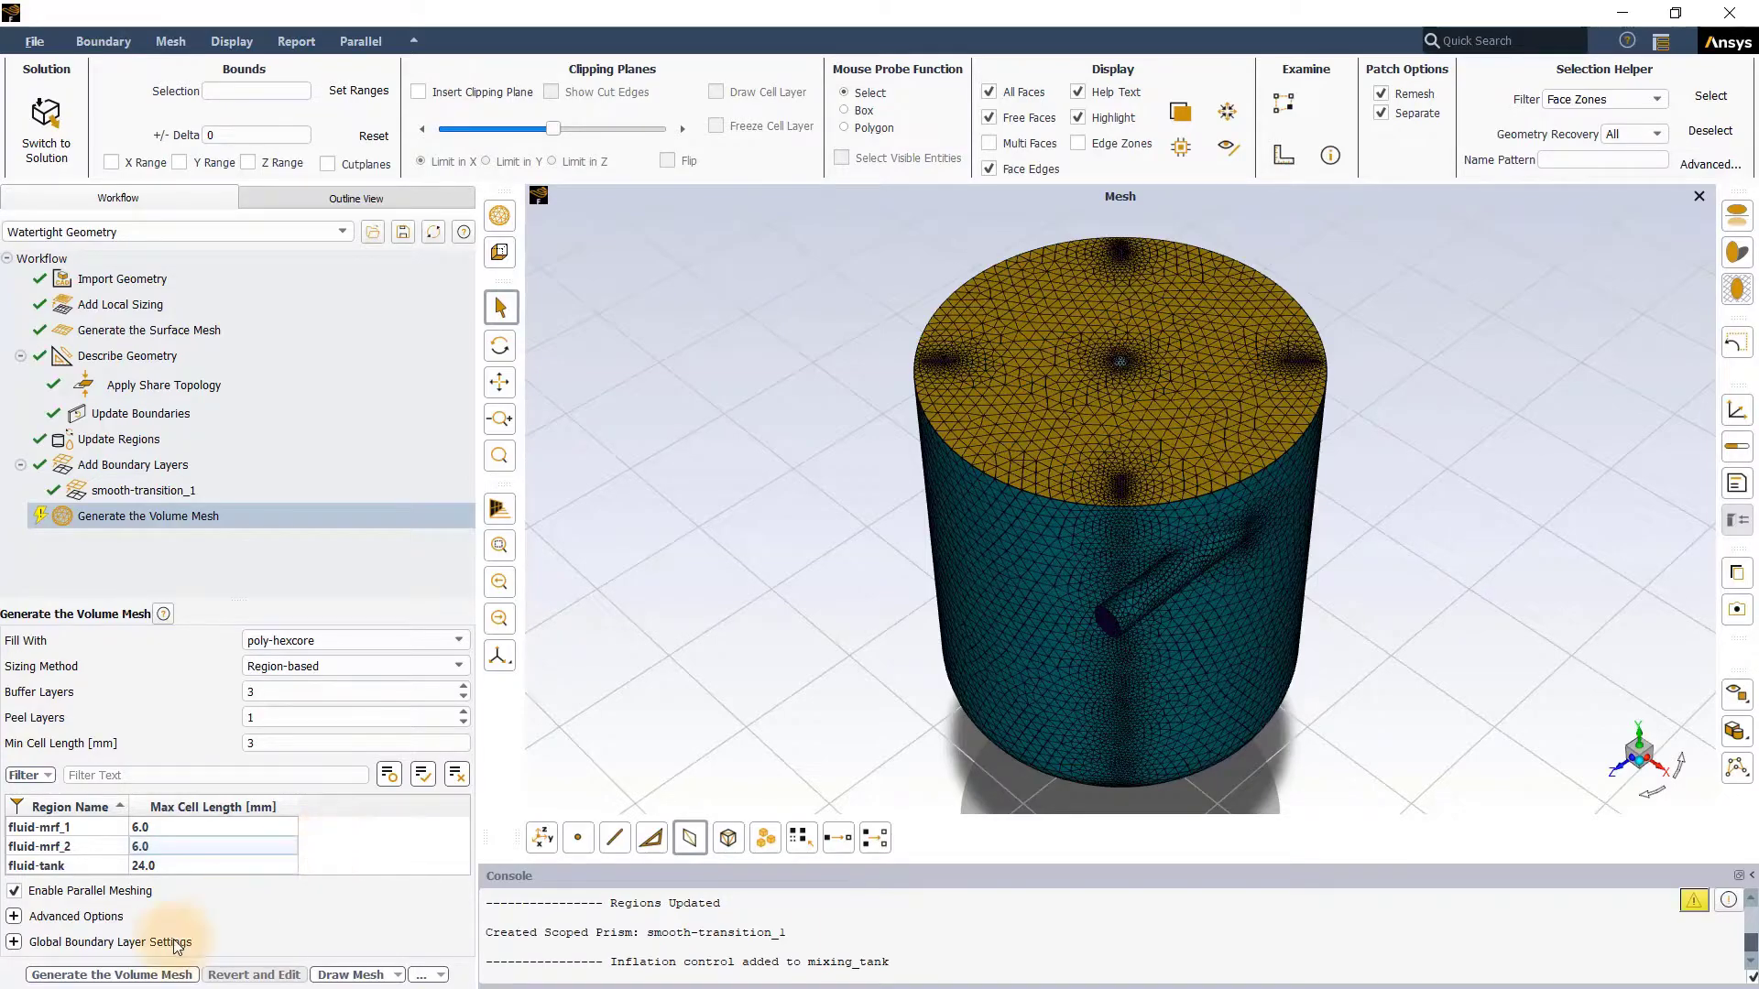
left_click(151, 975)
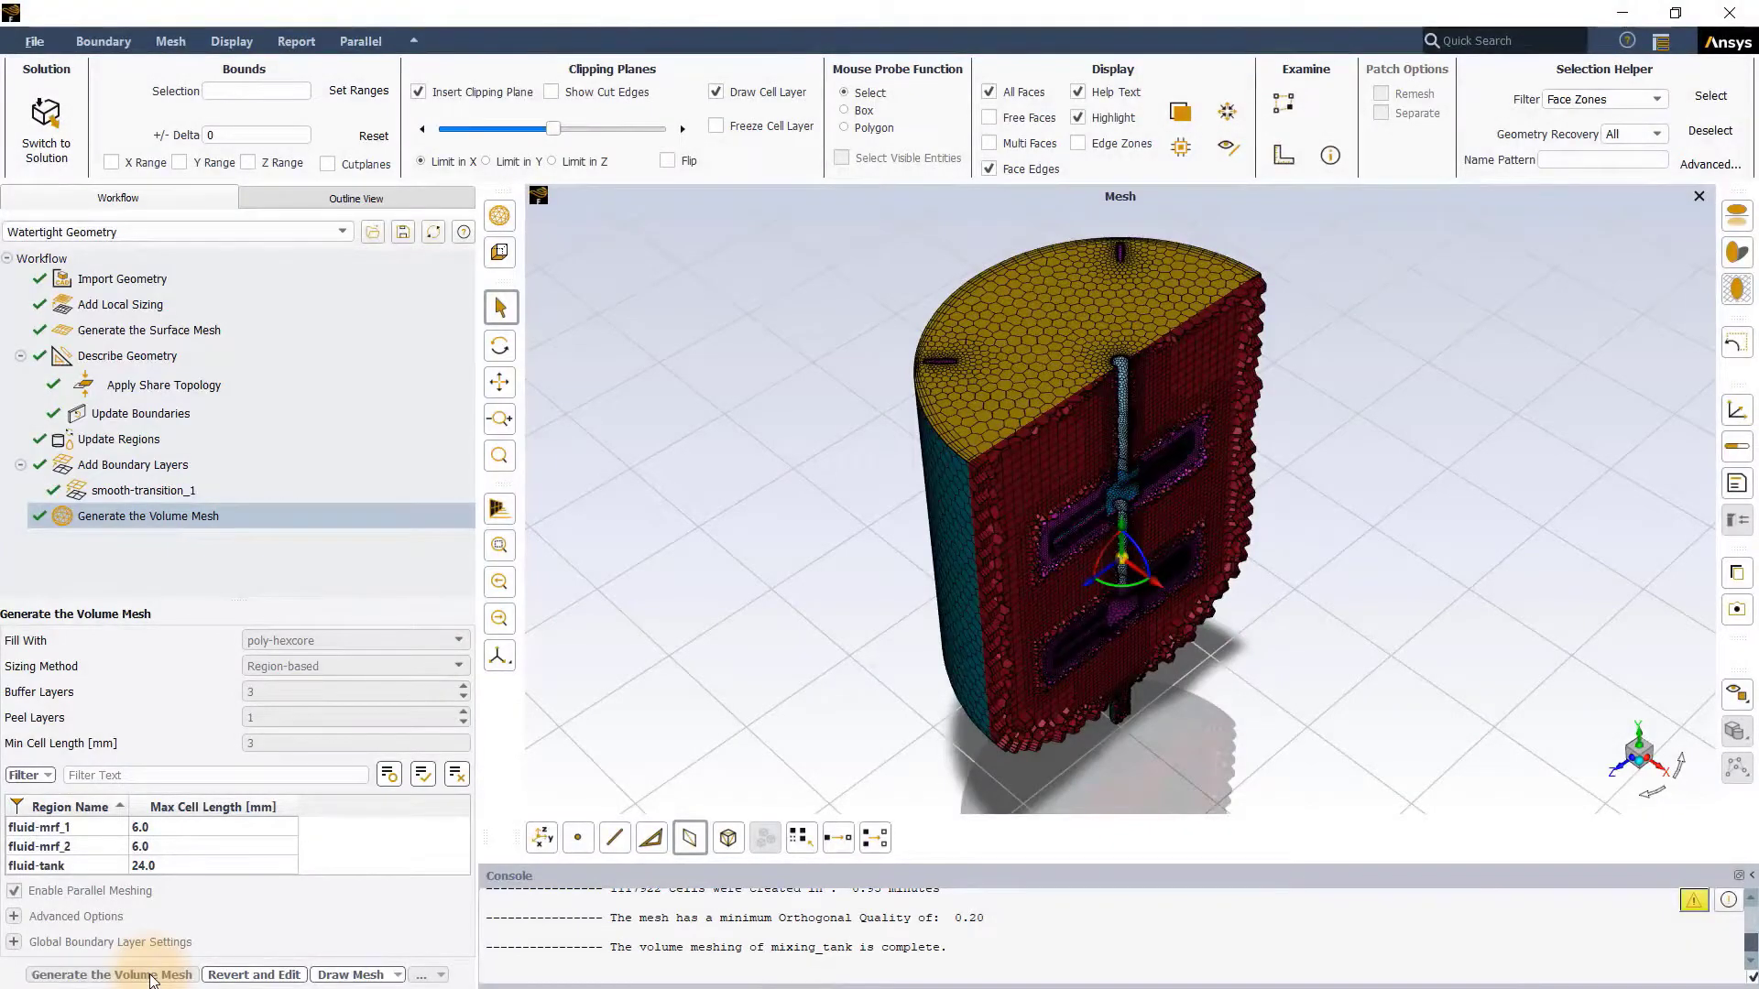
scroll(1294, 952, "up", 1)
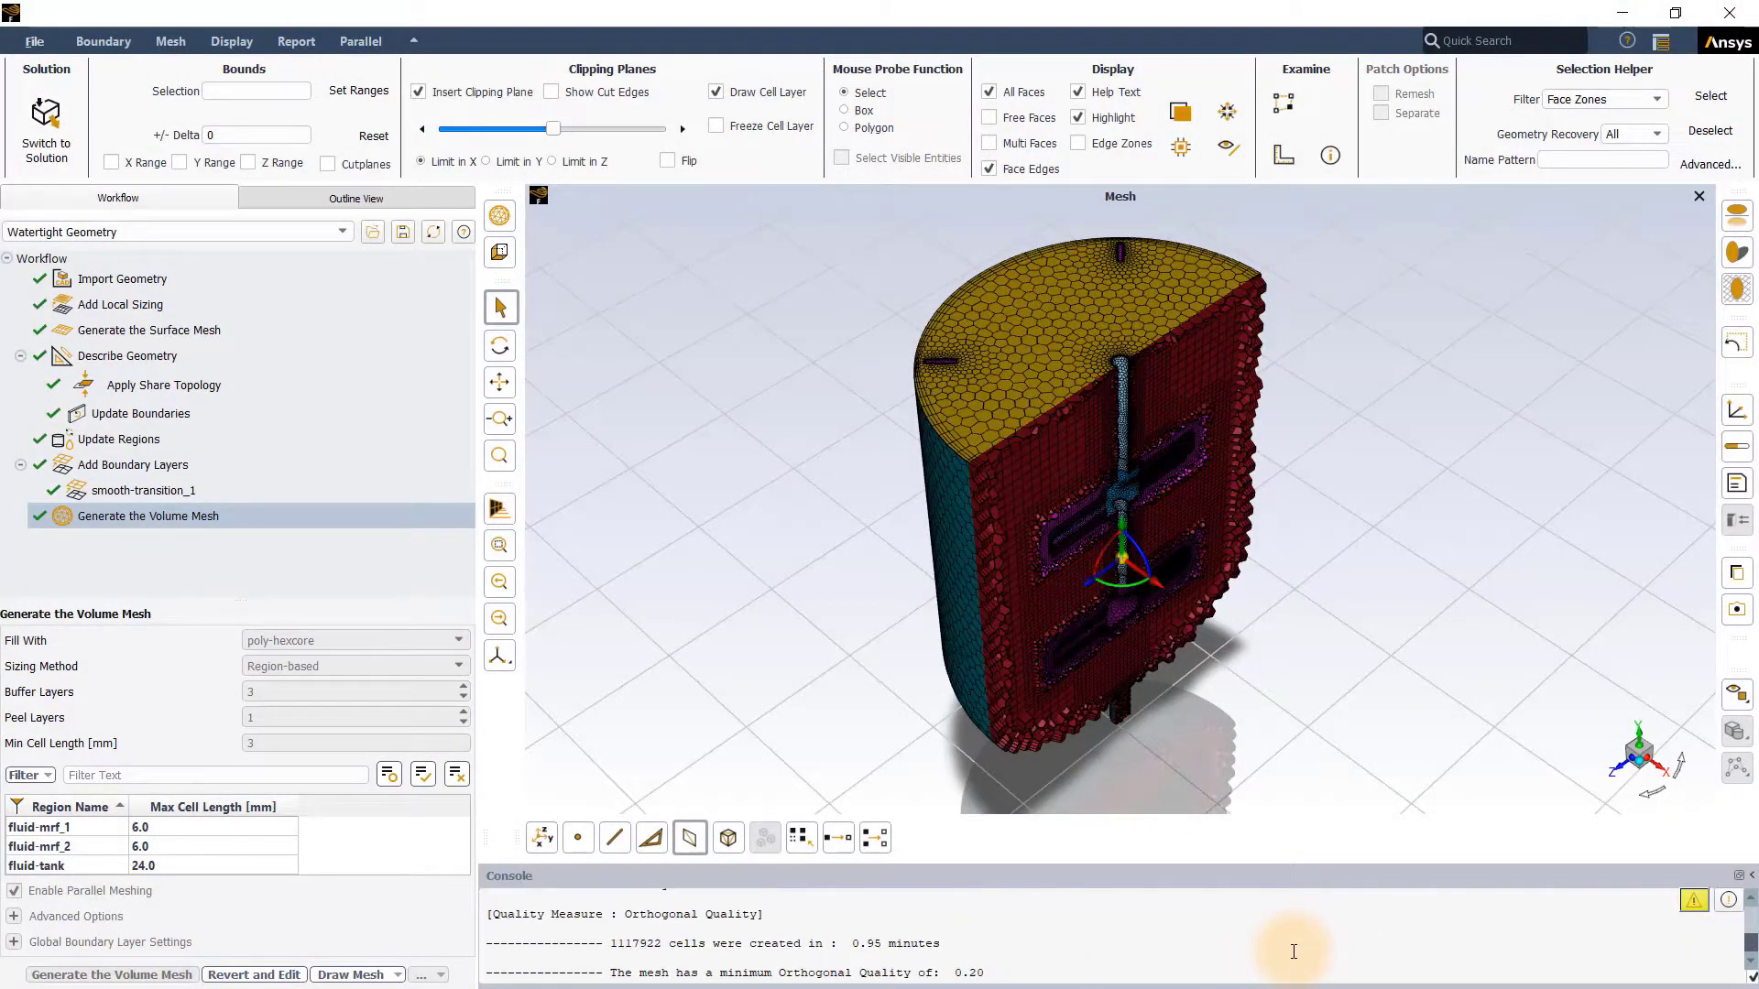
scroll(1294, 952, "up", 2)
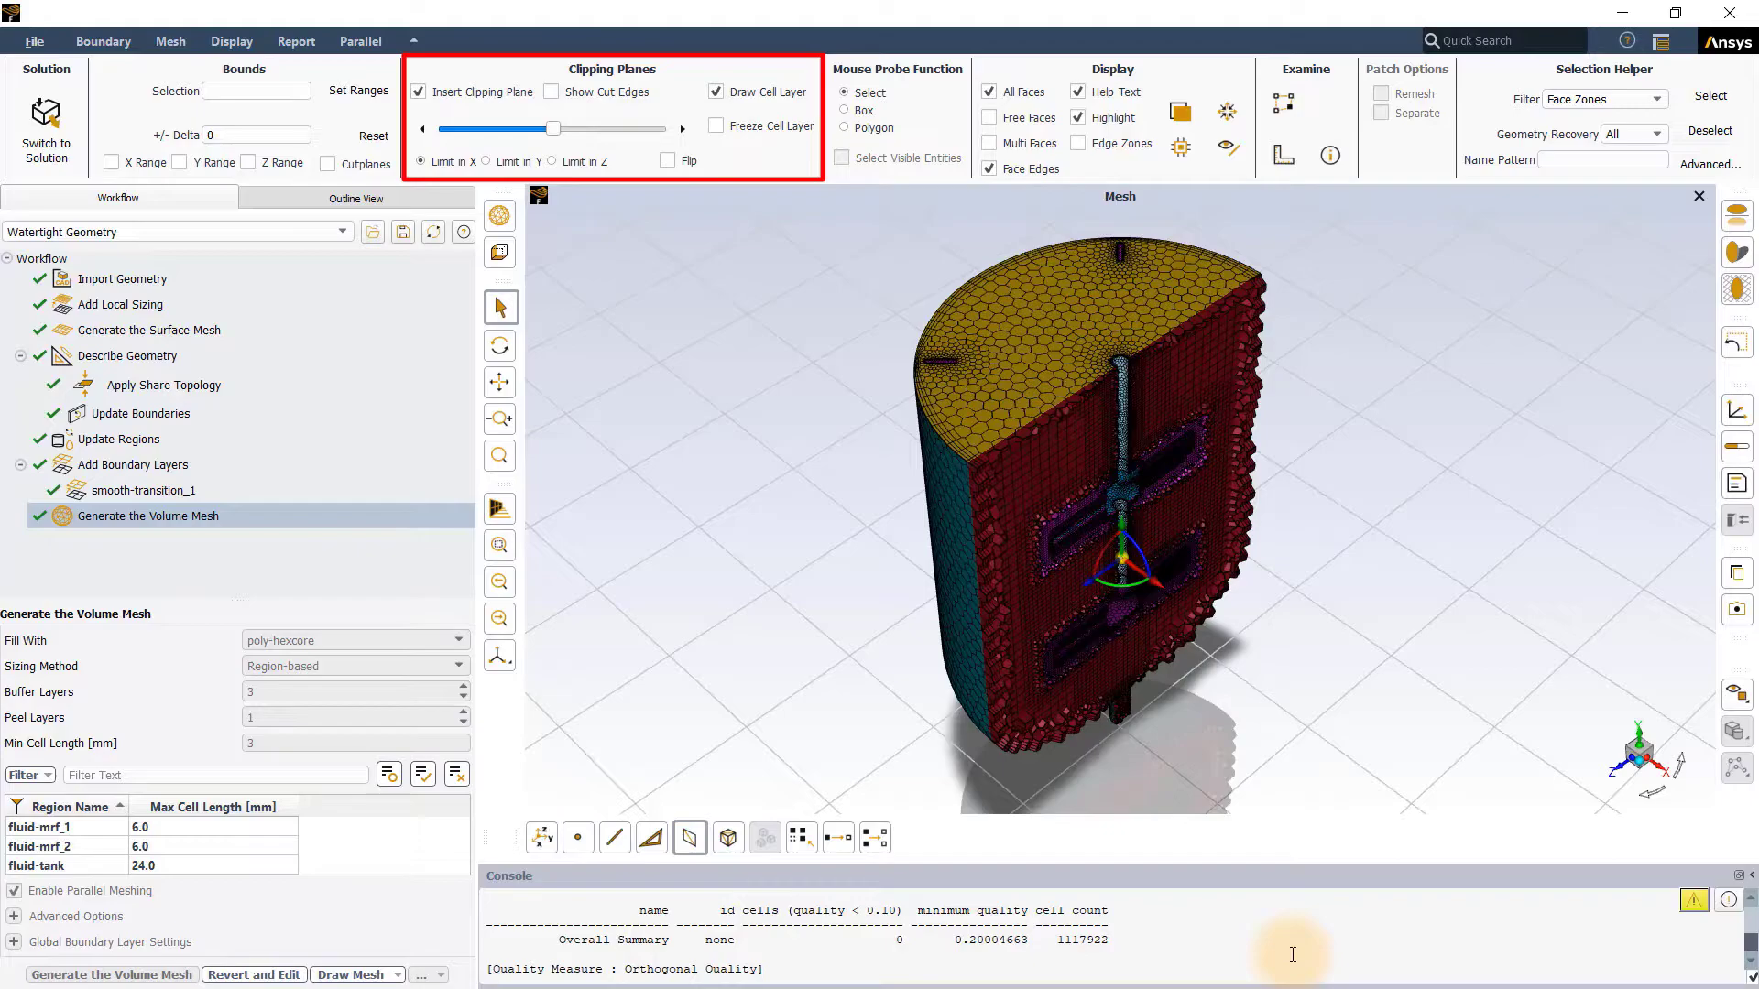
left_click_drag(1312, 689, 1158, 541)
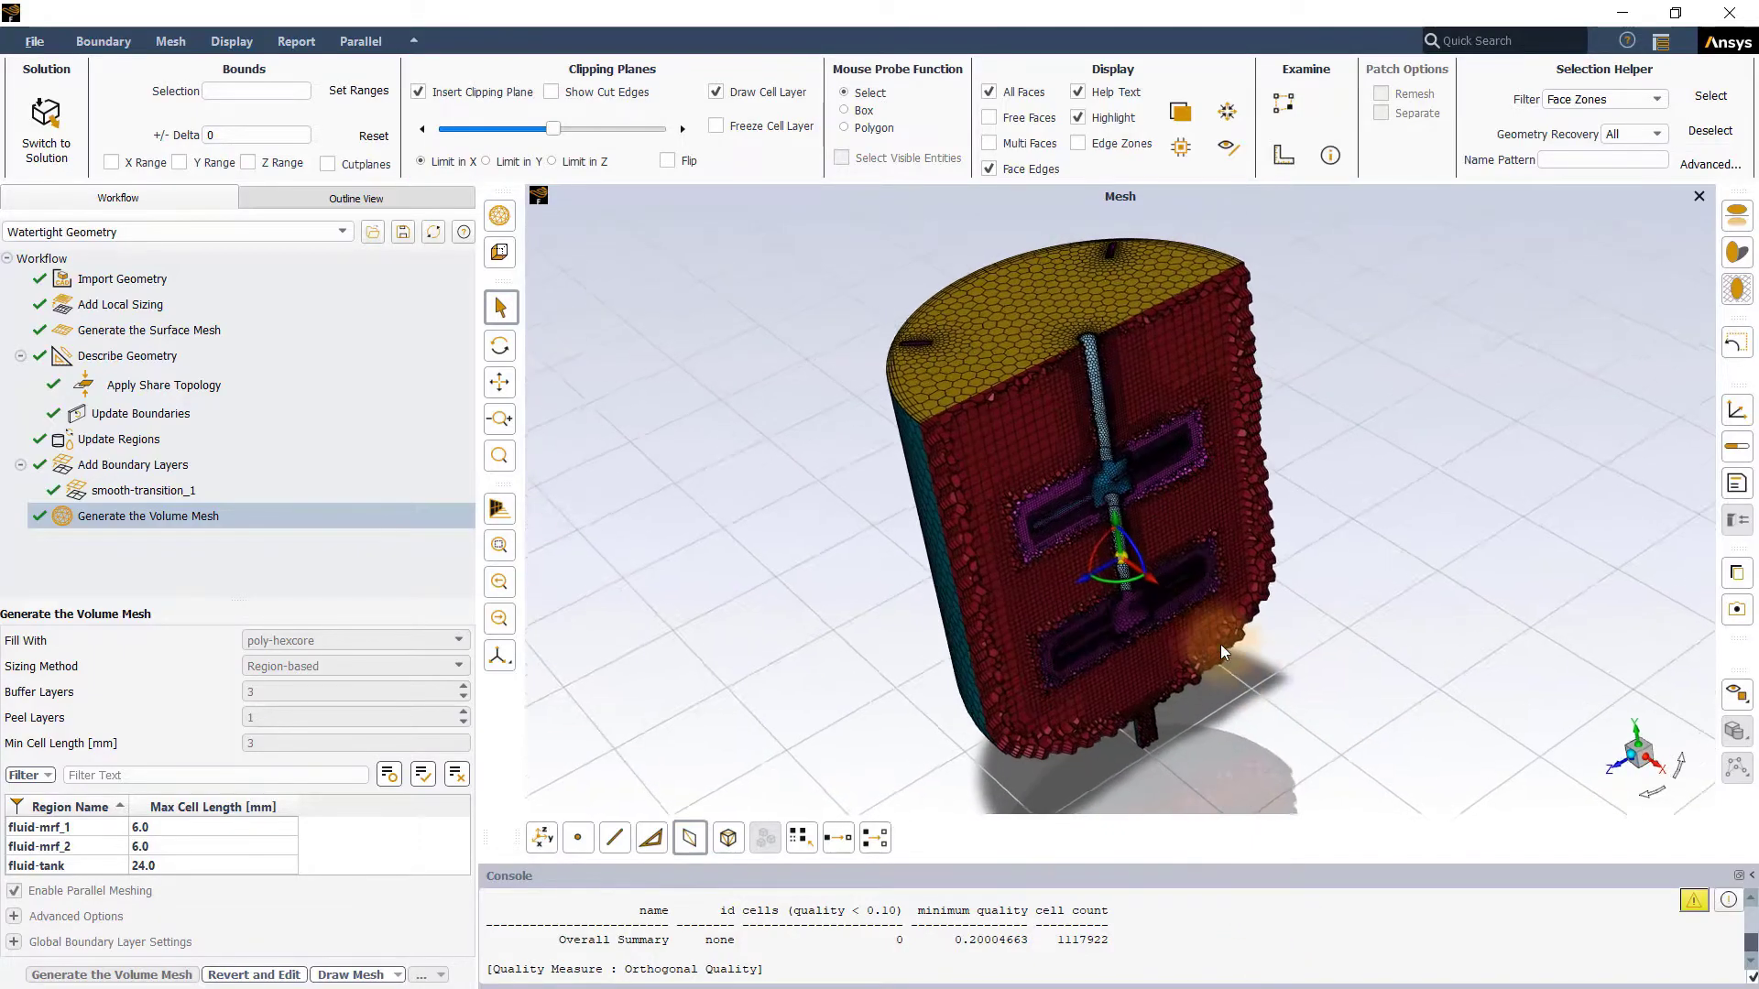
scroll(1105, 413, "up", 3)
scroll(1105, 412, "up", 5)
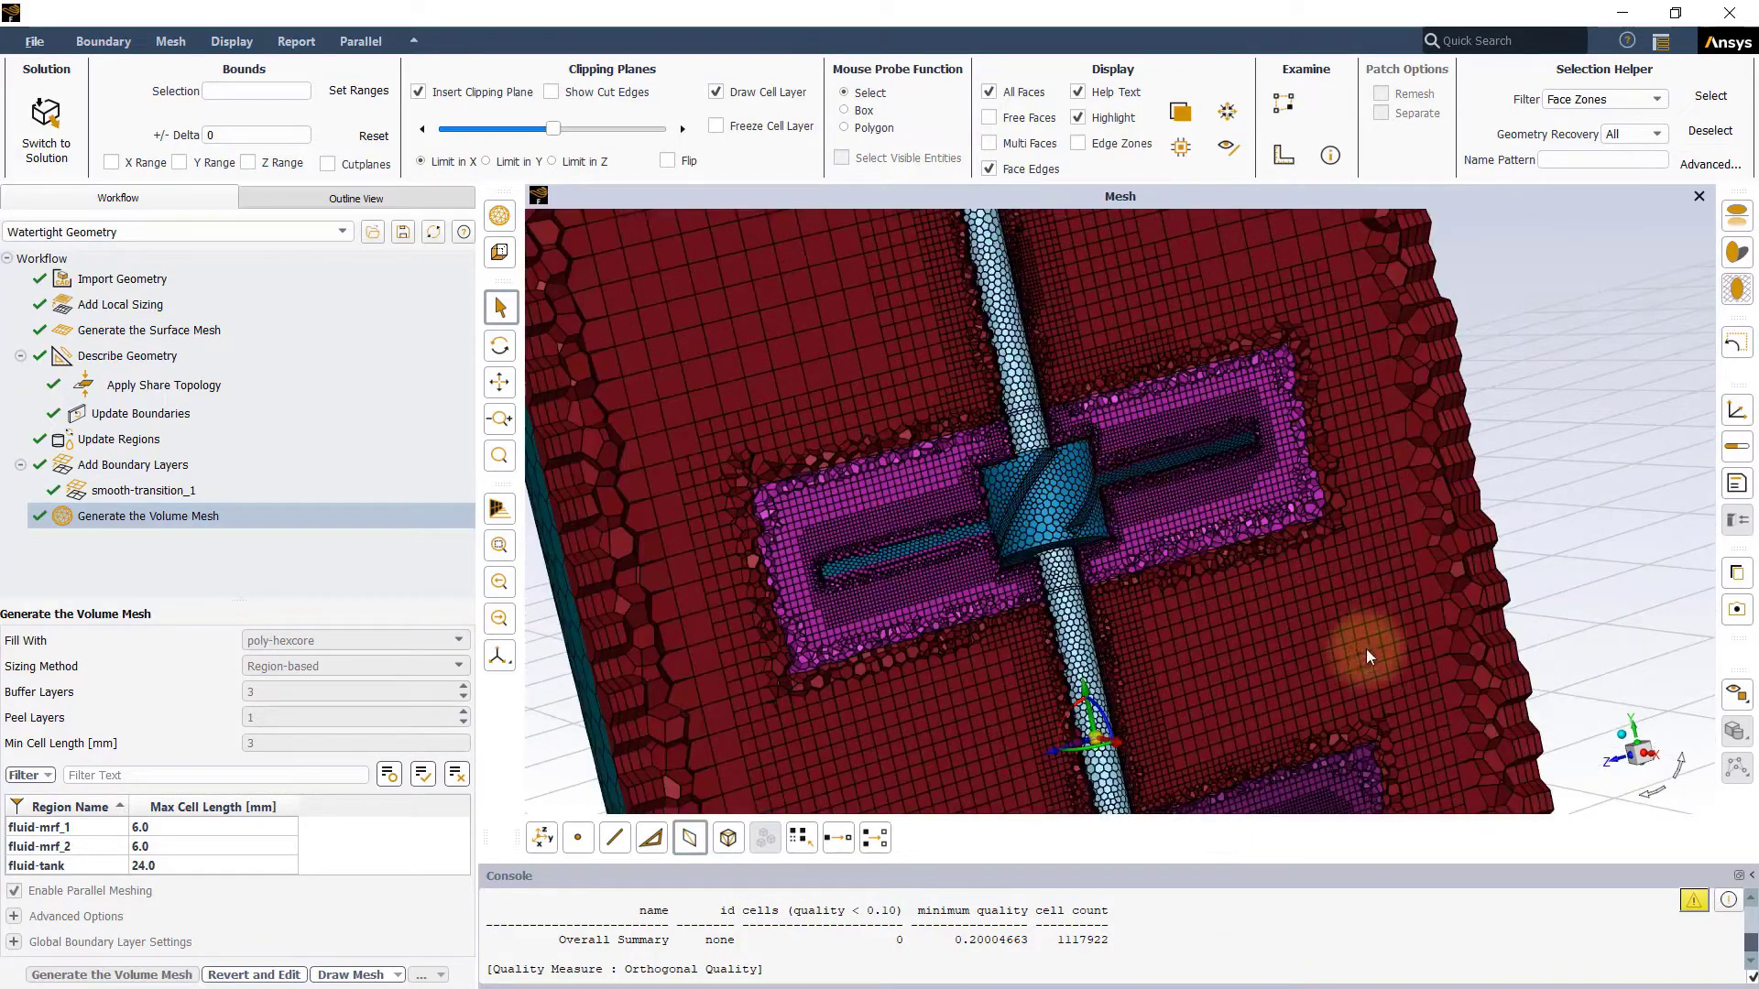
left_click(1647, 754)
scroll(1173, 451, "up", 3)
scroll(1125, 469, "up", 2)
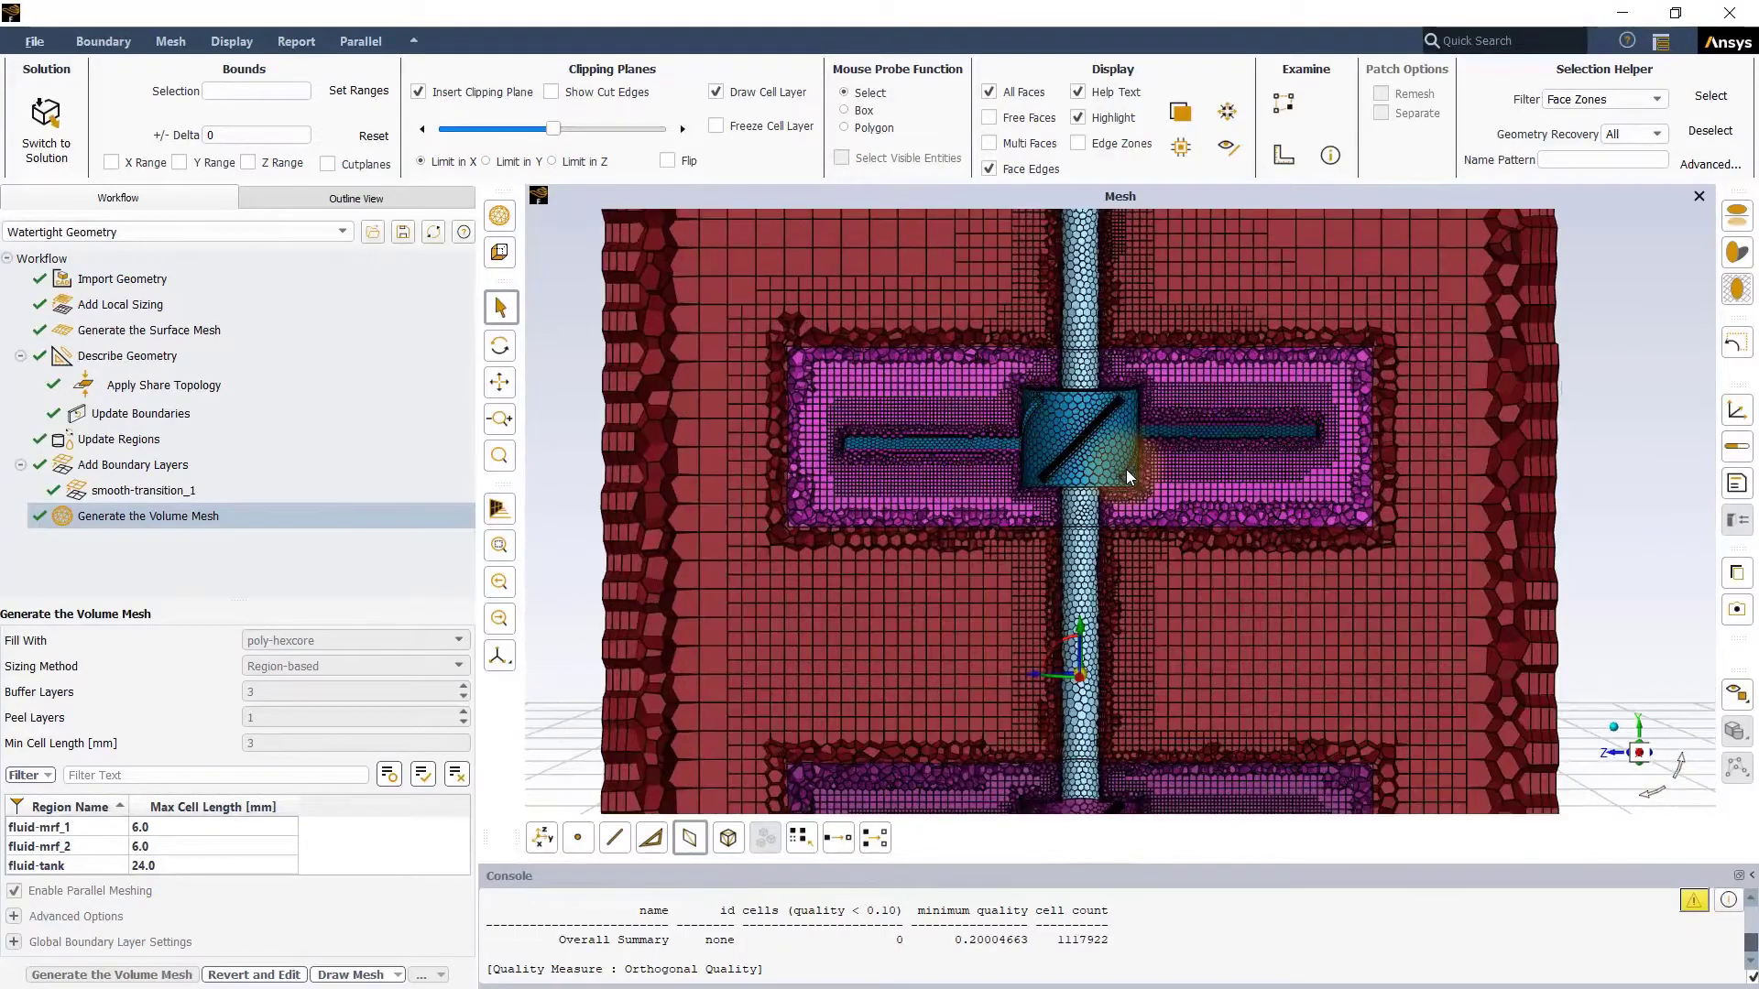
scroll(1215, 387, "up", 2)
scroll(1222, 412, "up", 2)
scroll(1223, 438, "up", 2)
scroll(1223, 438, "up", 1)
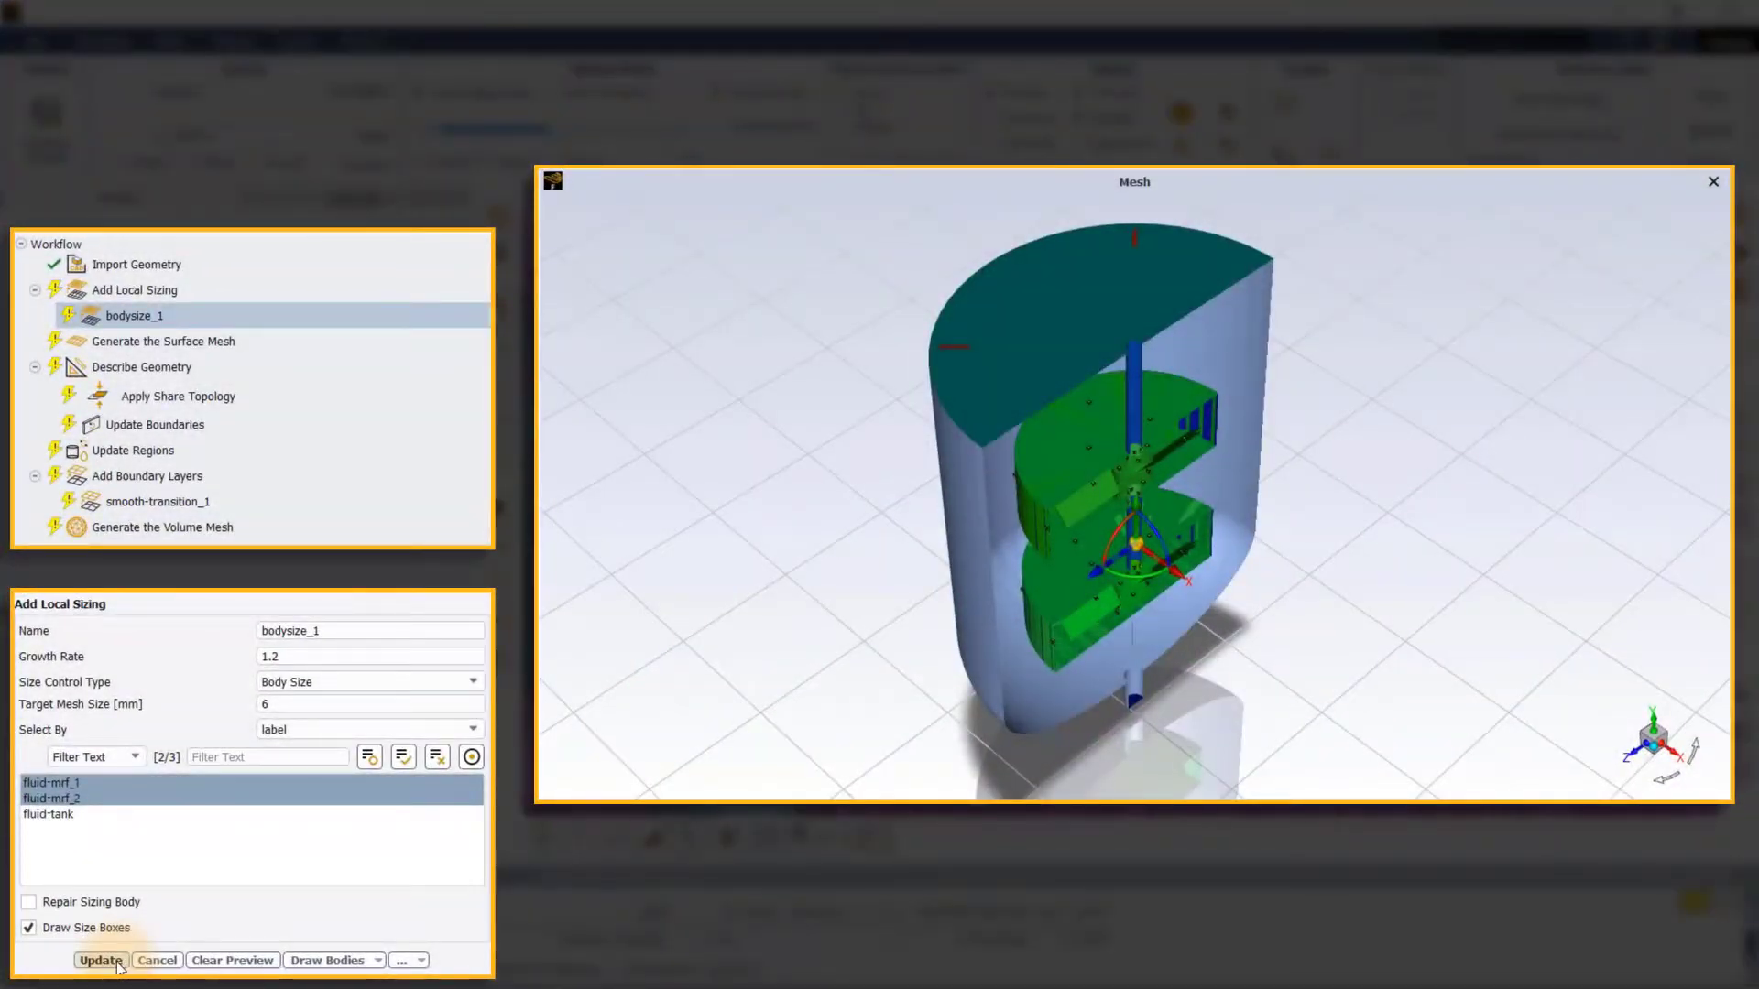
Update bodysize_1, generate the poly-hexcore volume mesh, and view the tank from the front.
left_click(117, 963)
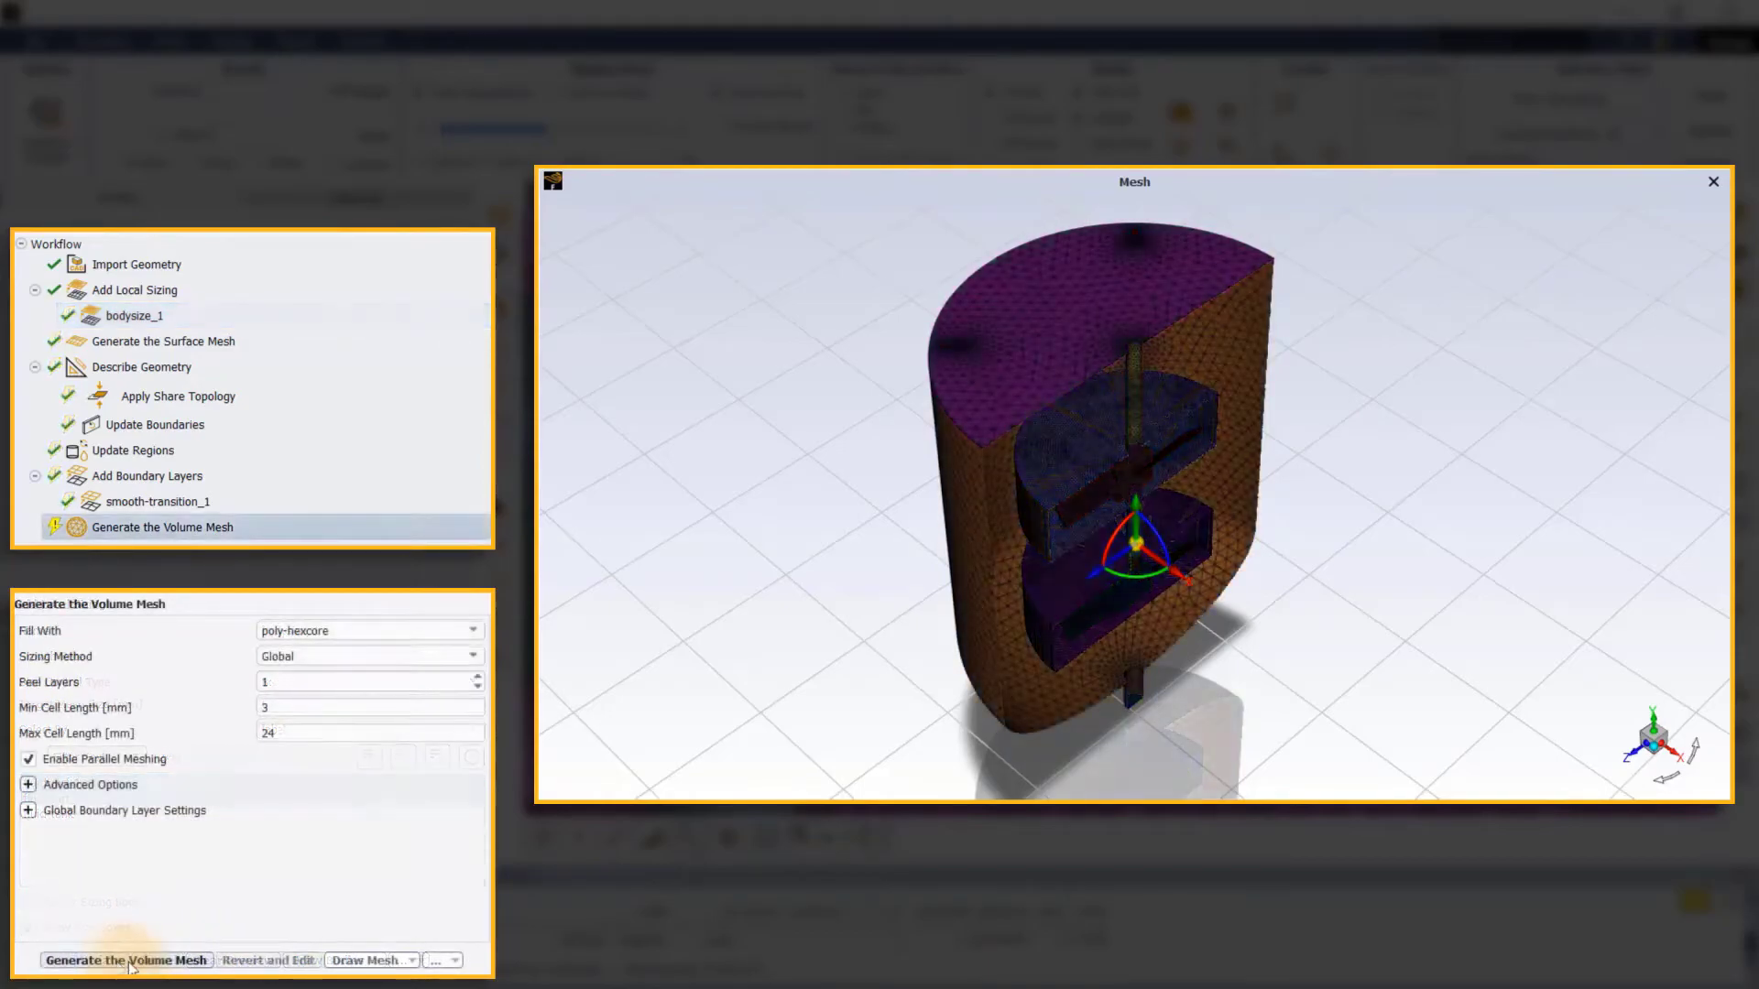
left_click(133, 961)
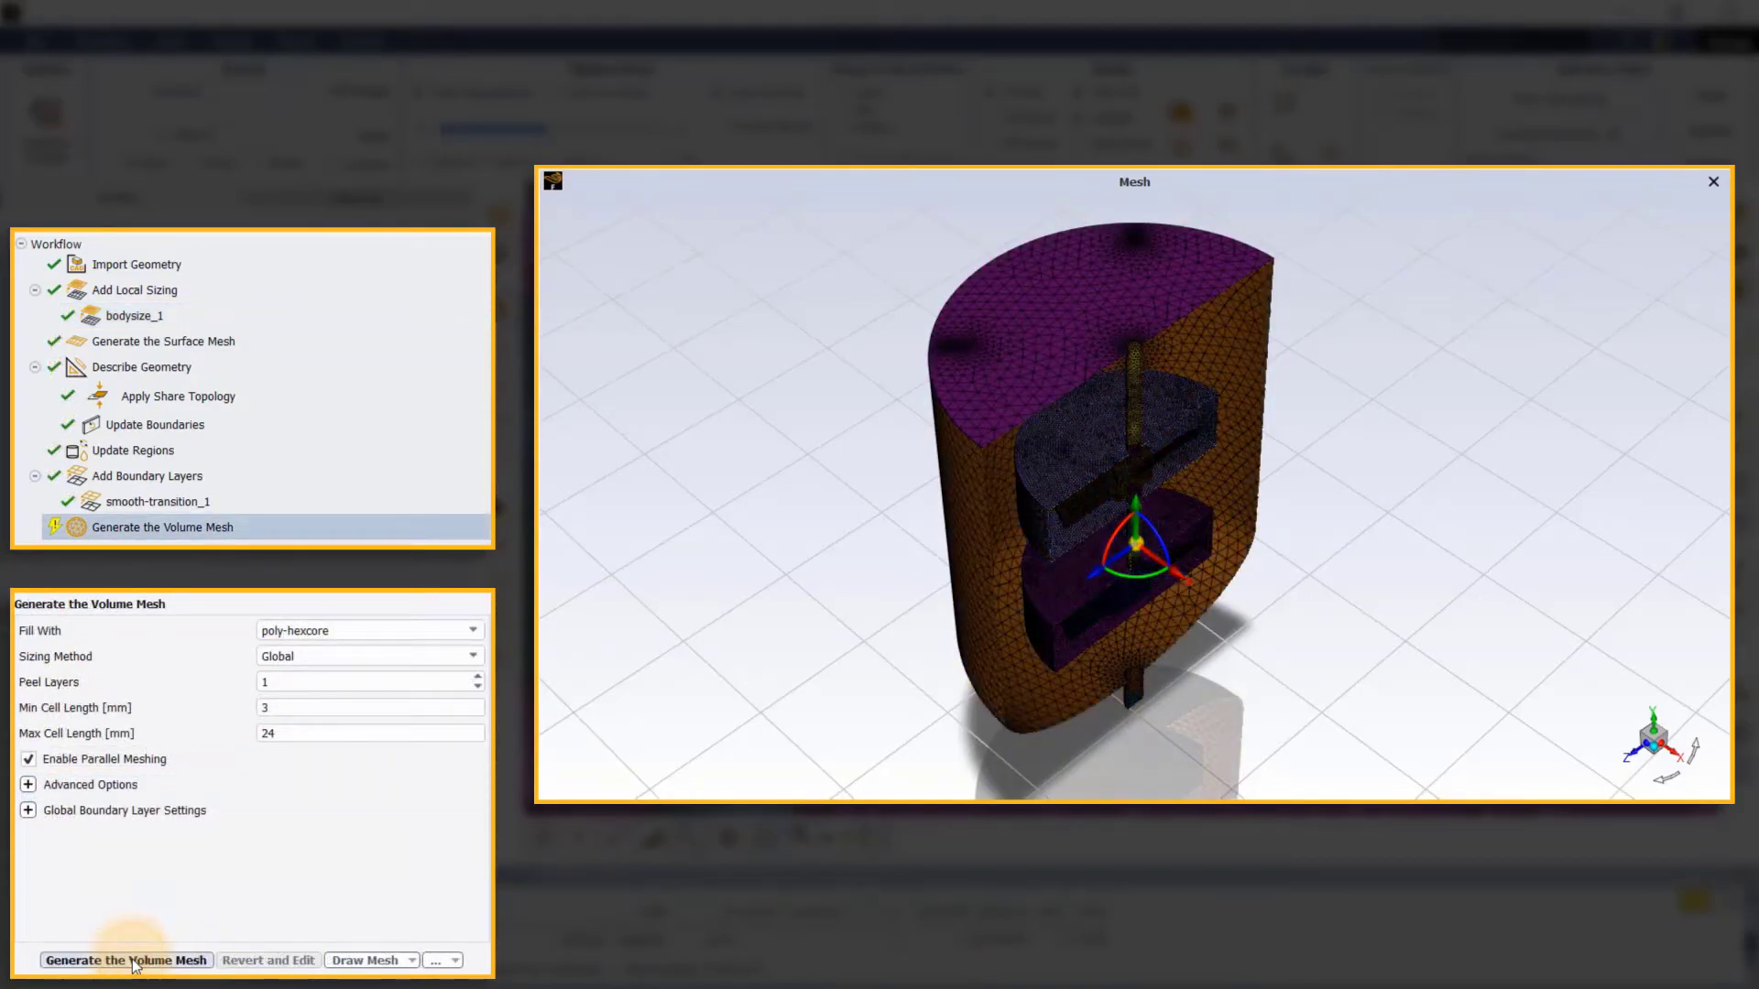
left_click(1678, 755)
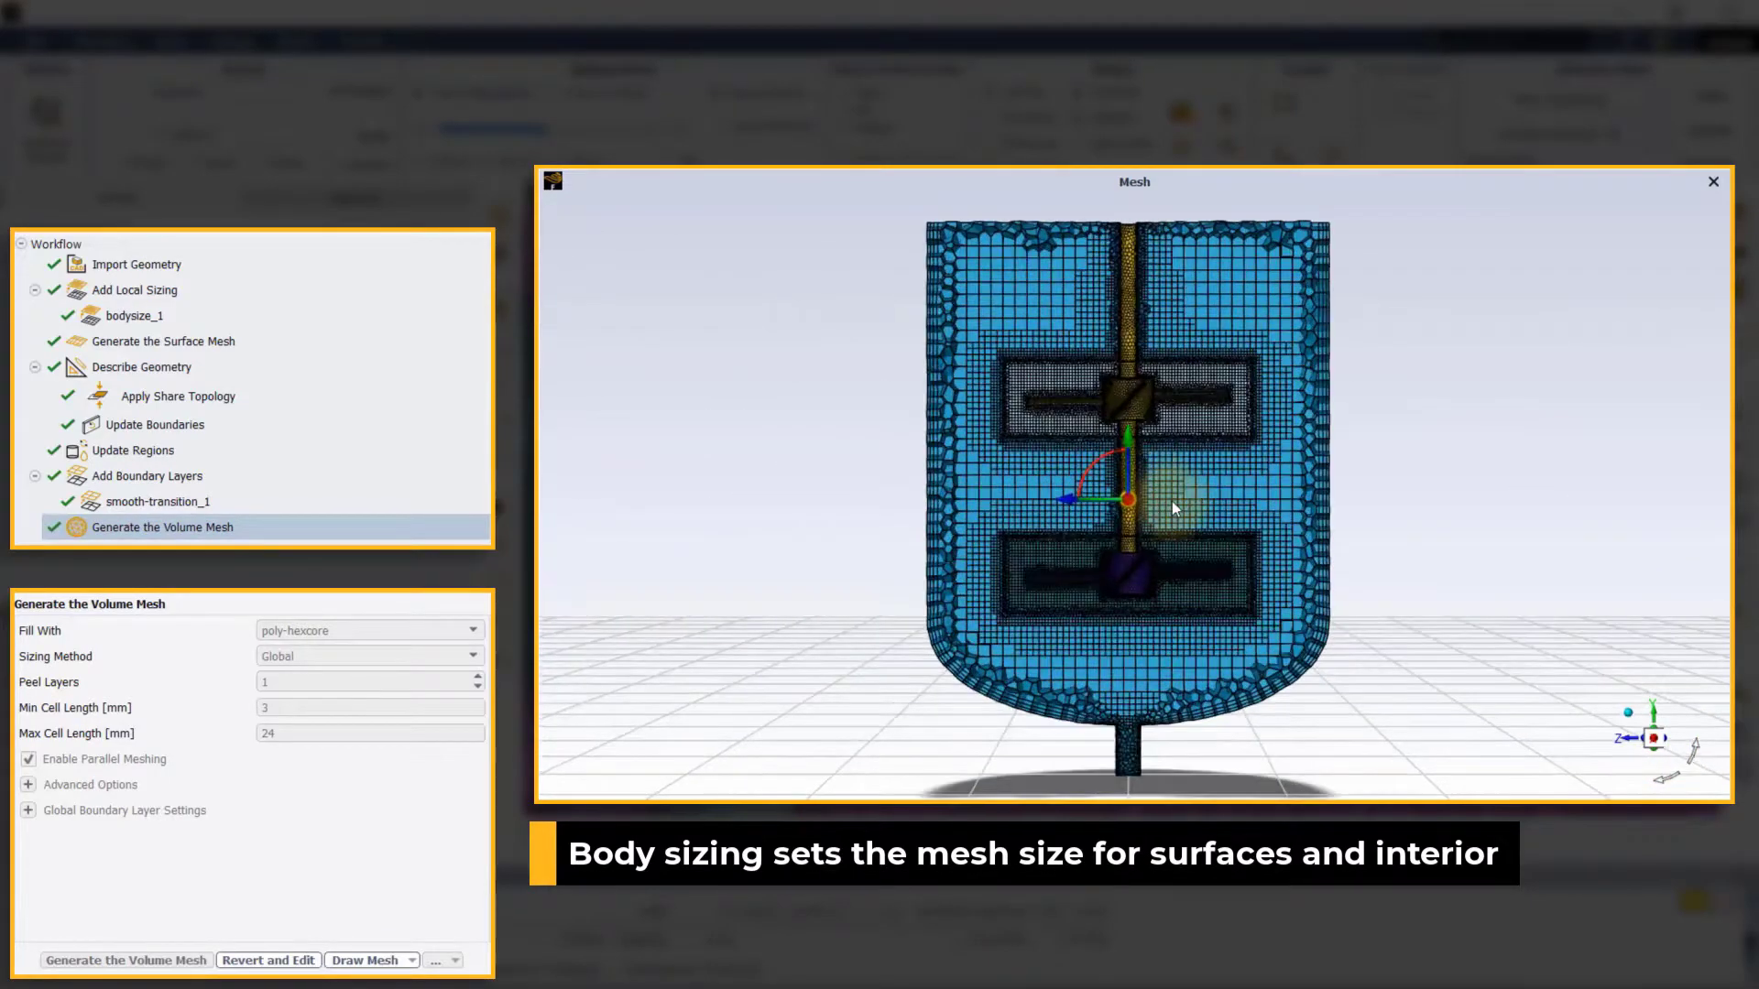
scroll(1174, 476, "up", 3)
scroll(1171, 453, "up", 2)
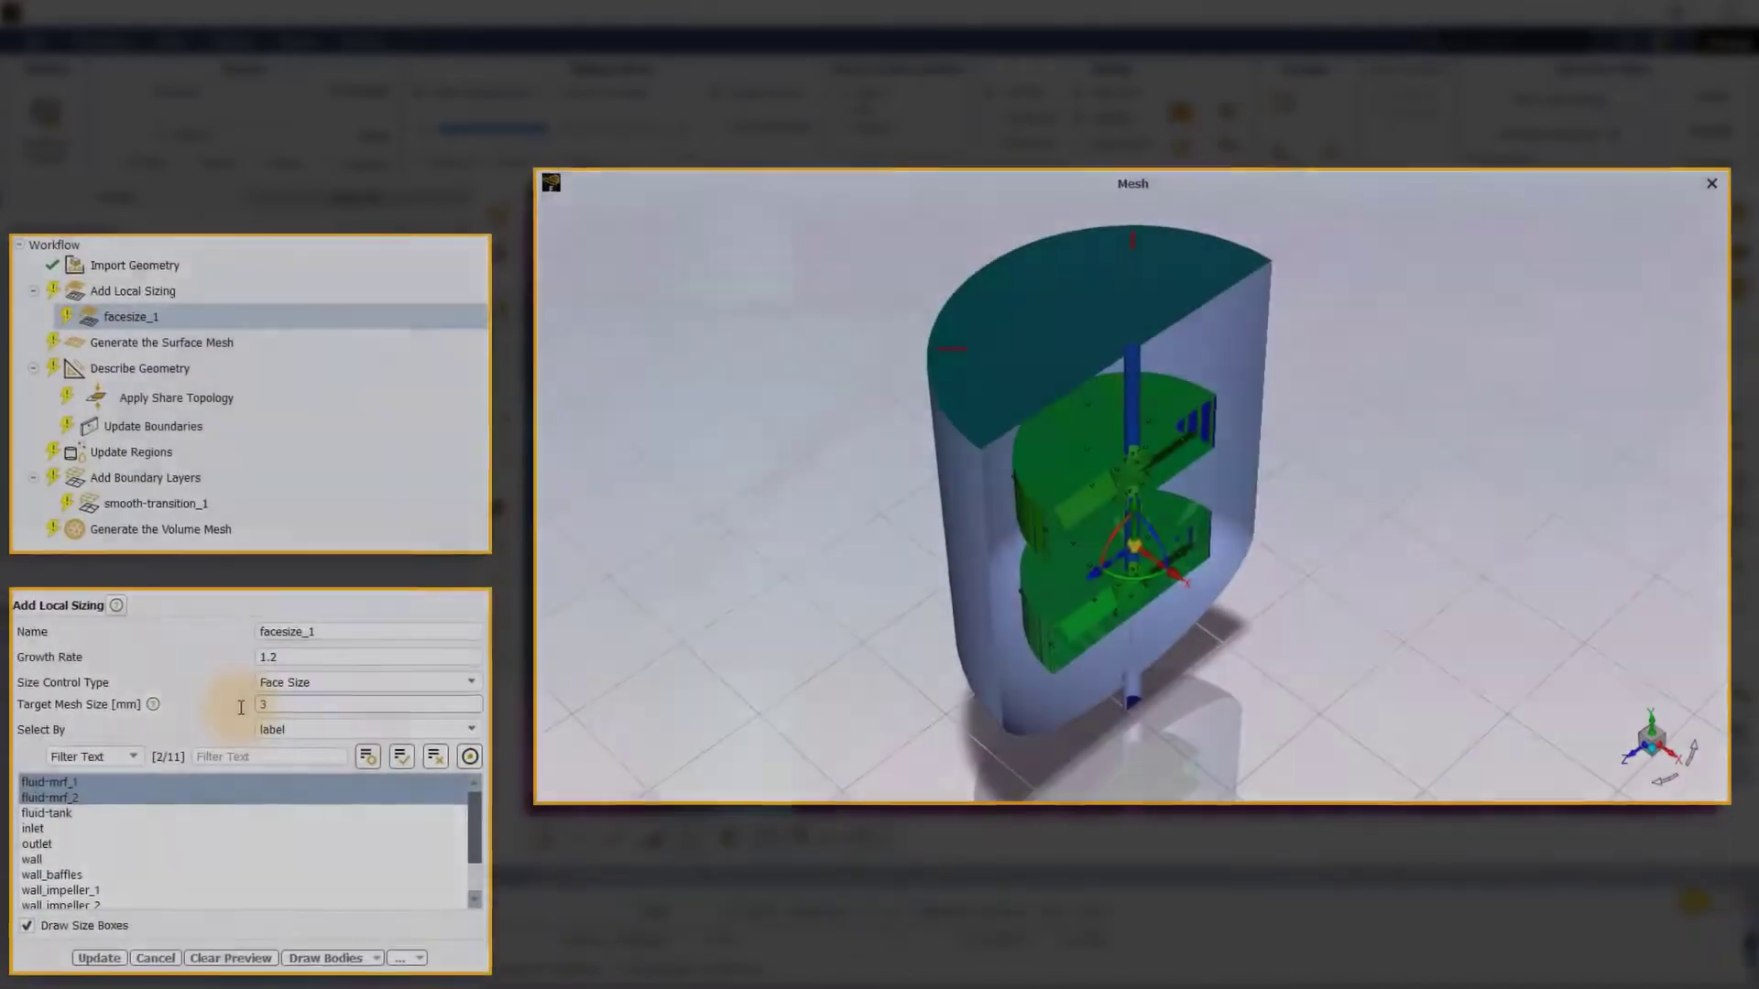
Apply the 3 mm face sizing and set fluid-mrf_1 and fluid-mrf_2 Max Cell Length to 6.
left_click(101, 958)
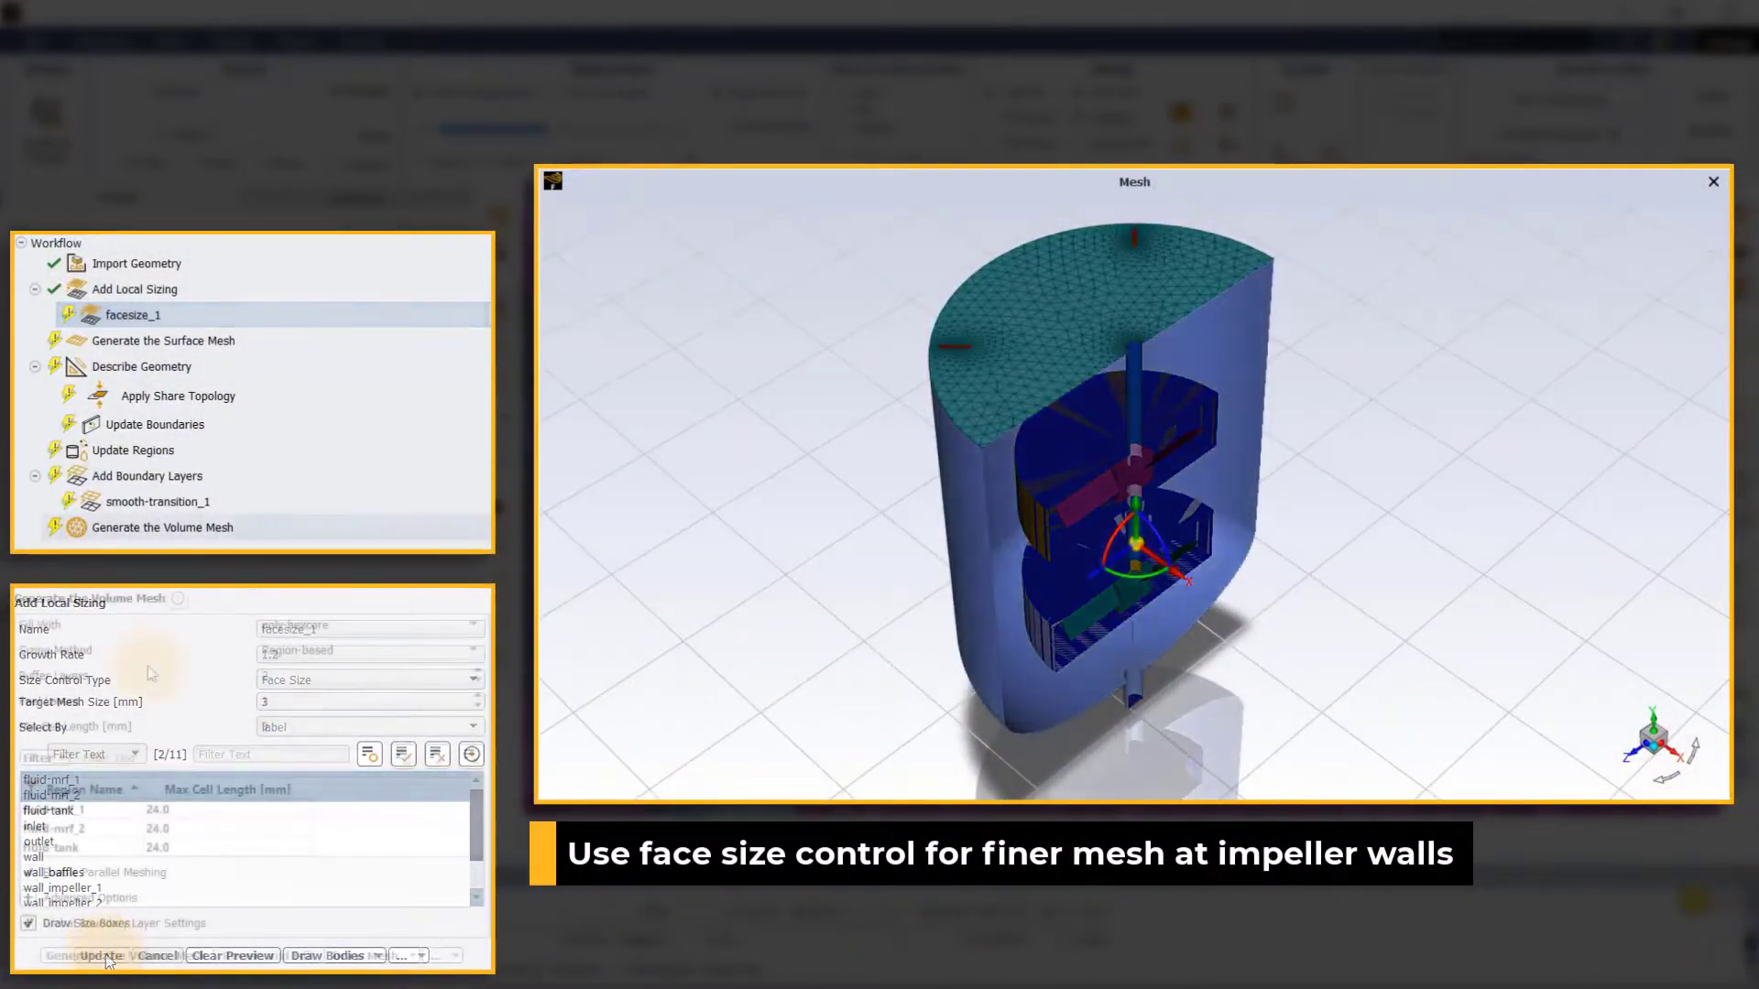
left_click(179, 810)
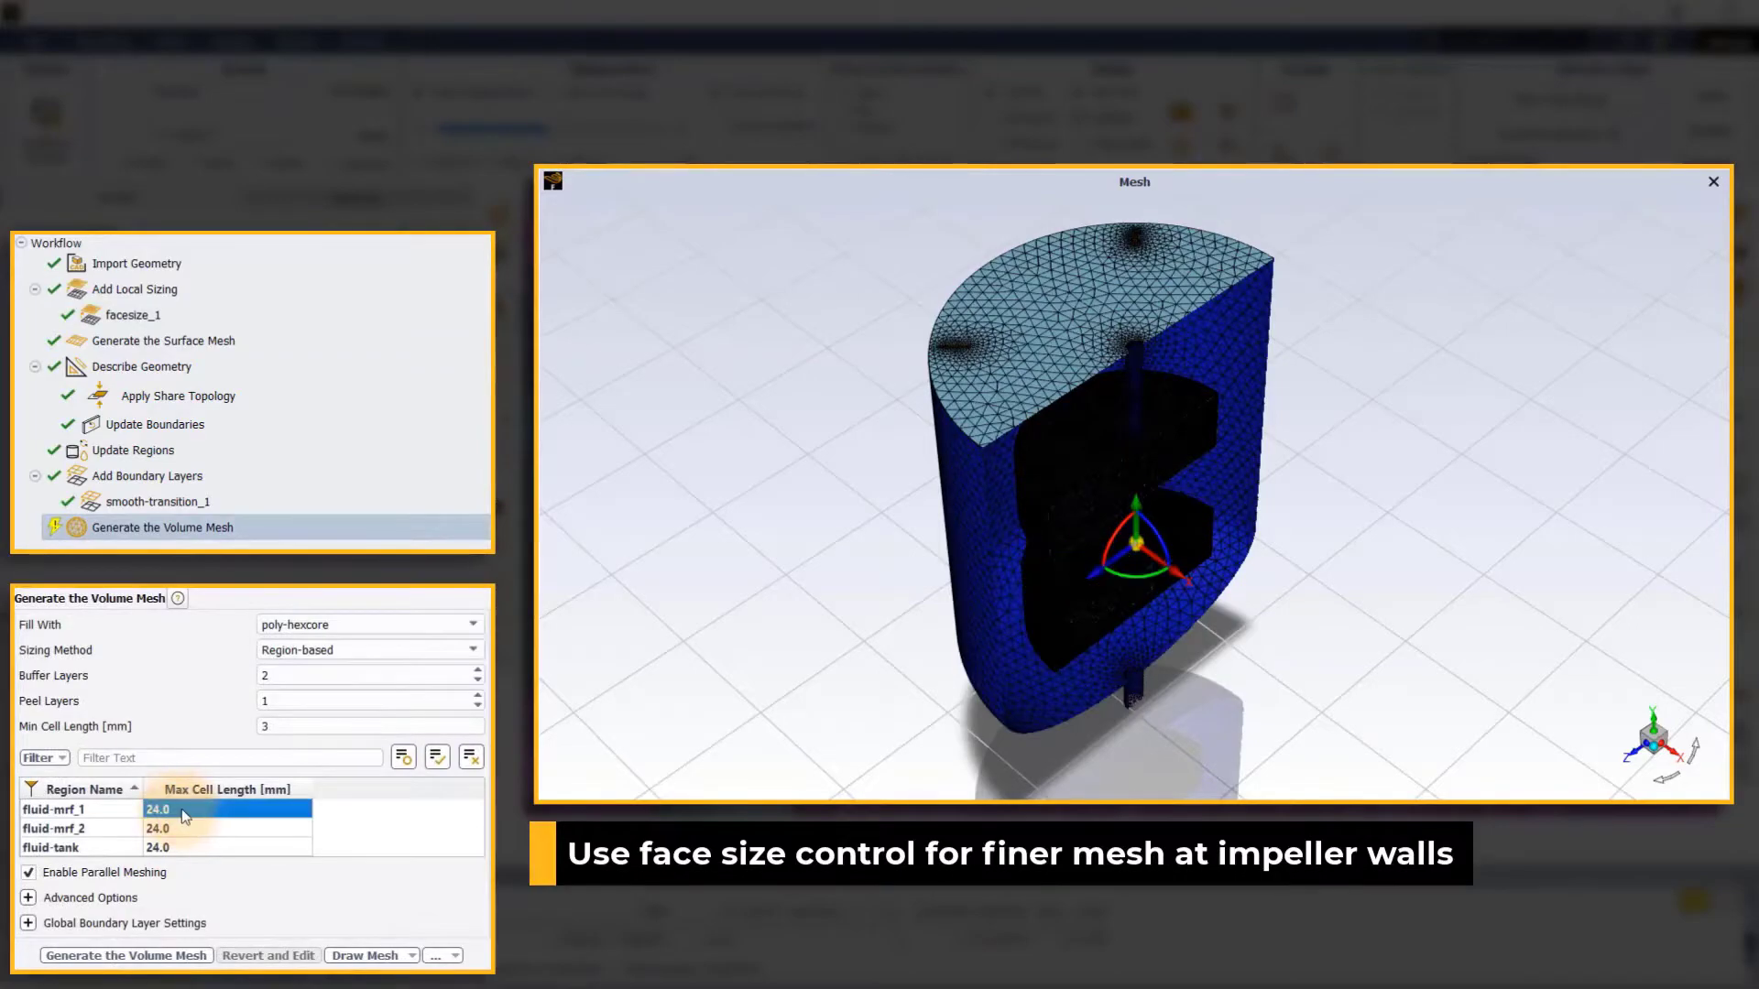
left_click(182, 810)
type("6")
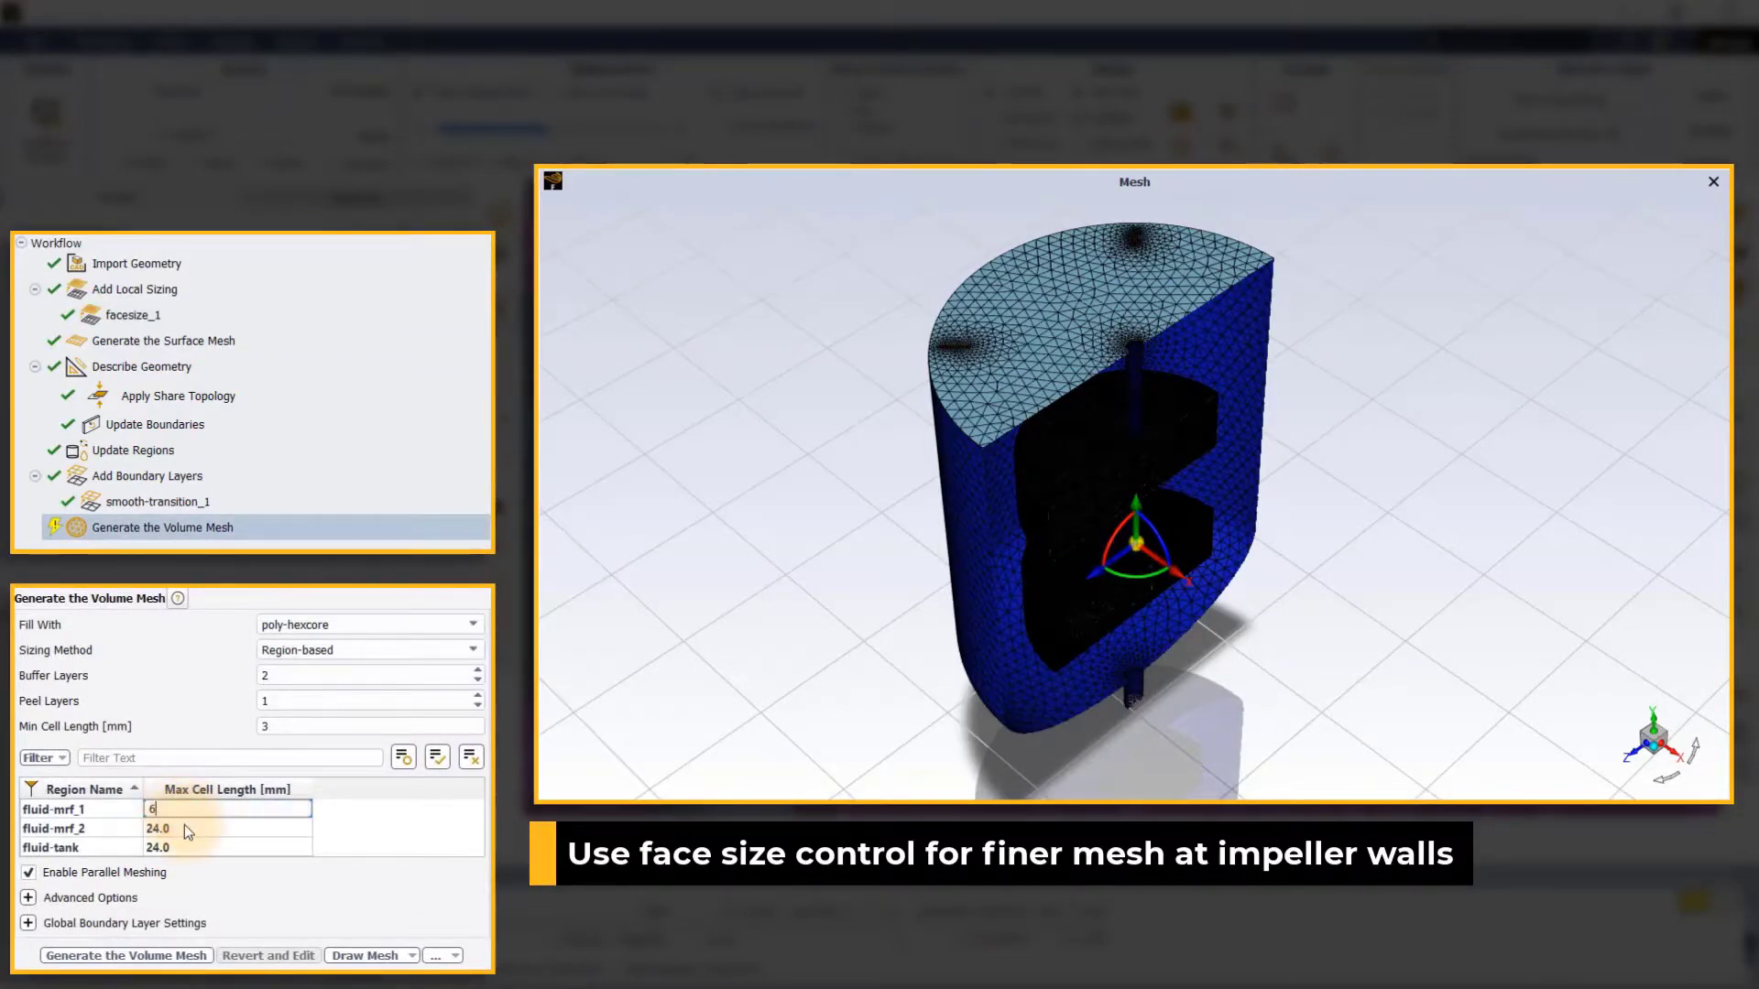
left_click(184, 825)
type("6")
left_click(339, 836)
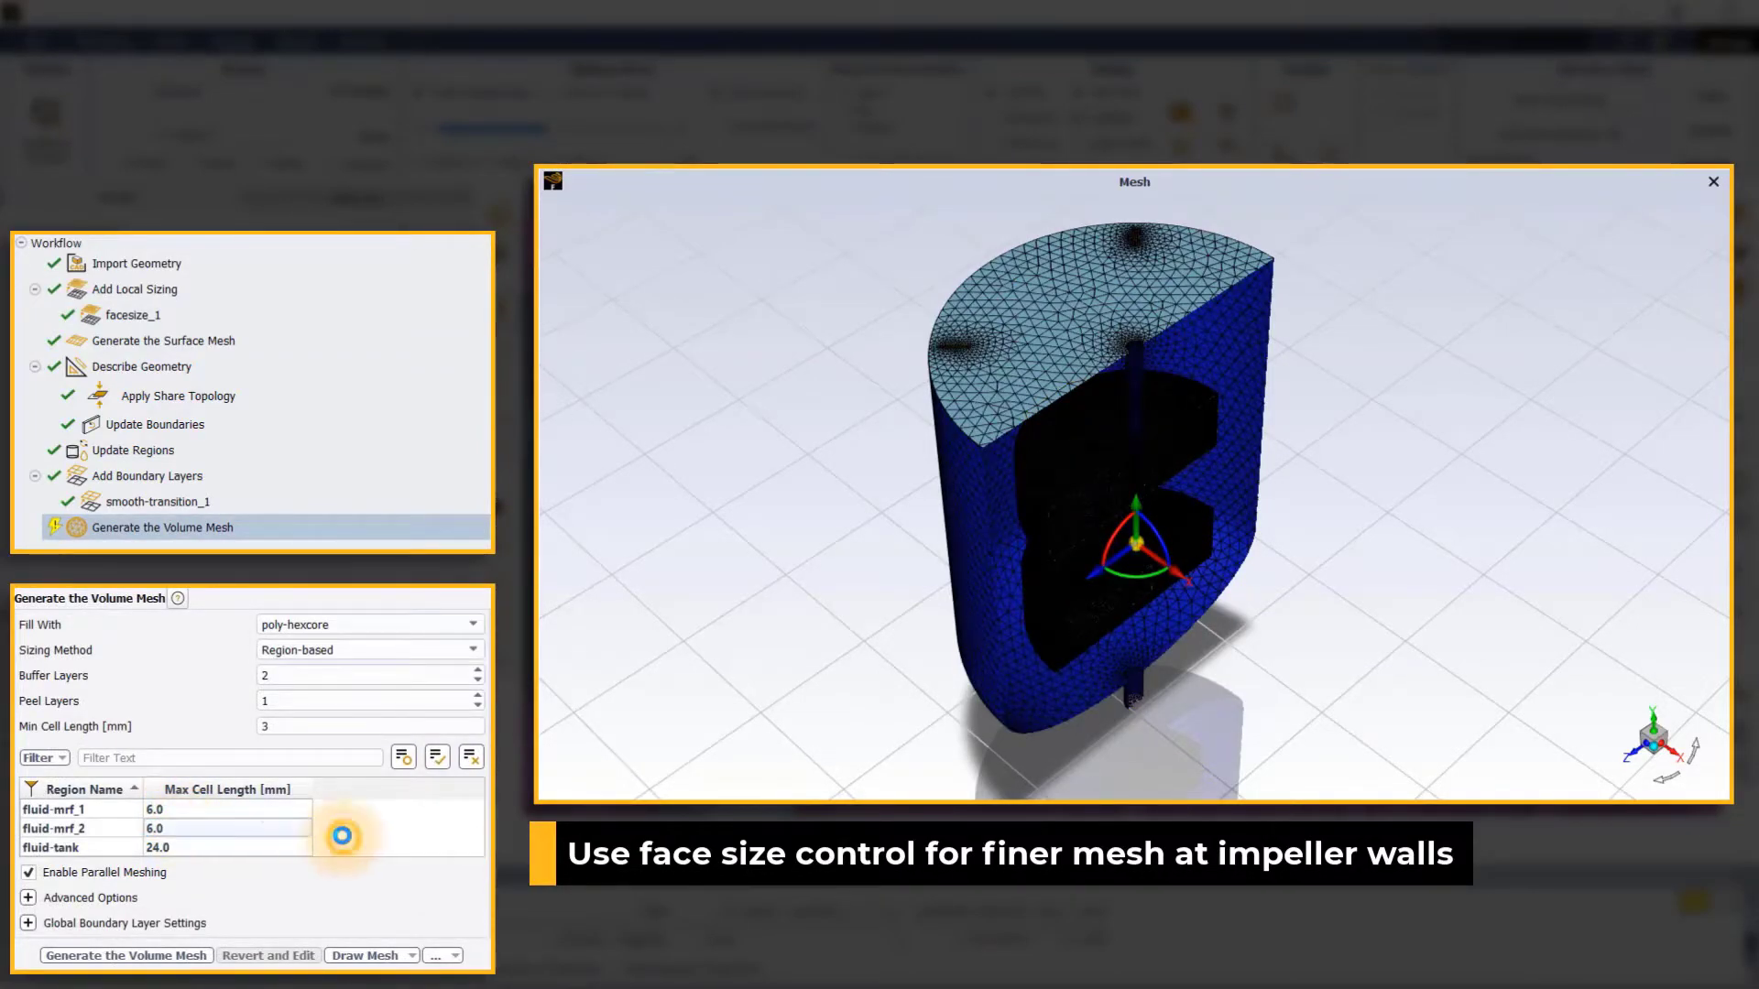
Generate the region-based volume mesh, giving the 1.12-million-cell tank mesh.
left_click(89, 958)
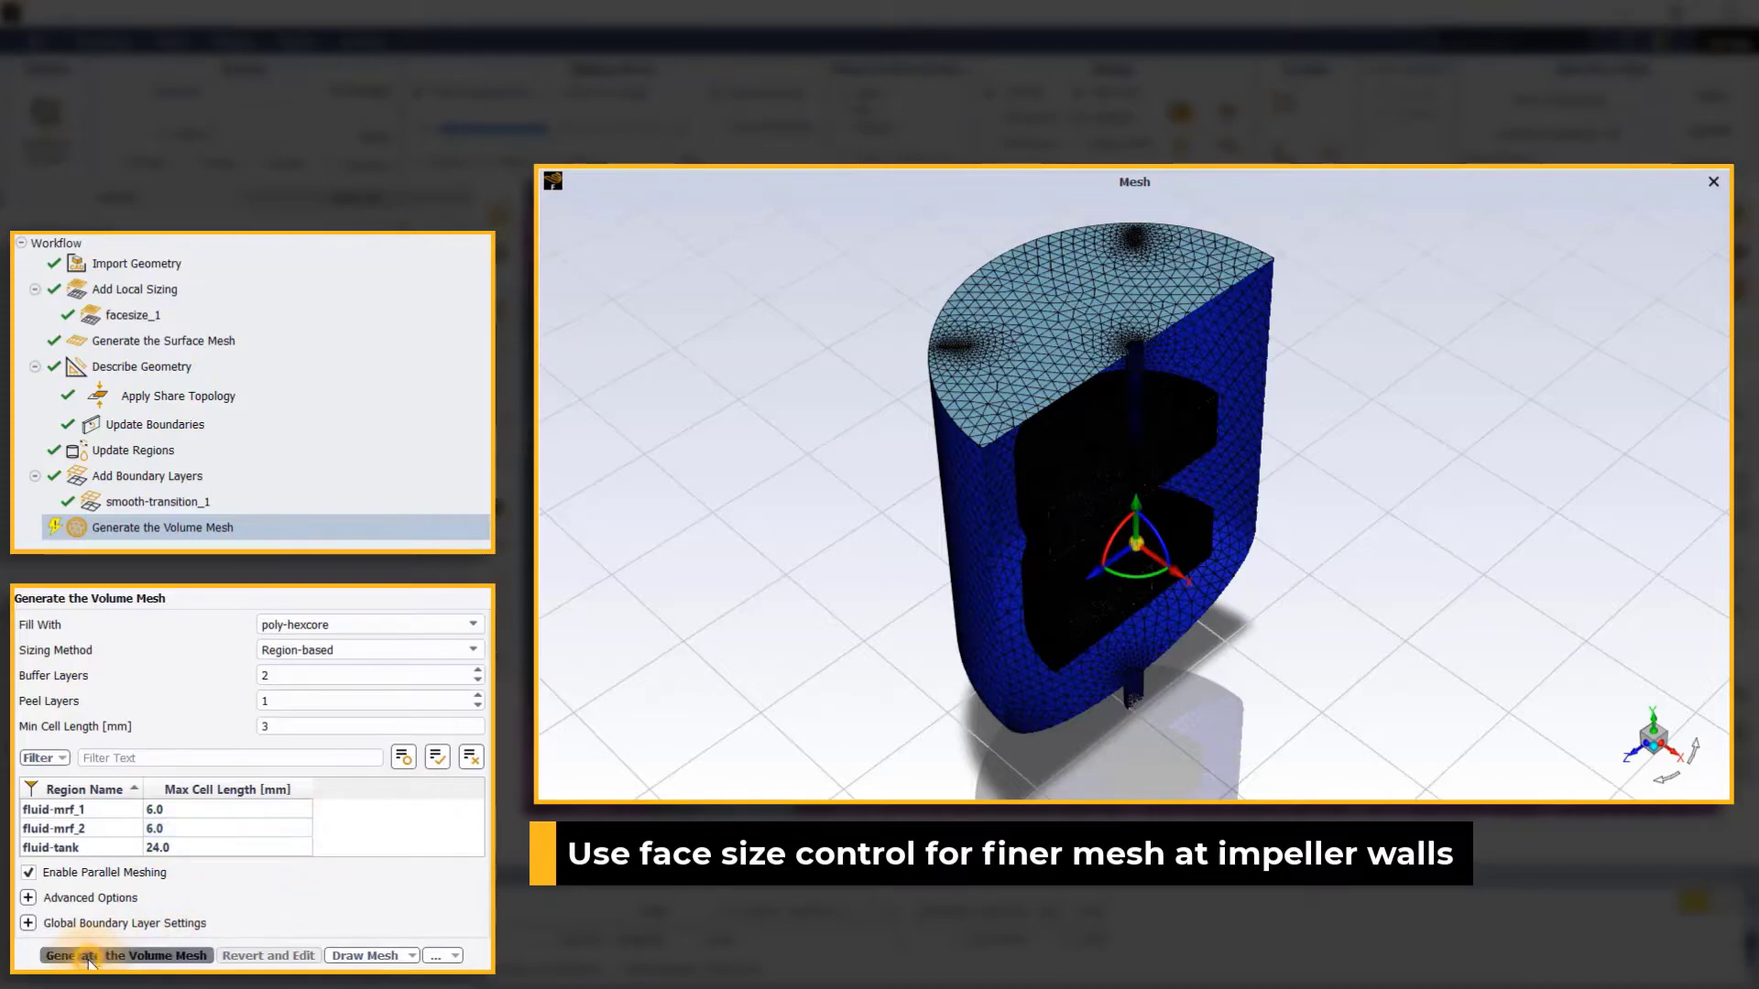
scroll(1138, 501, "up", 2)
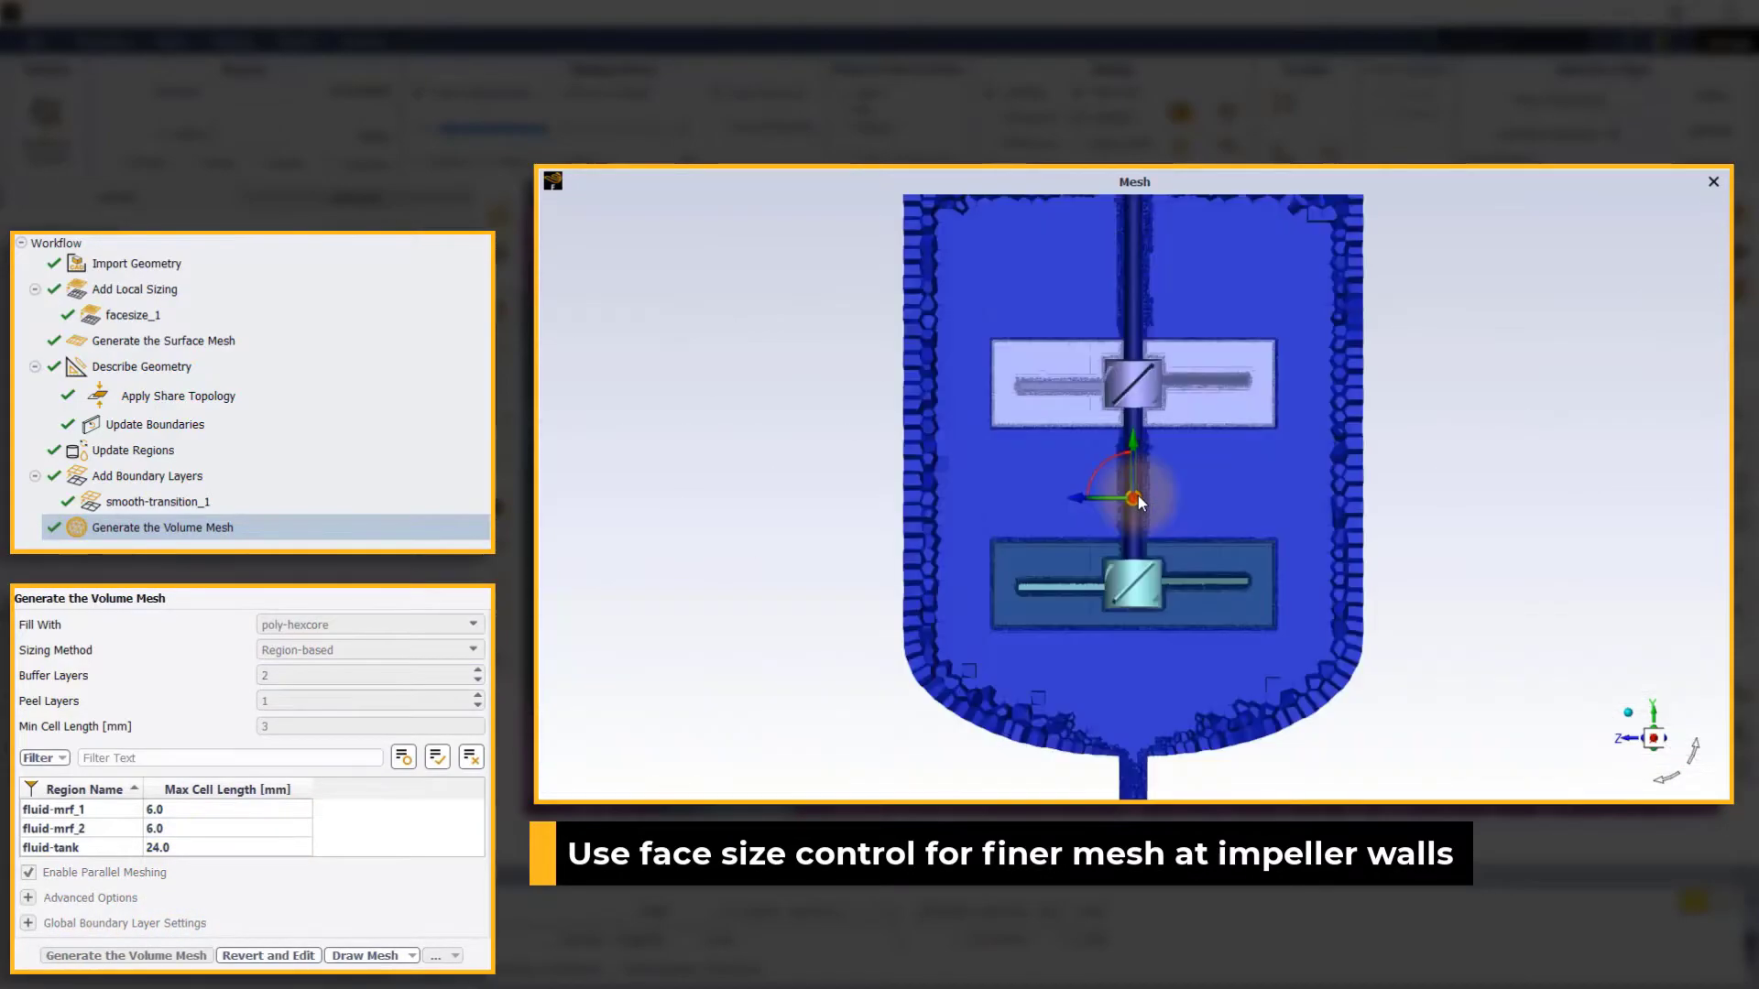
scroll(1138, 501, "up", 2)
scroll(1138, 501, "up", 2)
scroll(1138, 502, "up", 2)
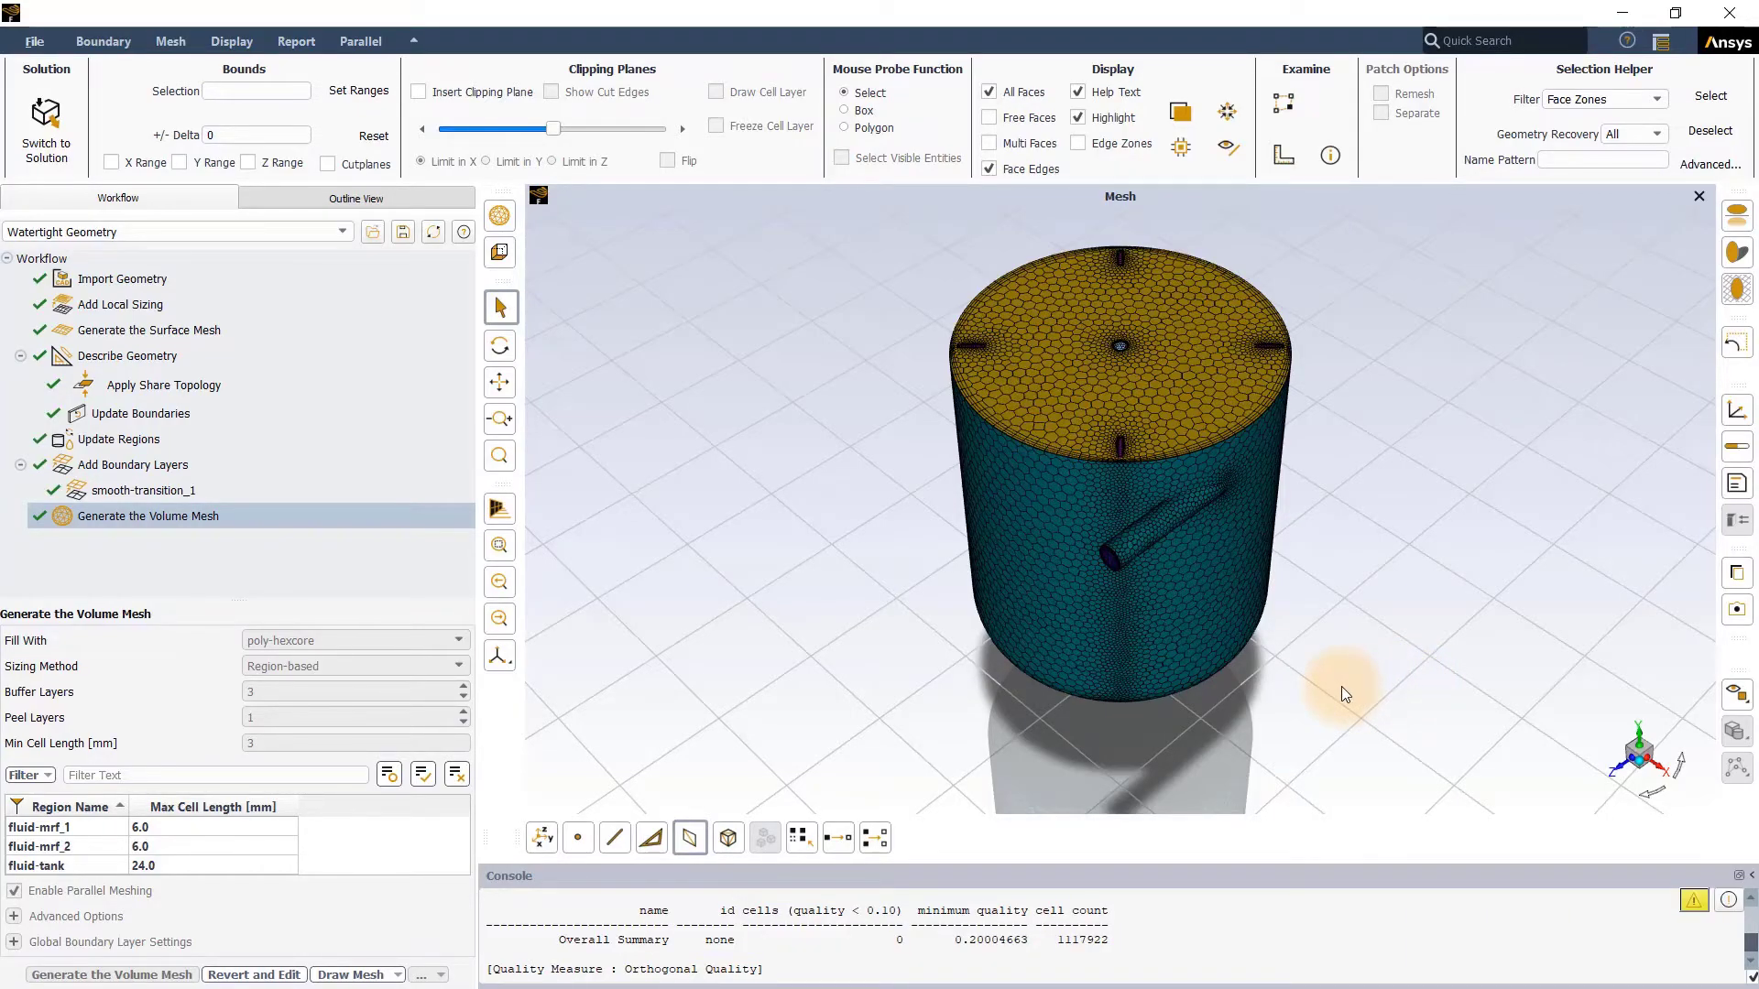
Inspect the tank's side and bottom nozzle, return to isometric, and open the volume-meshing task's context menu.
left_click_drag(1334, 667, 1240, 532)
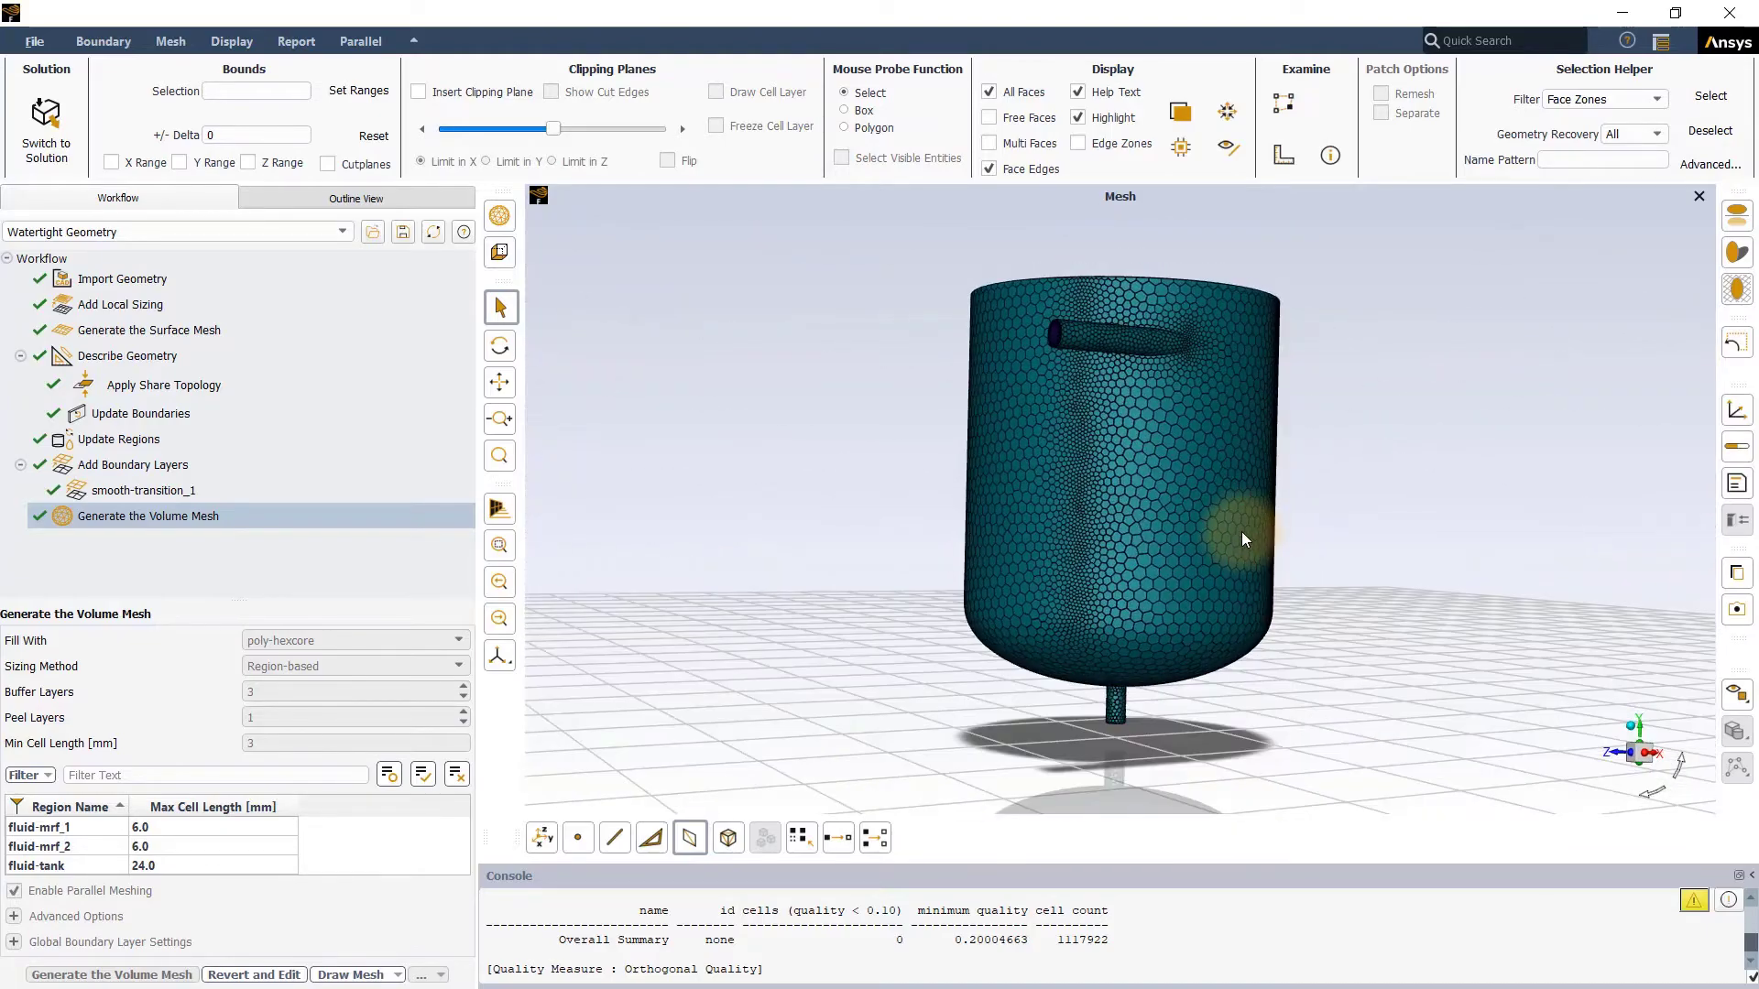
left_click(1630, 724)
mouse_move(147, 517)
right_click(166, 517)
mouse_move(234, 530)
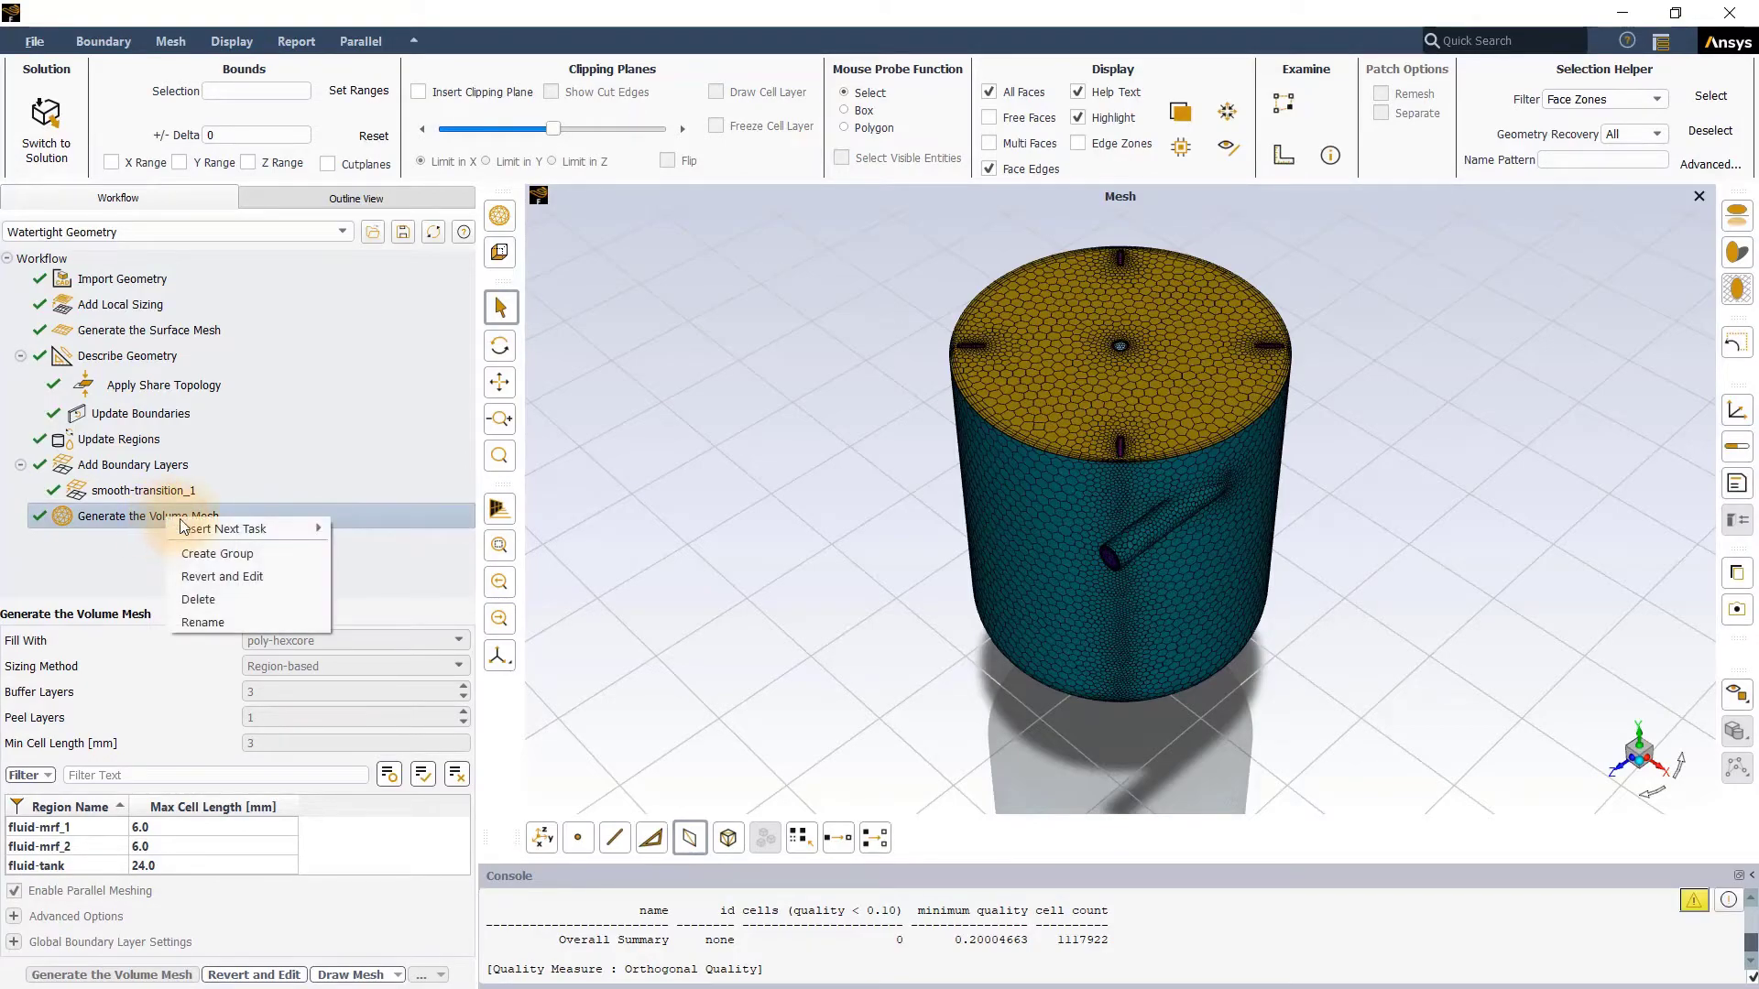
Insert an Extrude Volume Mesh task targeting the inlet and outlet faces.
left_click(403, 574)
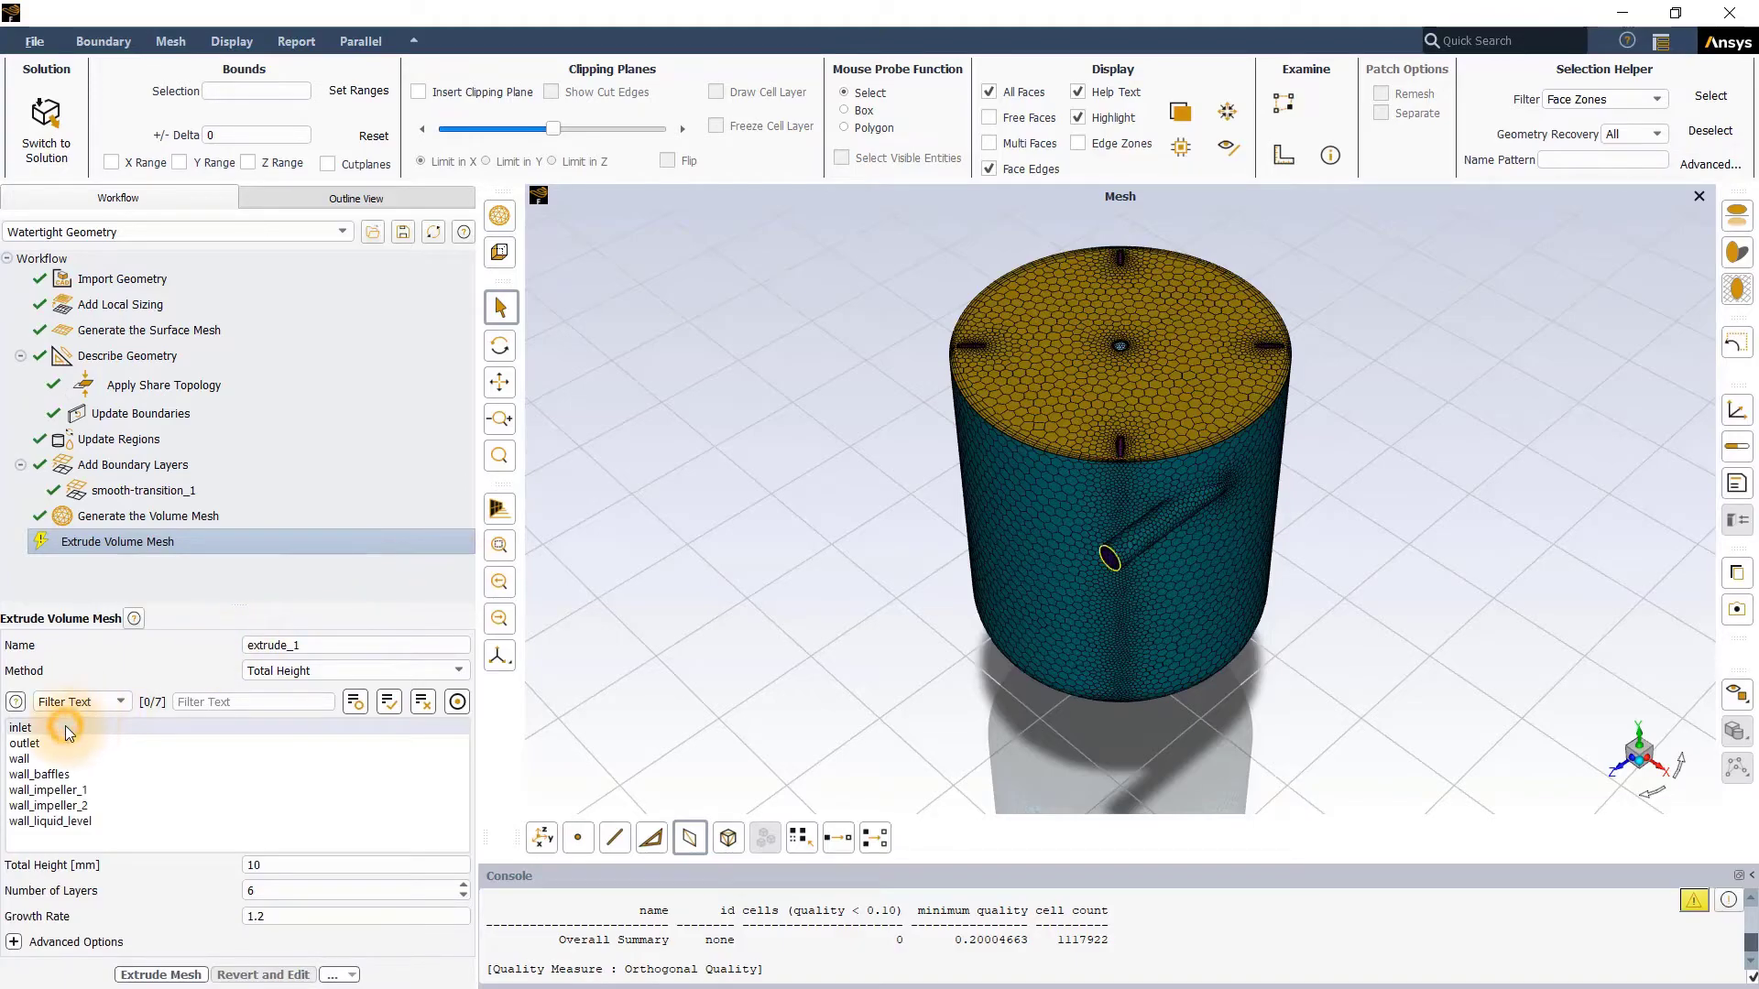
left_click(64, 726)
left_click(59, 746)
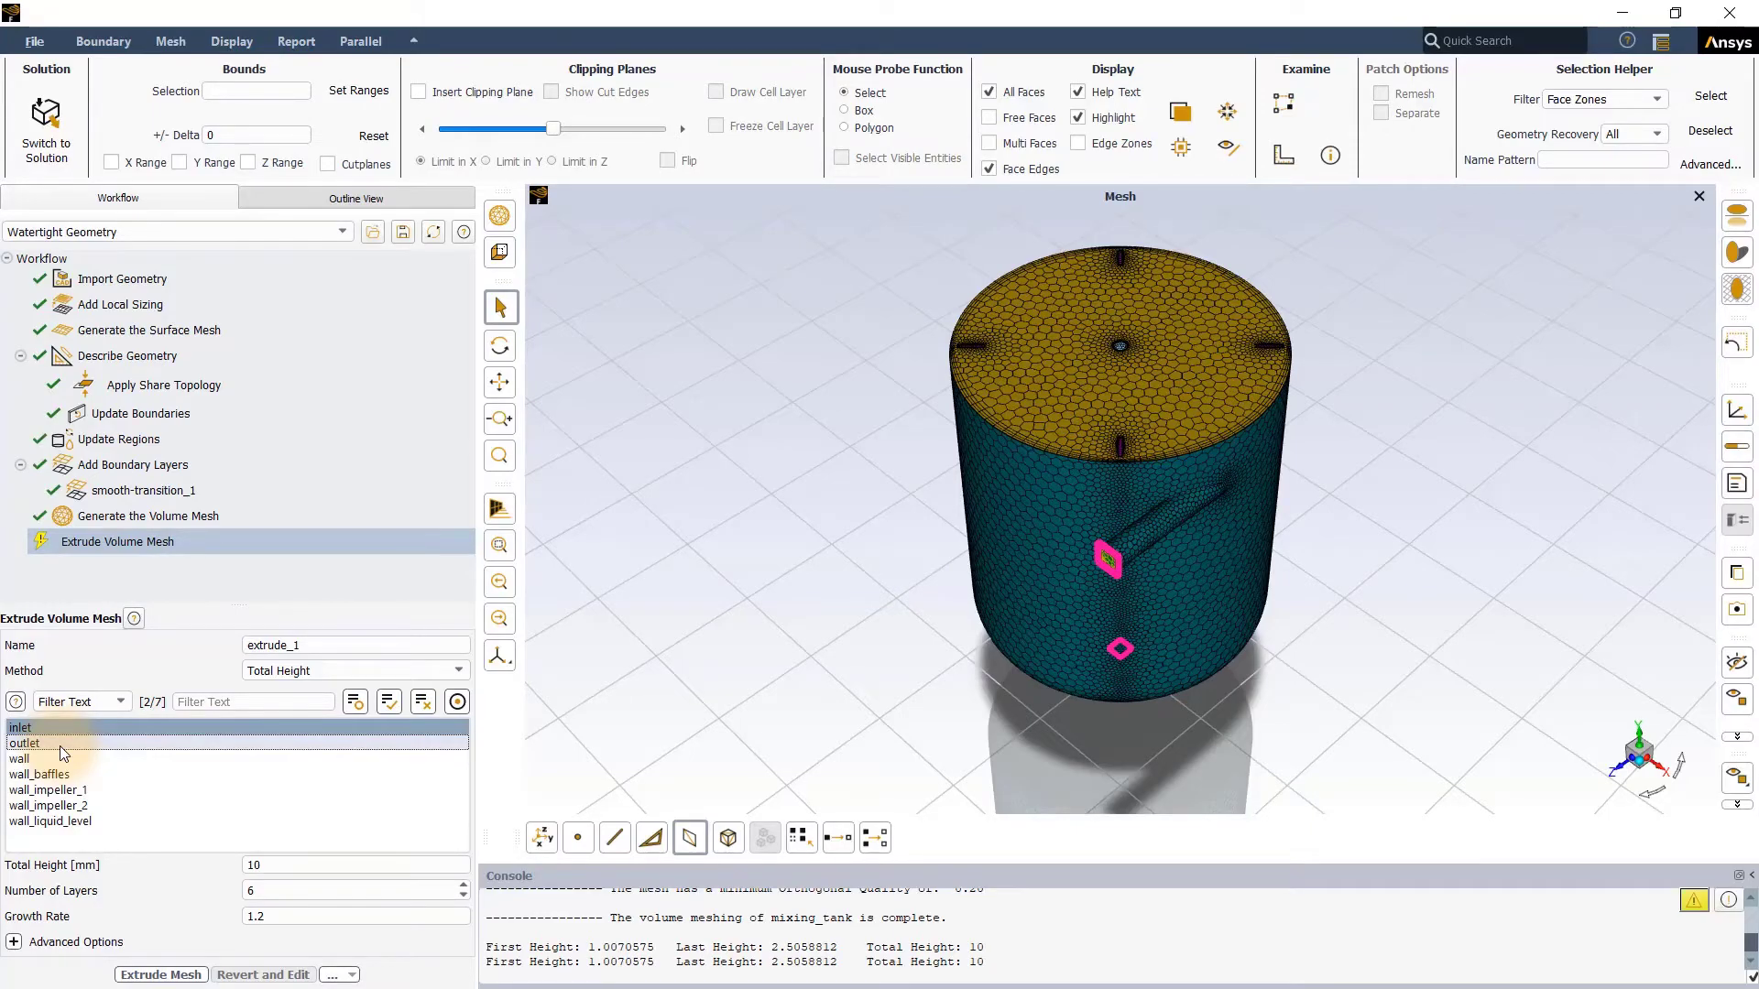
Set the extrusion to 100 mm total height, 10 layers and growth rate 1.
left_click(275, 866)
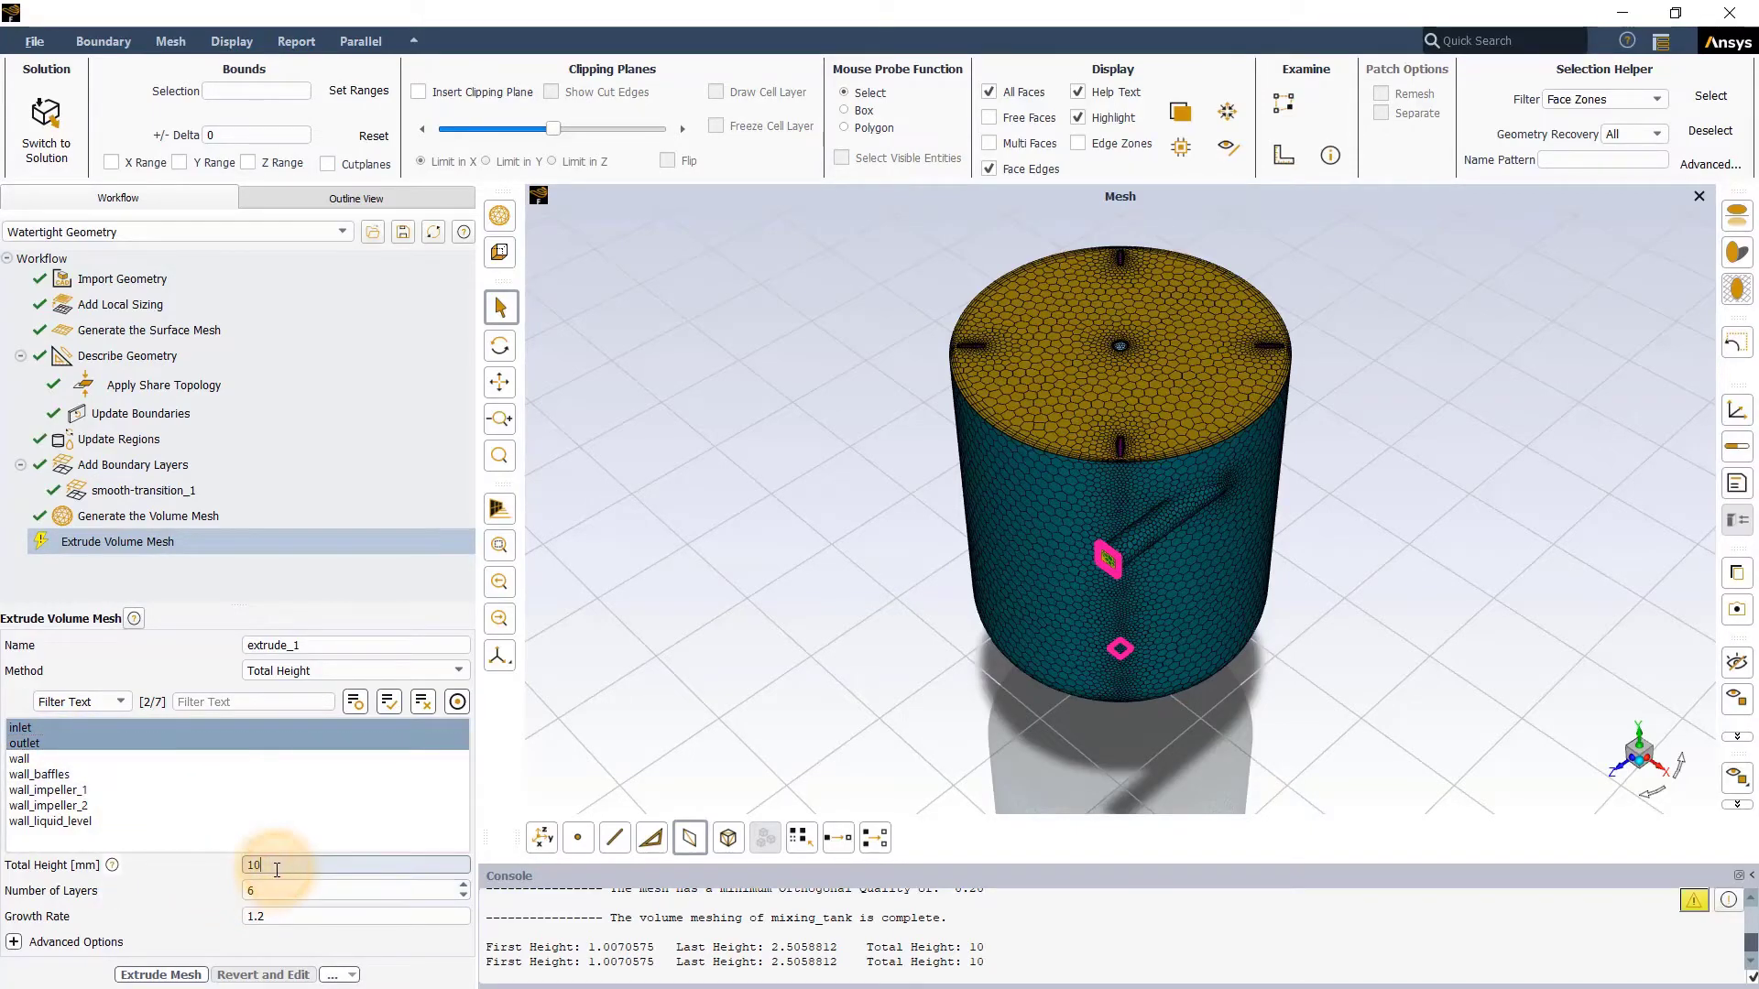
type("0")
key("Tab")
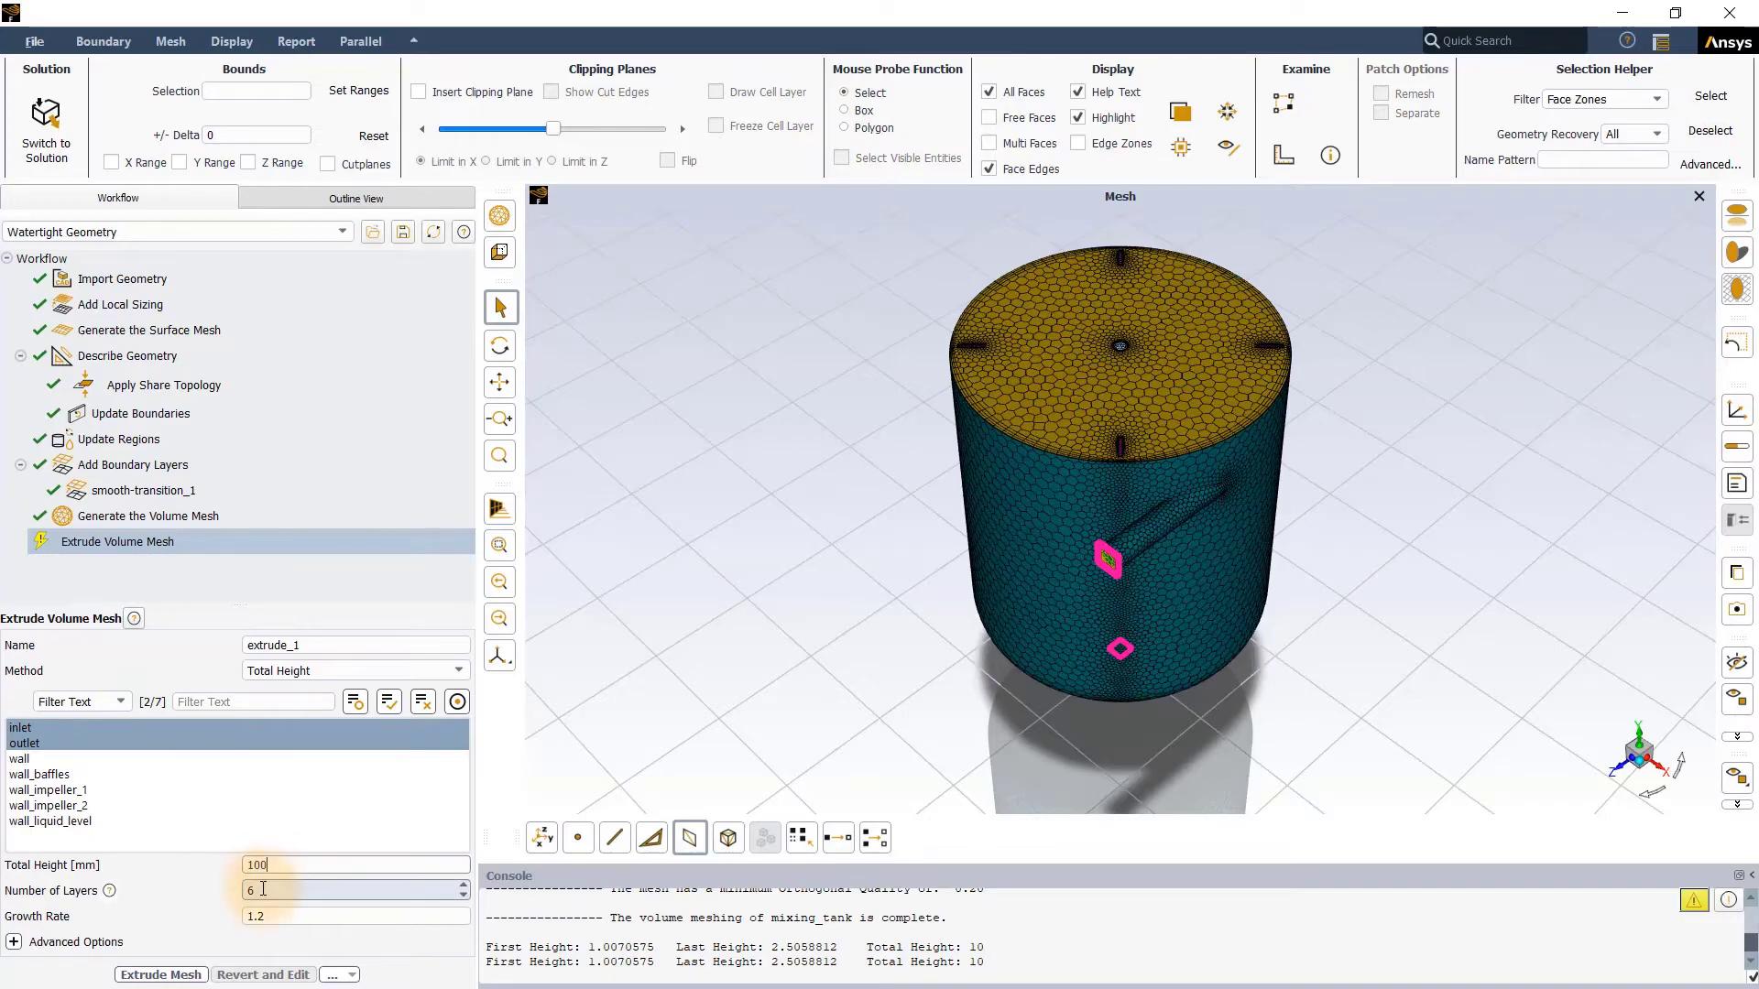
type("10")
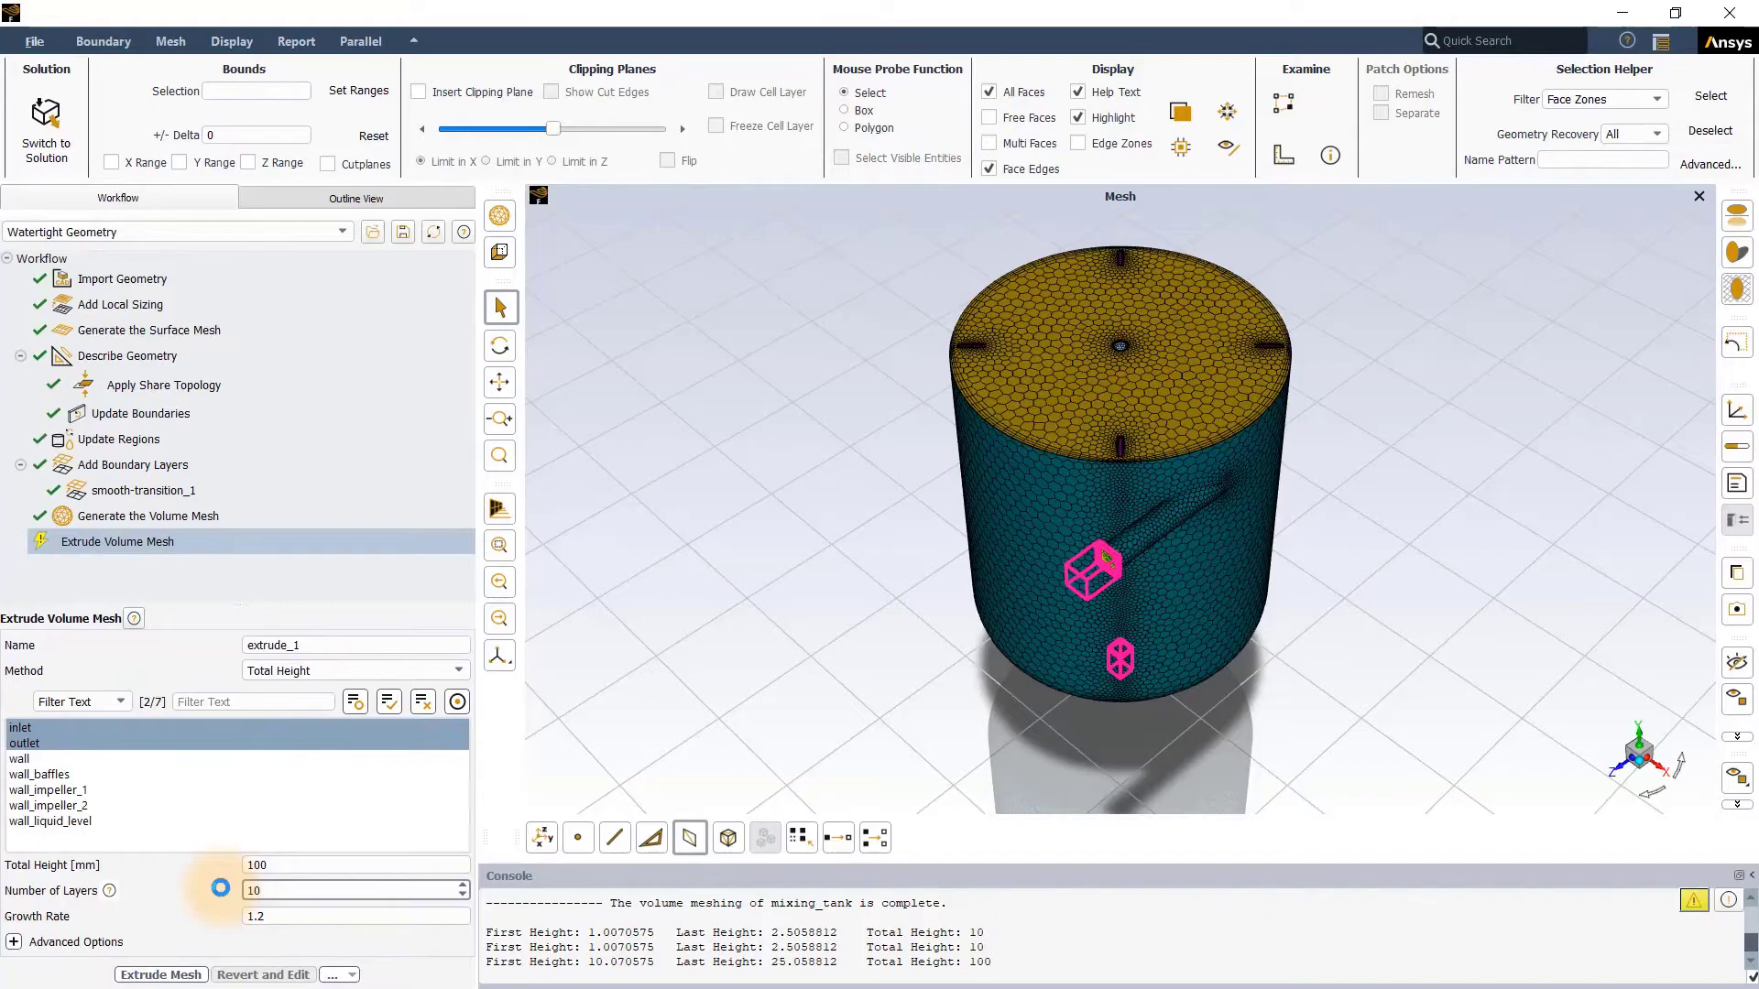
key("Tab")
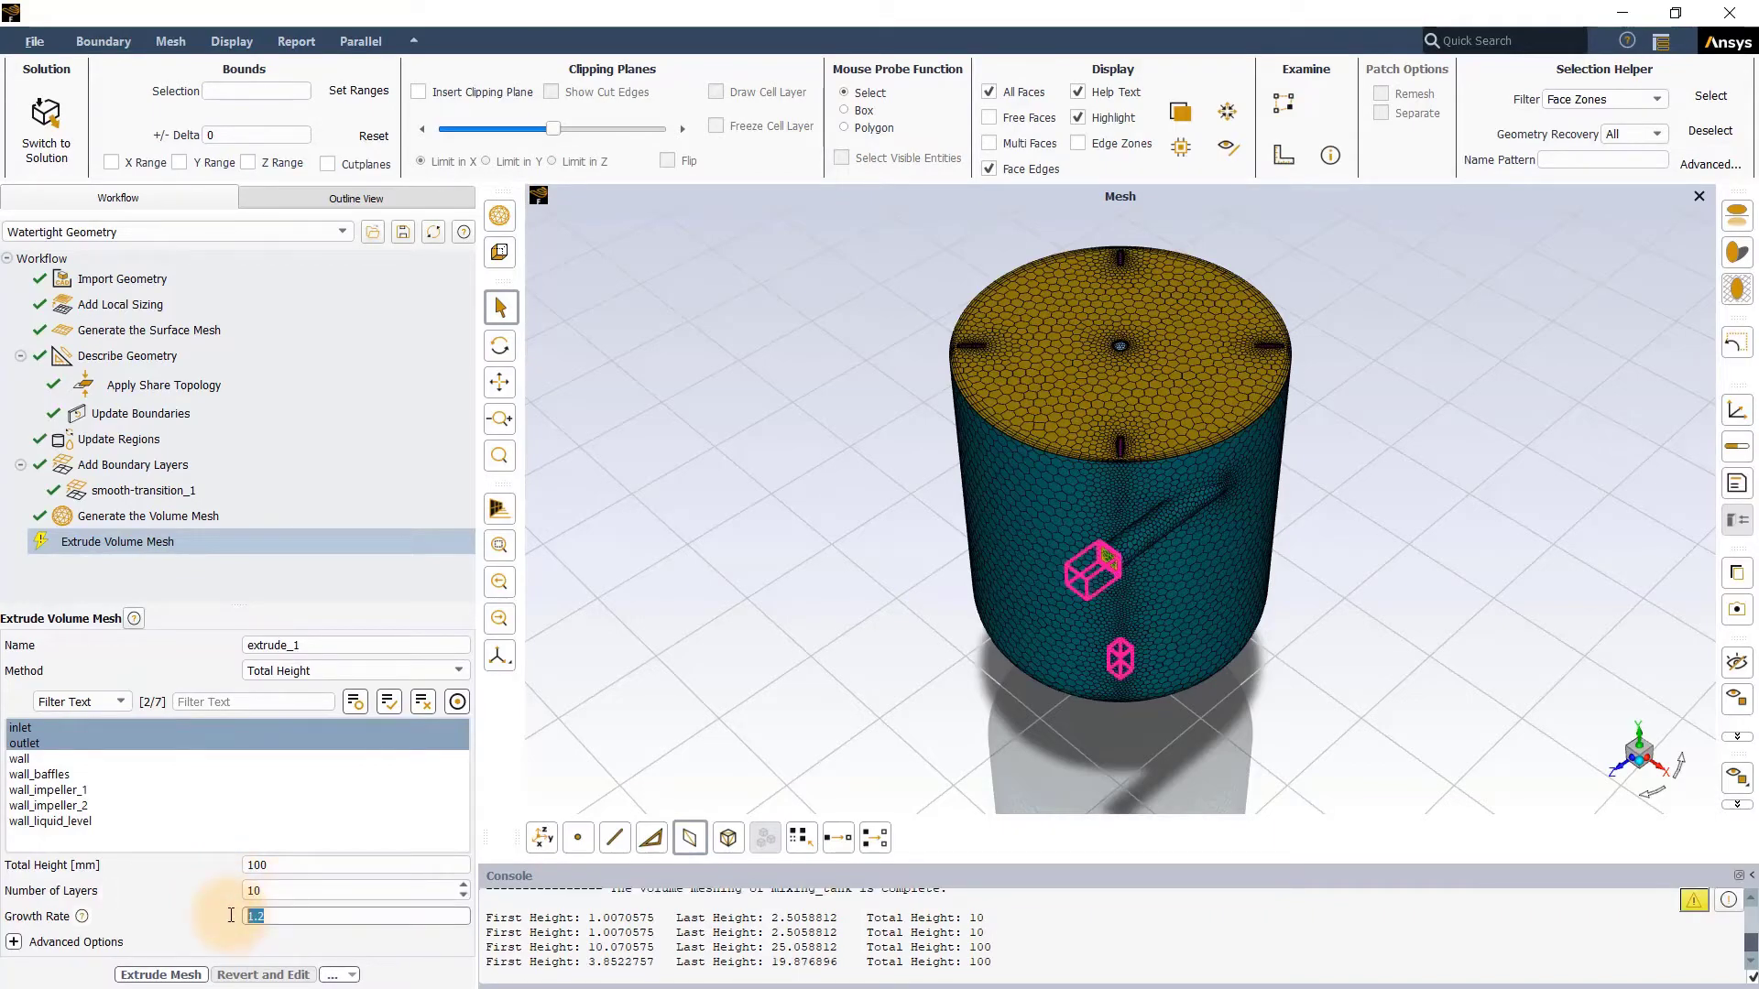
type("1")
Extrude the inlet and outlet ports by 100 mm in uniform 10 mm layers.
left_click(161, 975)
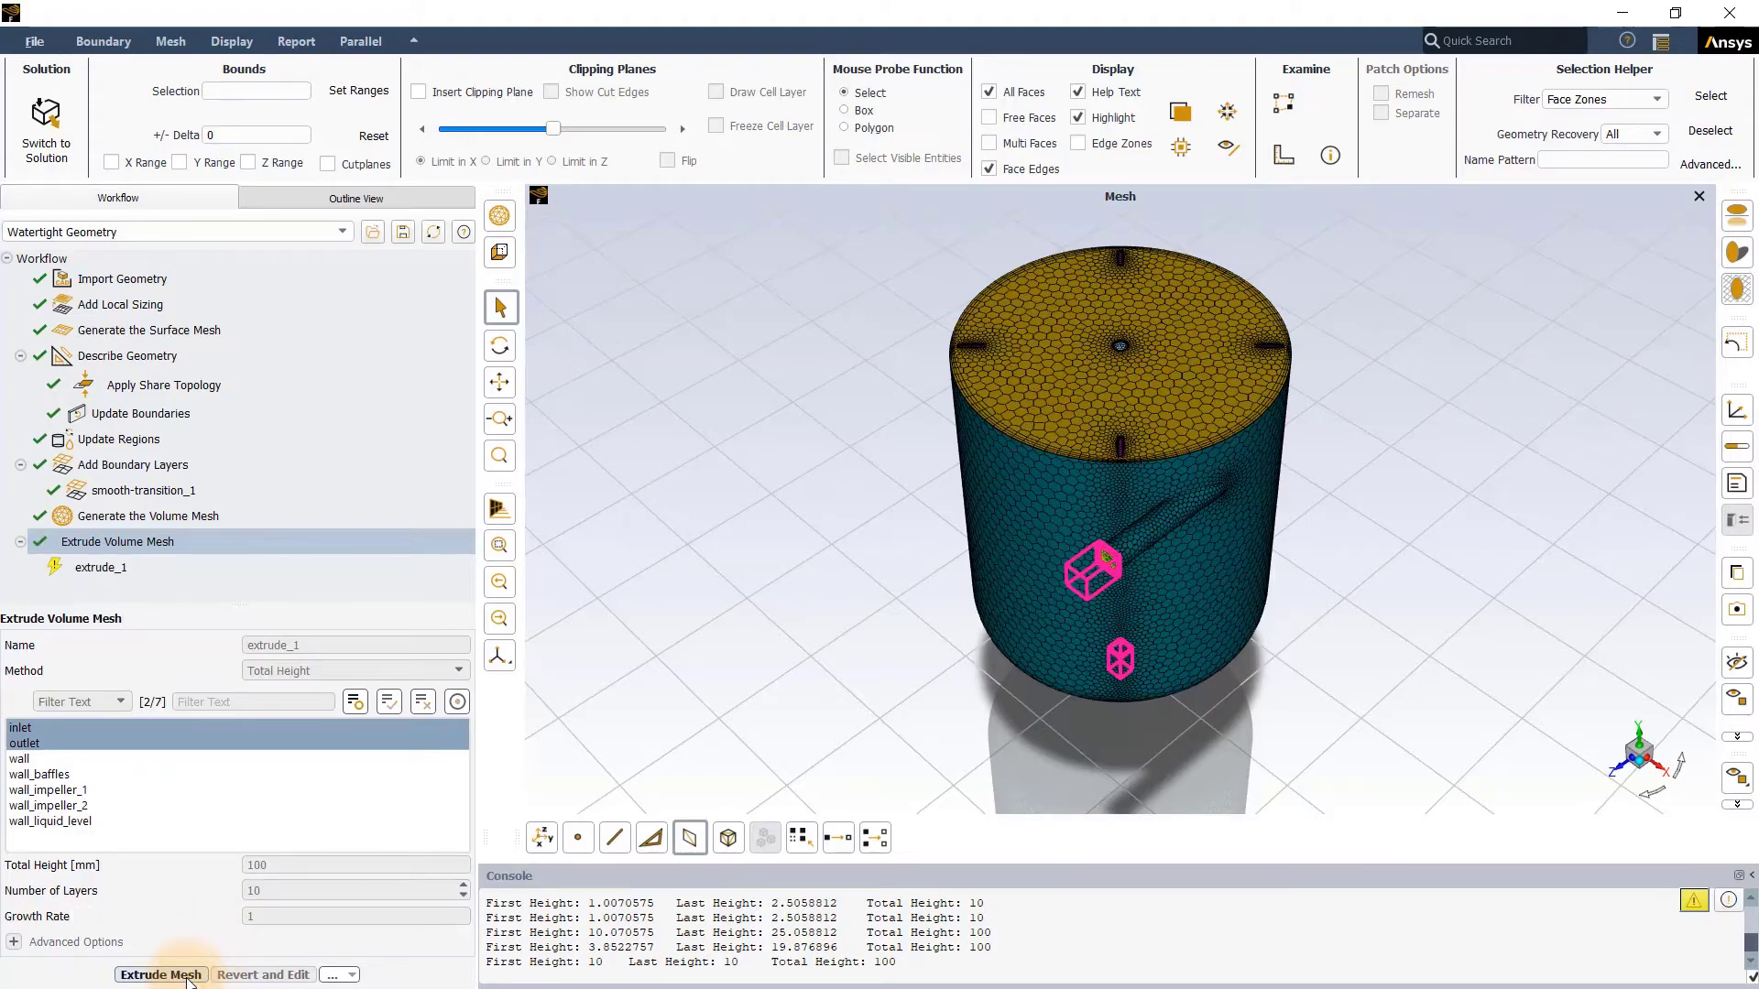